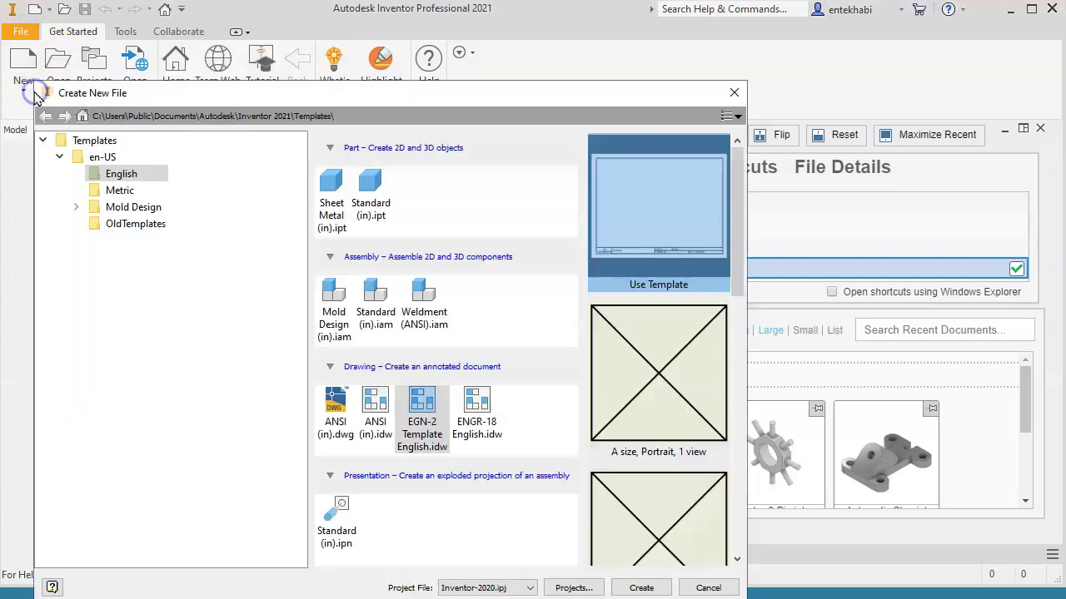
Step: Create a new part from the Standard (in).ipt template and start a 2D sketch on the XY plane
click(373, 204)
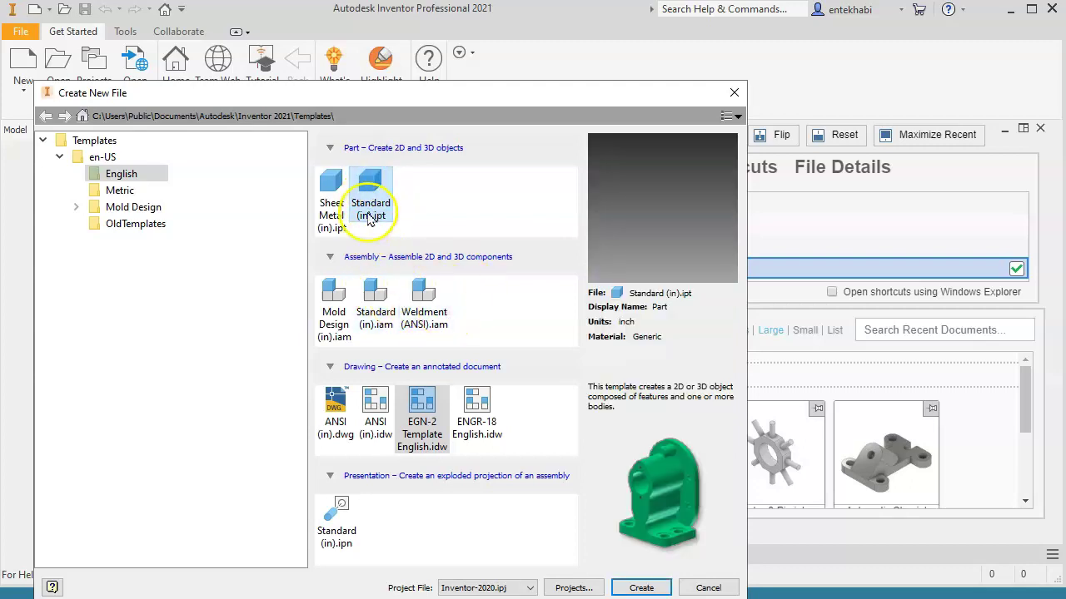
click(641, 589)
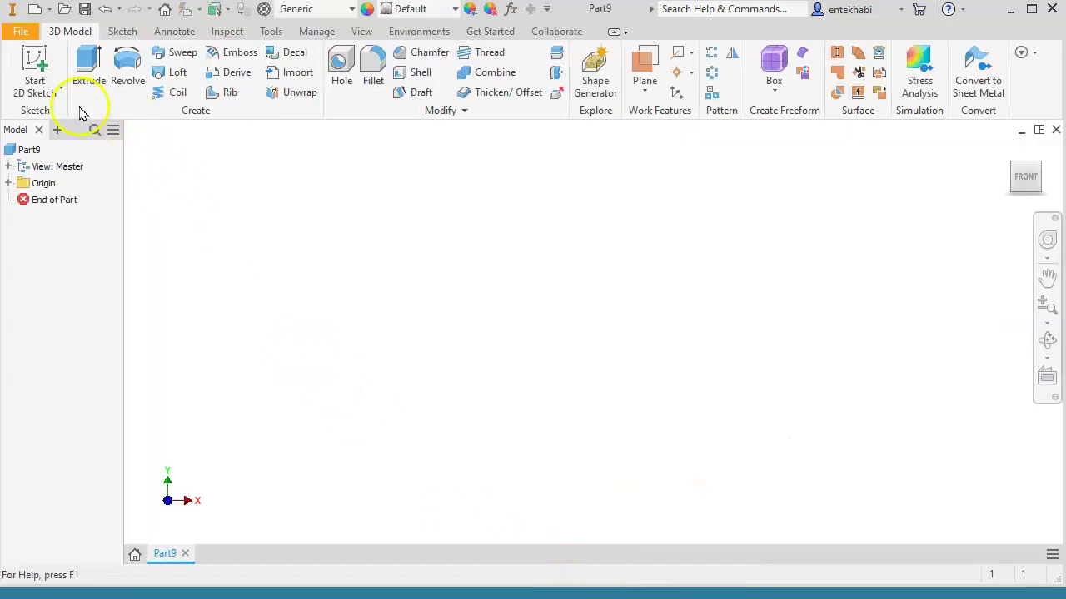
click(48, 92)
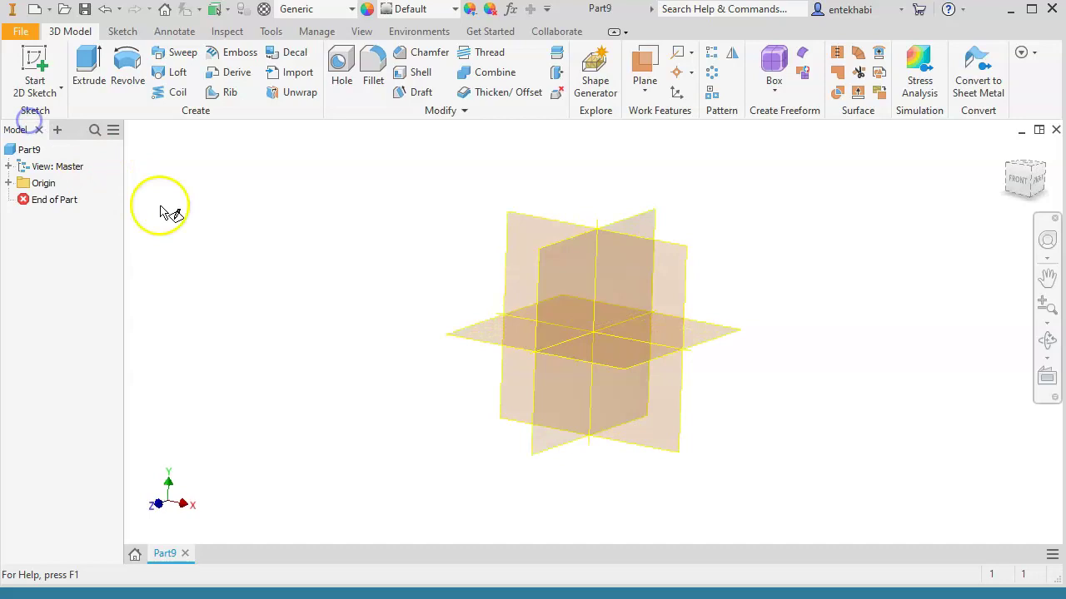
click(524, 196)
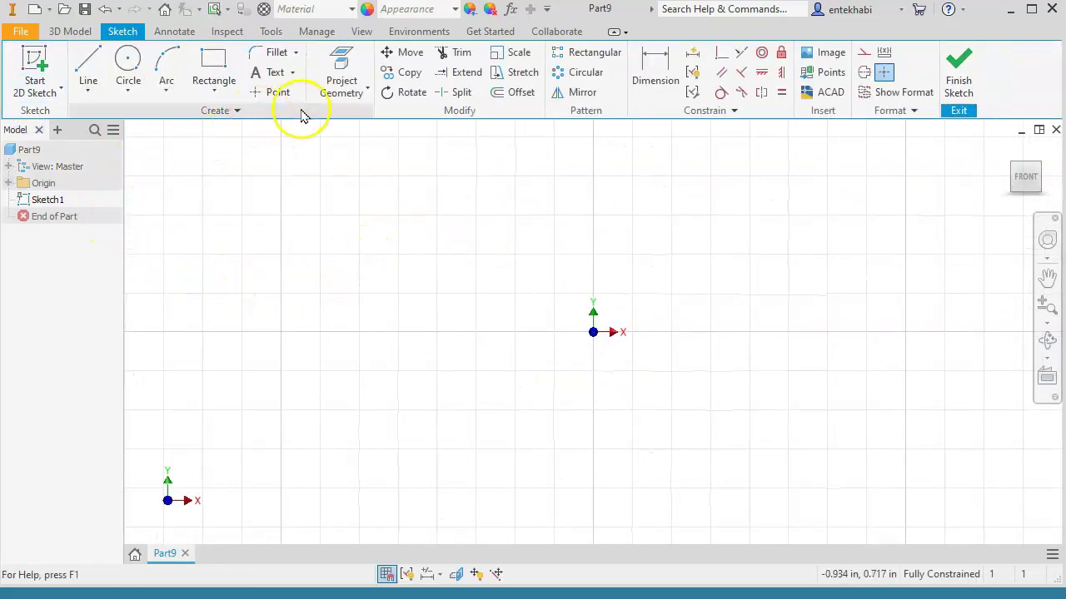
Step: Project the origin's X axis and Y axis into the sketch as reference geometry
click(8, 184)
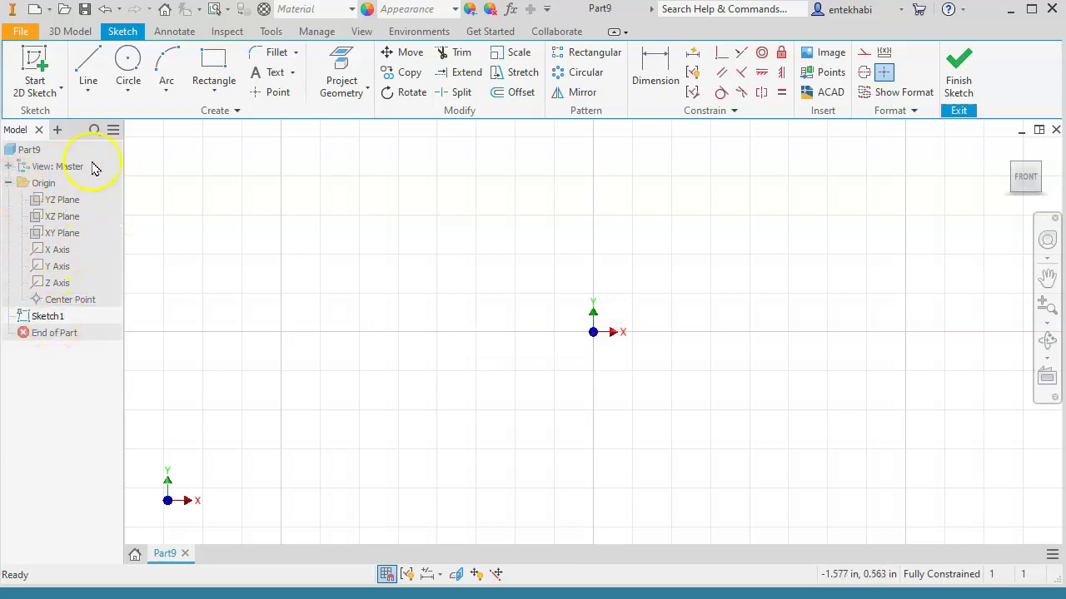
click(368, 93)
click(298, 125)
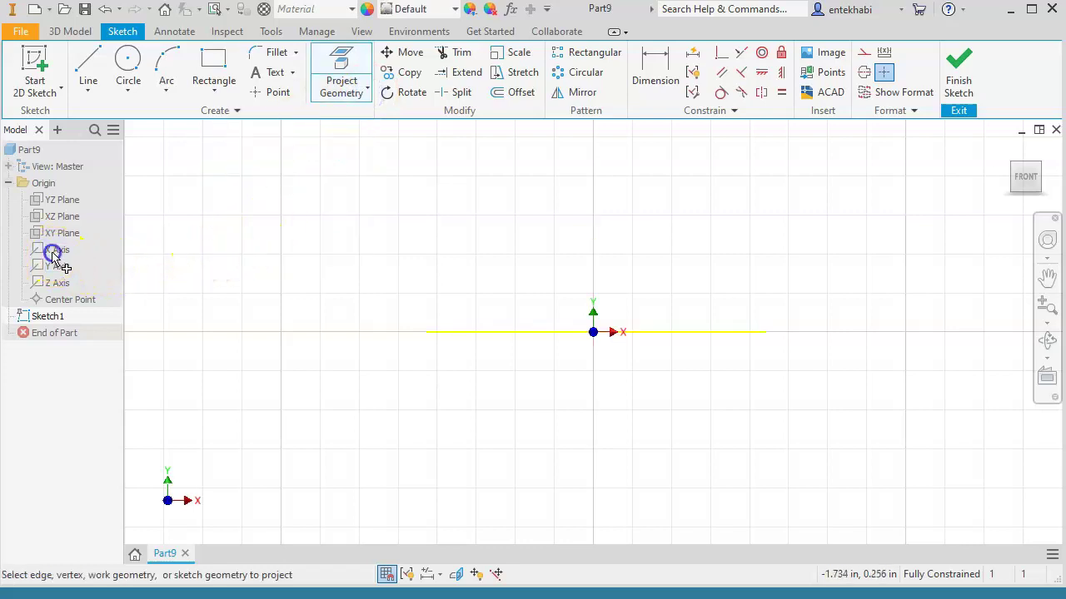
key(Escape)
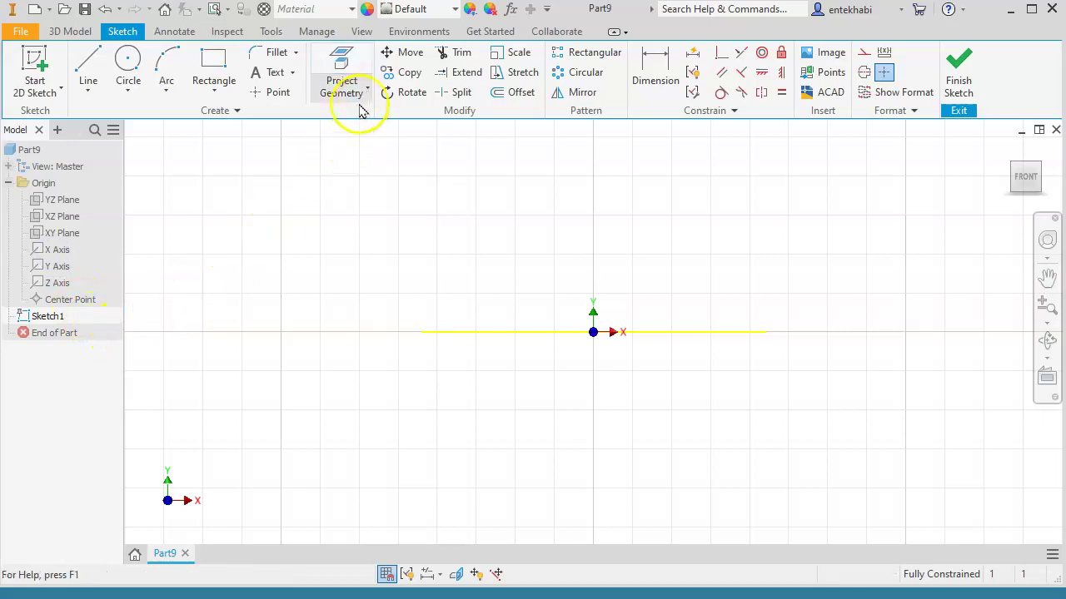
click(367, 93)
click(292, 122)
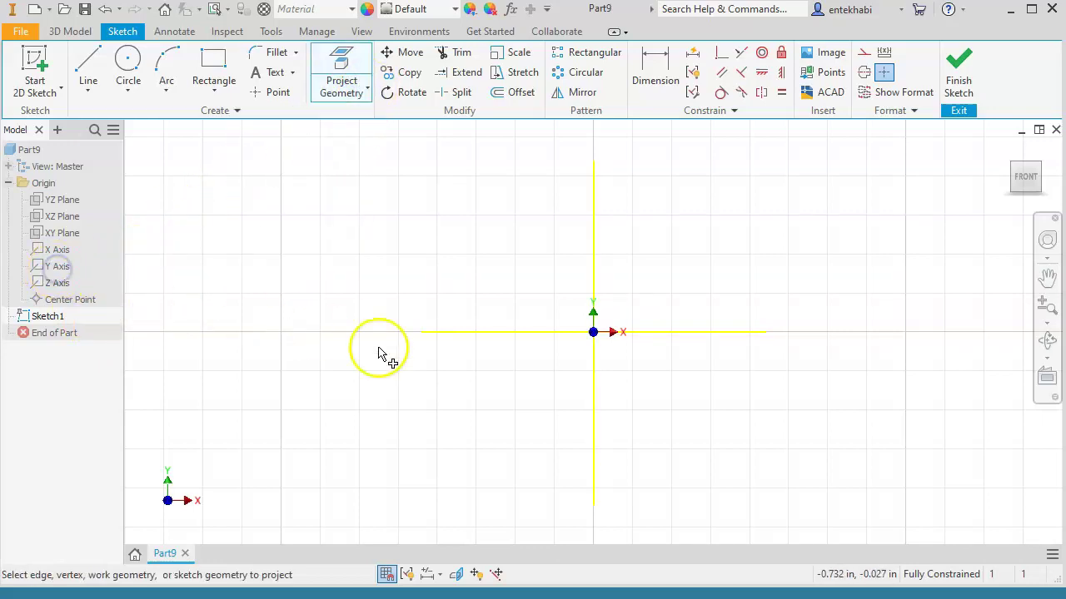
Step: Sketch a horizontal line about 0.875 in long, starting on the Y axis about 0.235 in above the X axis
click(89, 96)
click(30, 125)
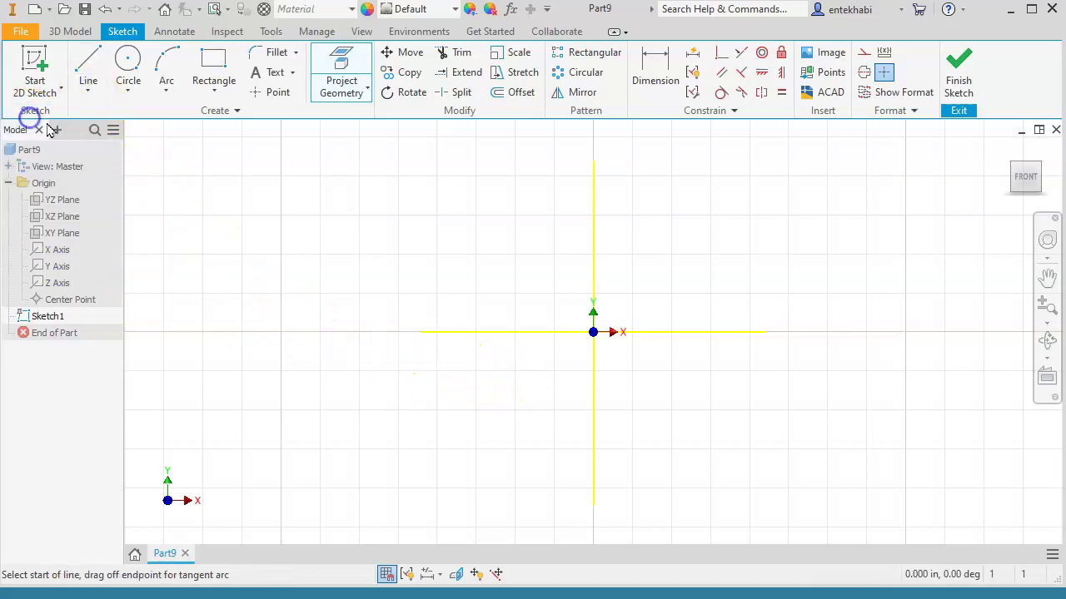
mouse_move(580, 292)
middle_down()
mouse_move(369, 349)
mouse_move(376, 316)
middle_up()
scroll(379, 316, up, 2)
scroll(378, 316, up, 2)
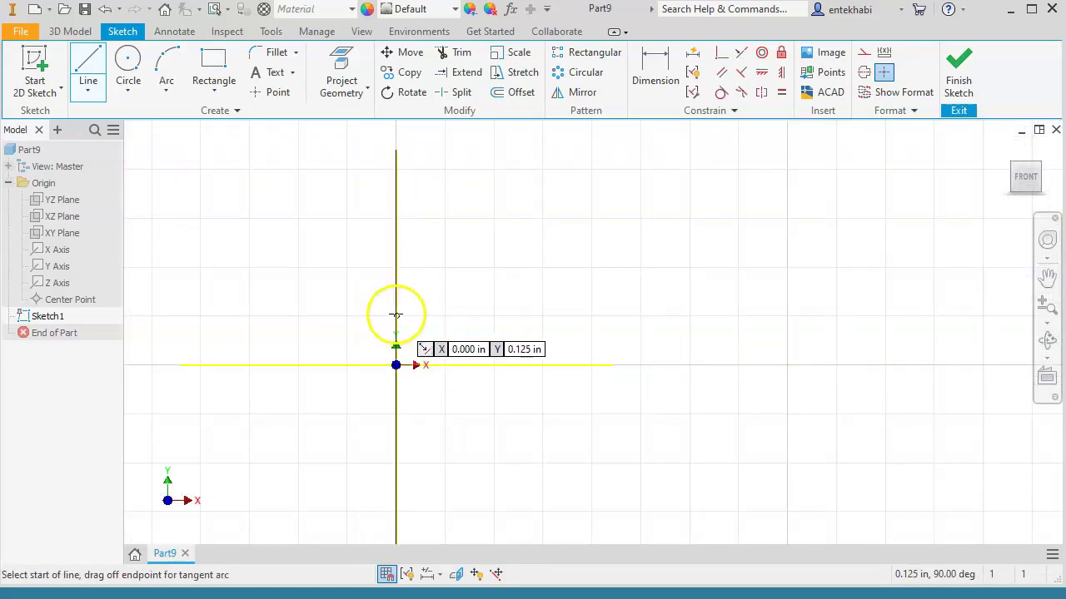
click(396, 273)
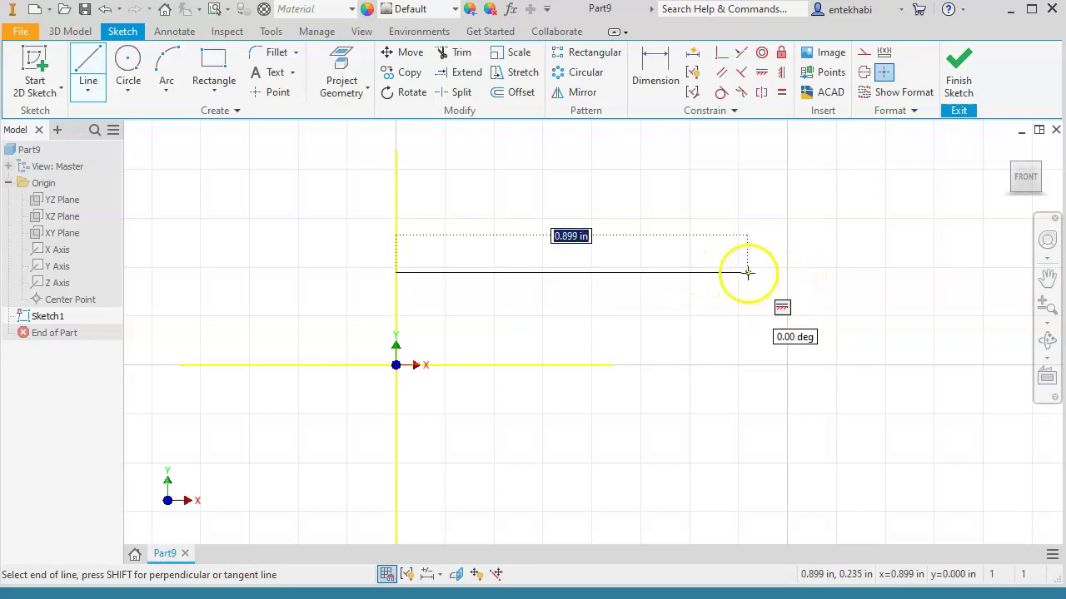
click(739, 277)
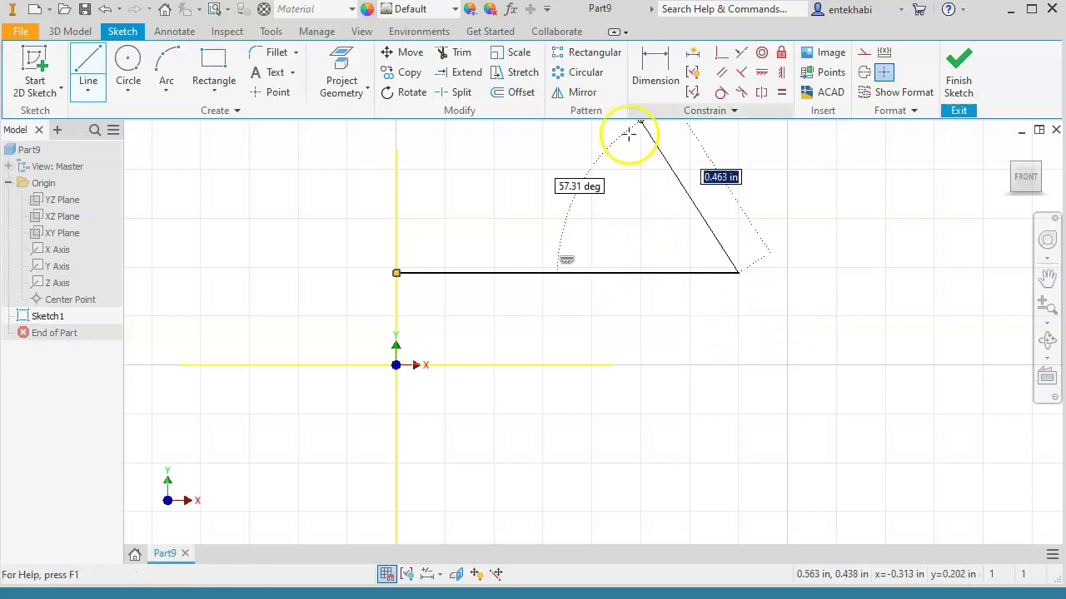
click(654, 75)
click(634, 278)
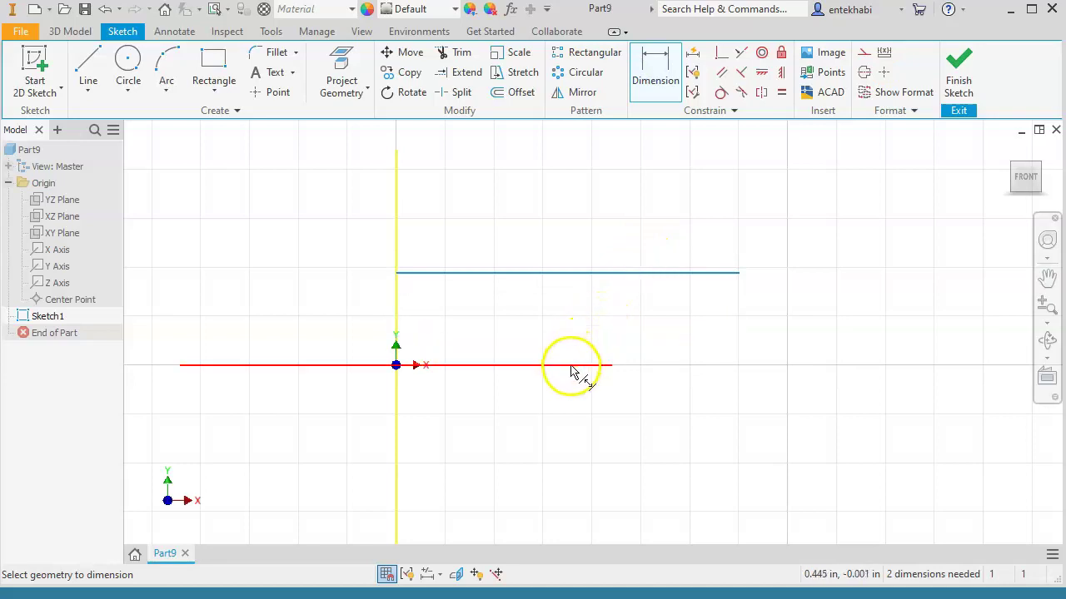
key(Escape)
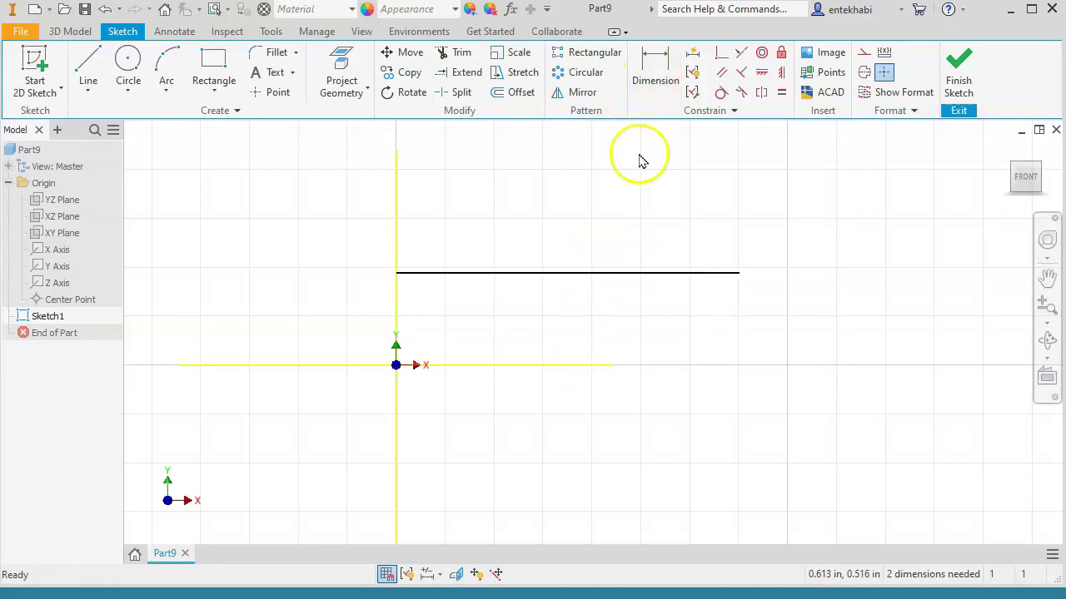
Step: Add a linear diameter dimension of .75 in between the X axis and the horizontal line
click(655, 77)
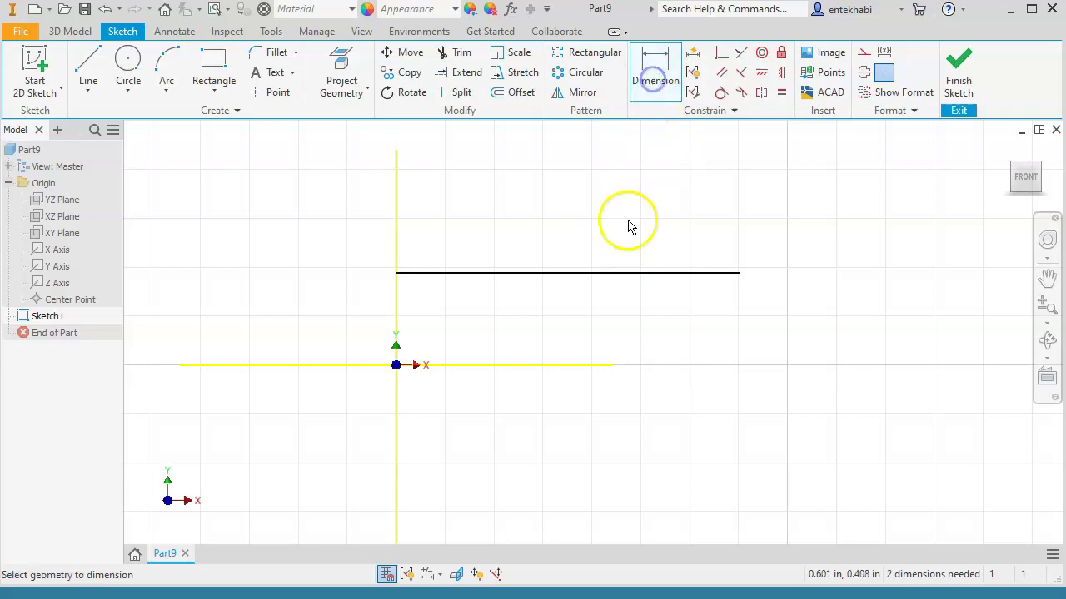
click(547, 367)
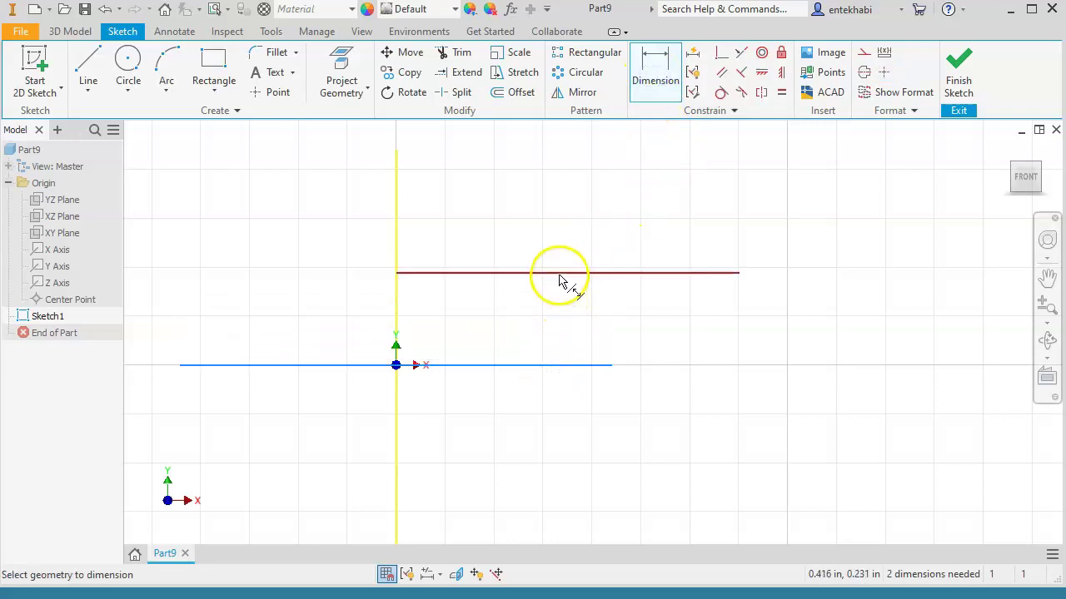
click(588, 312)
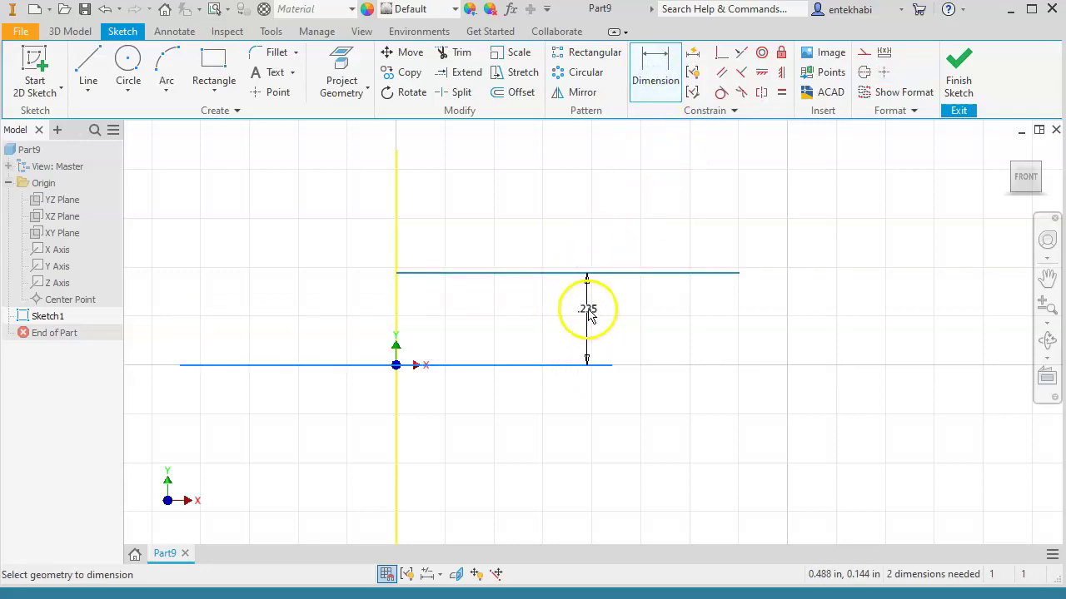
right_click(589, 312)
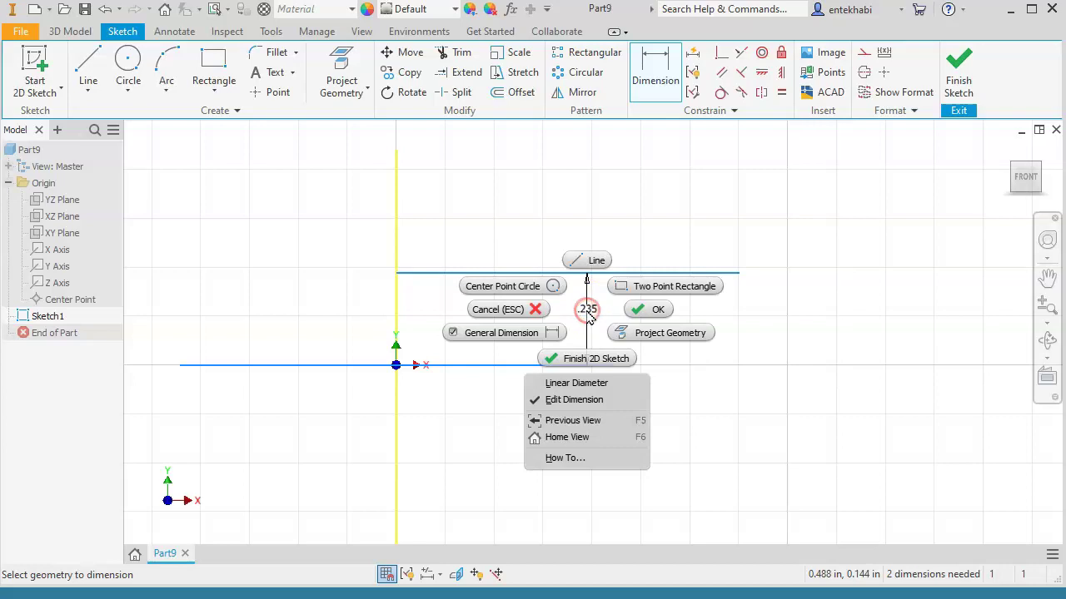
click(556, 384)
click(558, 388)
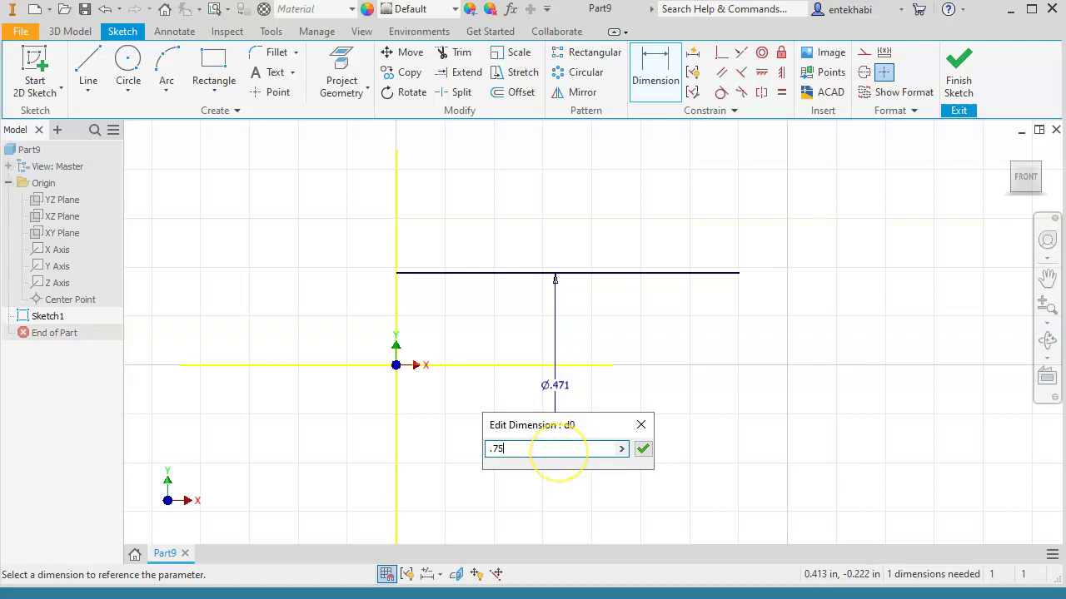
click(643, 448)
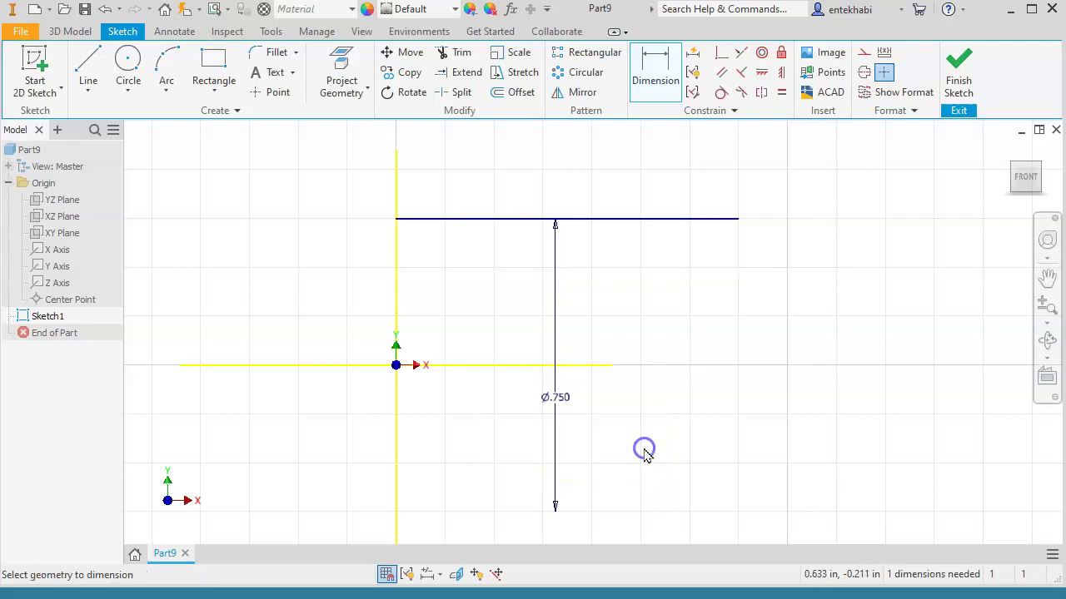
Step: From the horizontal line's free end, sketch a connected short vertical, an inward slope, a vertical about 1.06 in and an outward slope about 0.49 in
scroll(549, 429, up, 3)
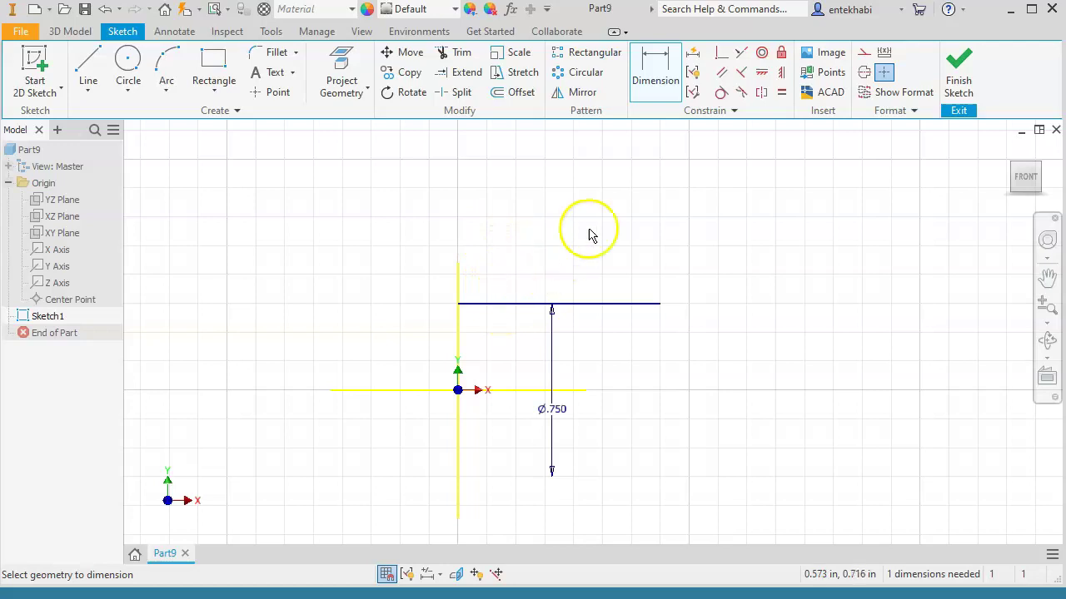
click(88, 90)
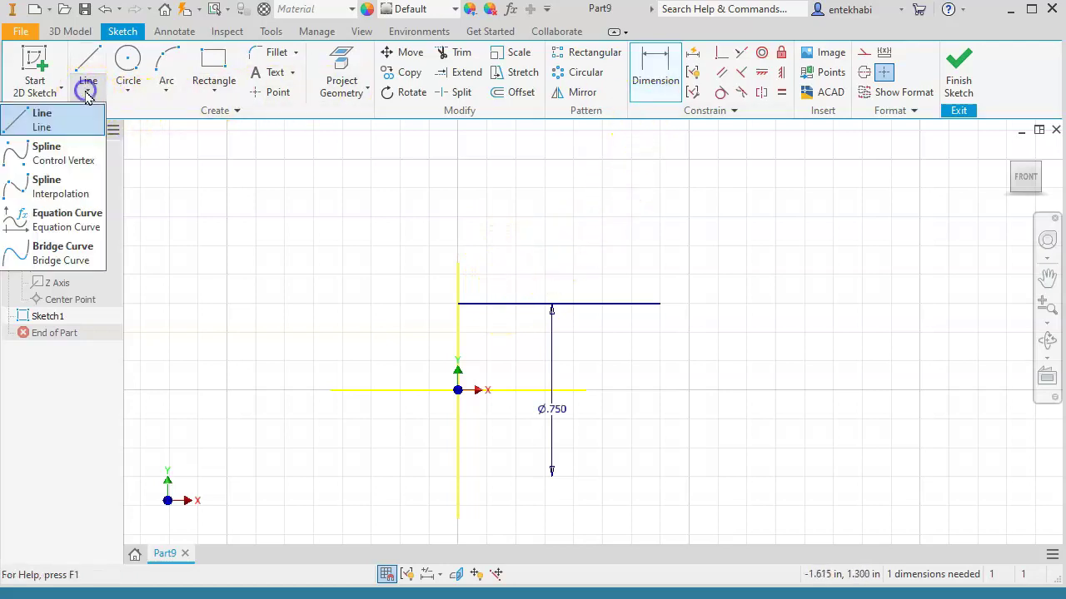
click(43, 111)
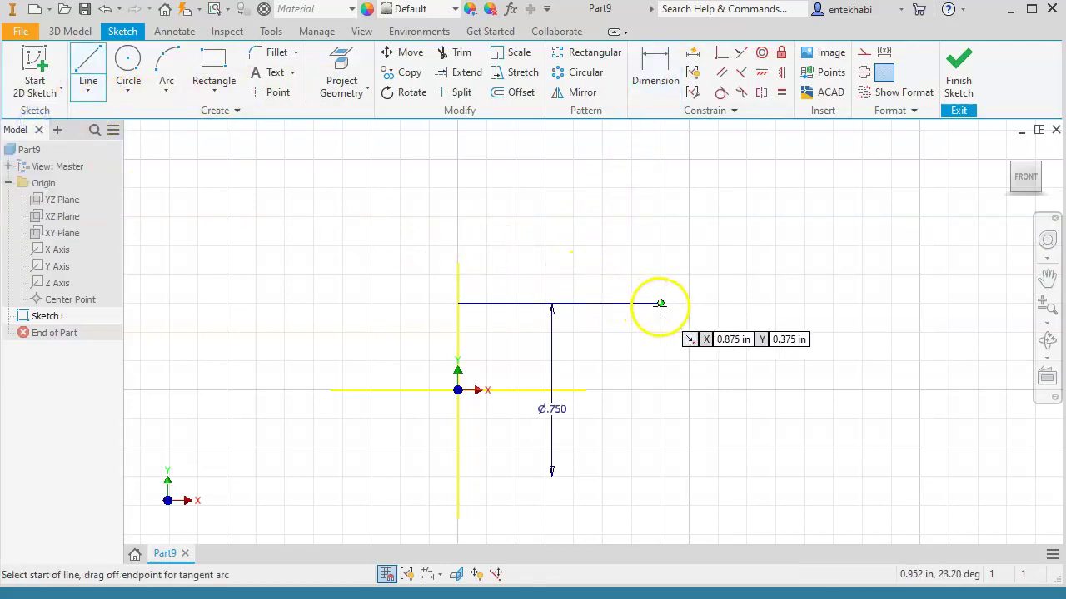
click(660, 305)
click(659, 246)
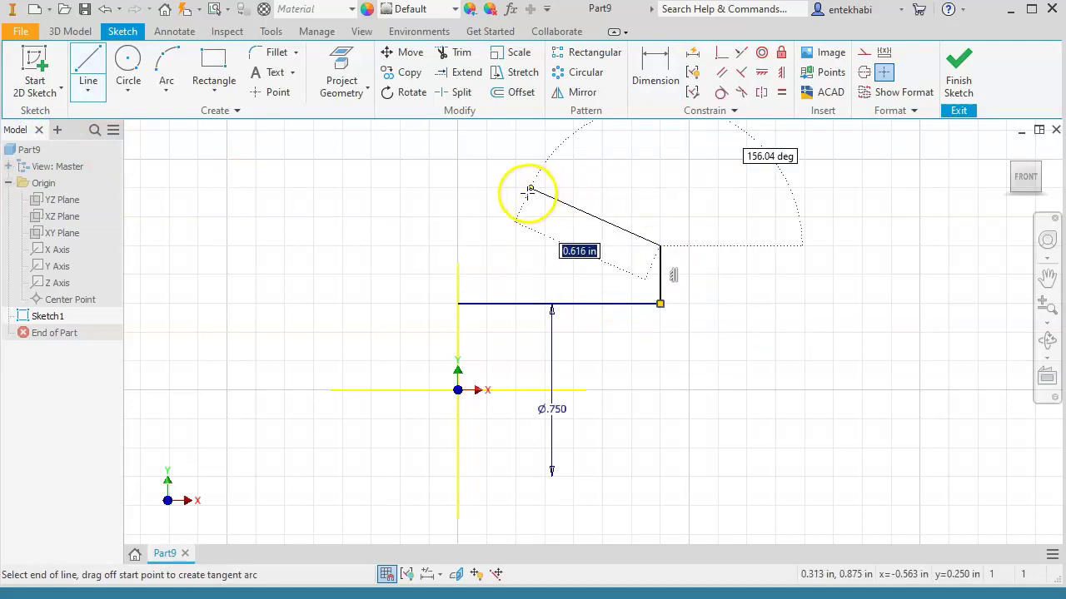
click(515, 189)
middle_drag(550, 257, 485, 357)
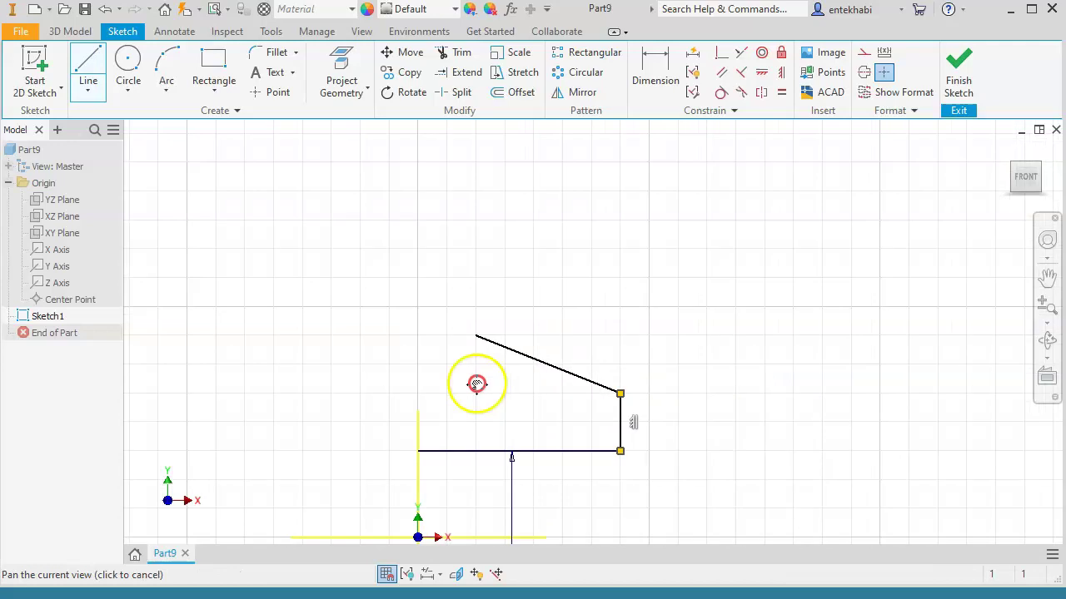
scroll(484, 358, up, 3)
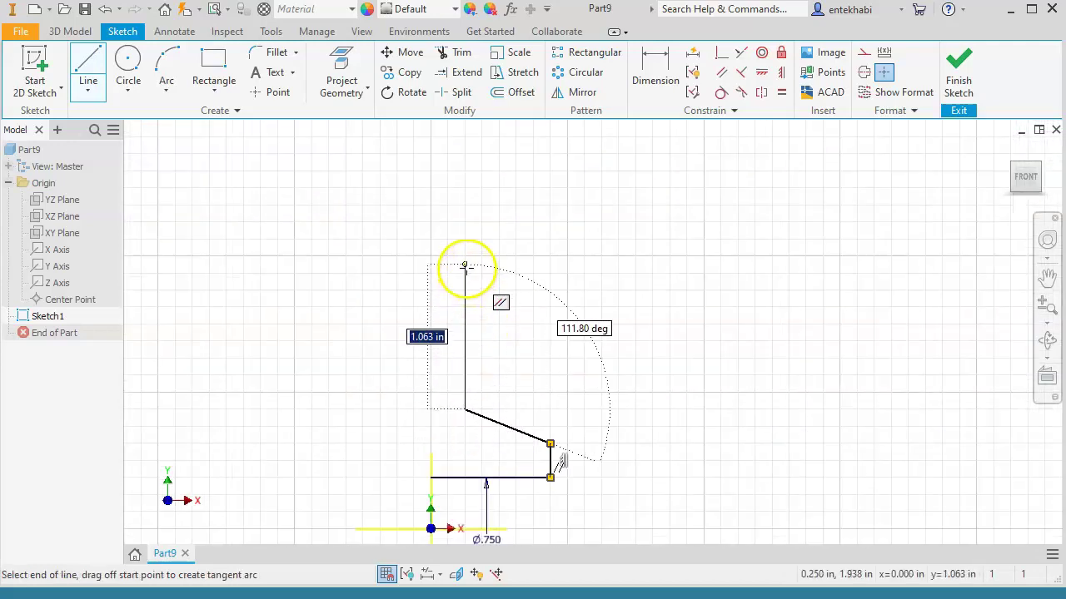
click(464, 265)
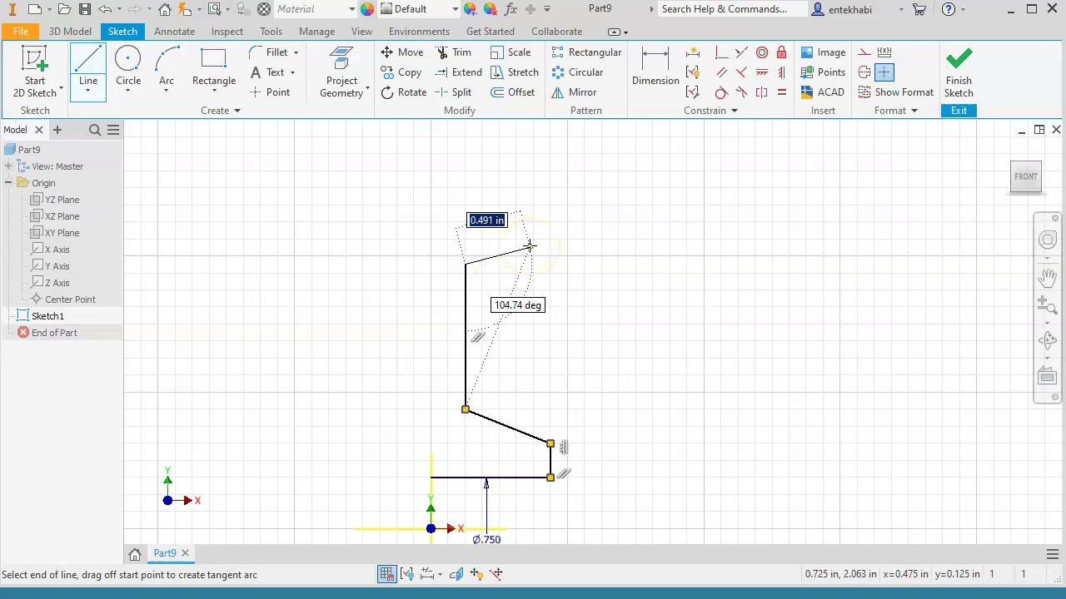
double_click(529, 247)
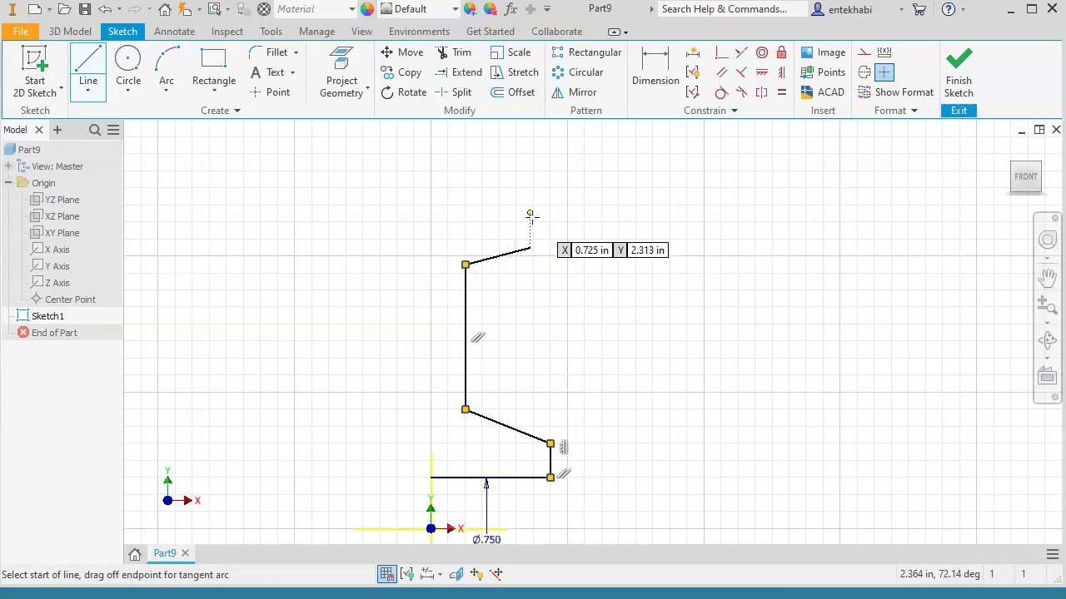
Step: Close the profile with a top horizontal line about 0.73 in long, a short vertical to the upper slope, and a vertical along the Y axis
click(531, 215)
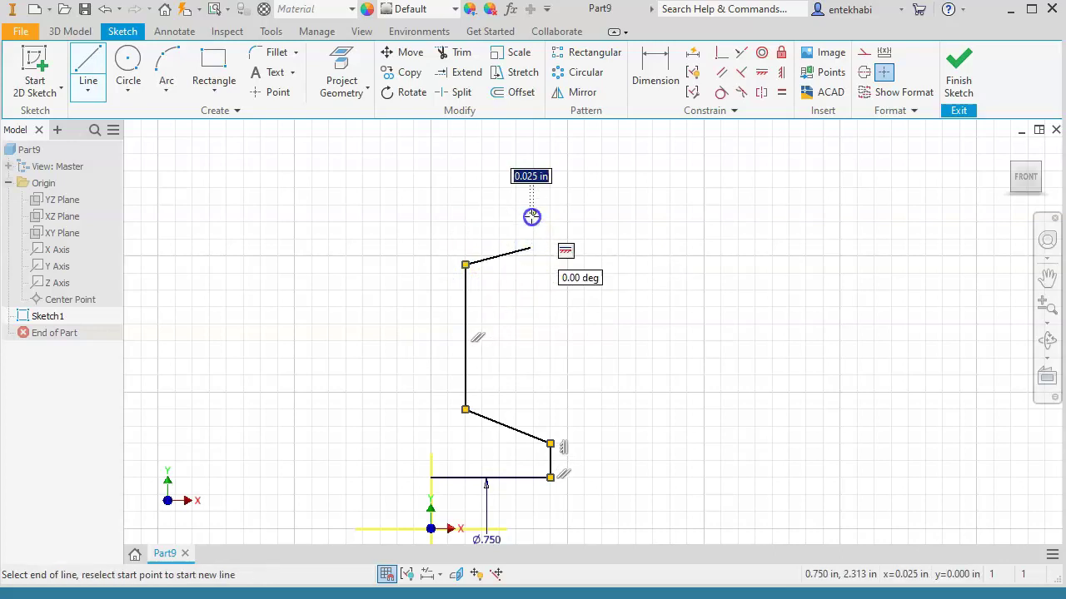
double_click(430, 214)
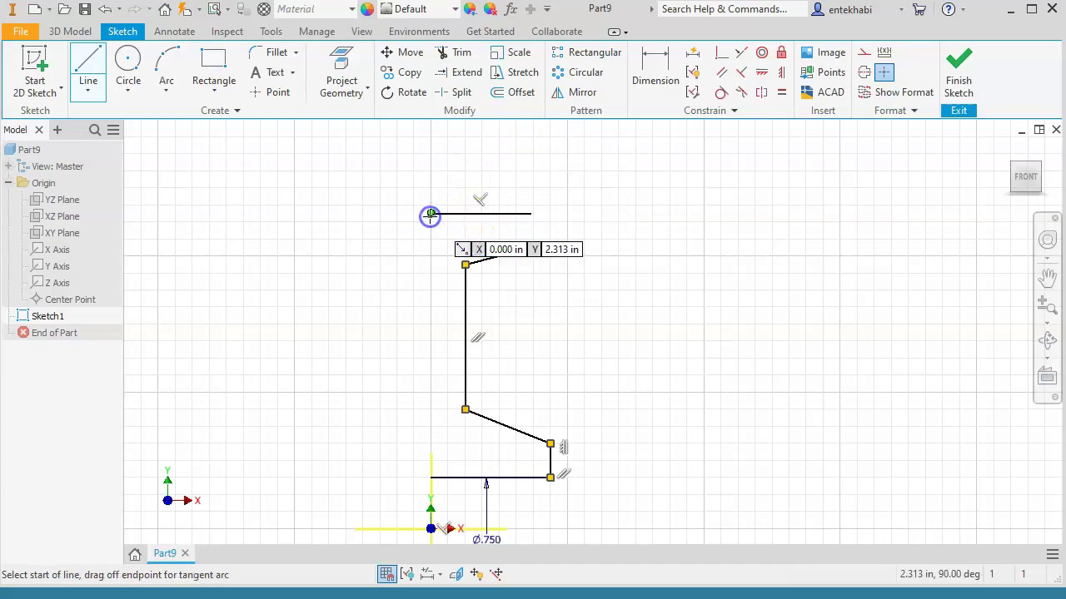
click(530, 214)
double_click(528, 248)
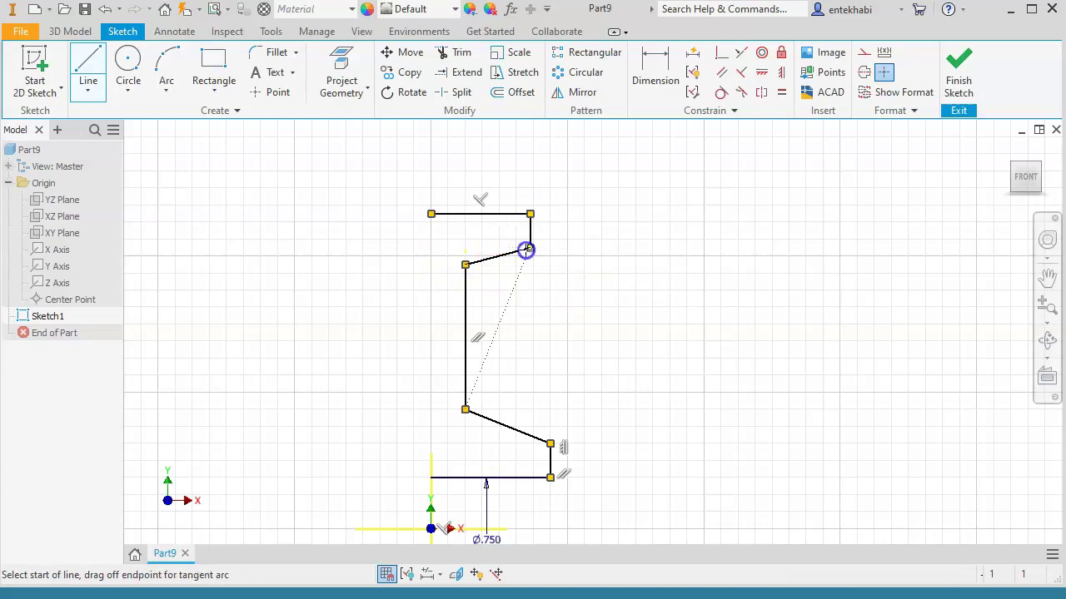
click(430, 214)
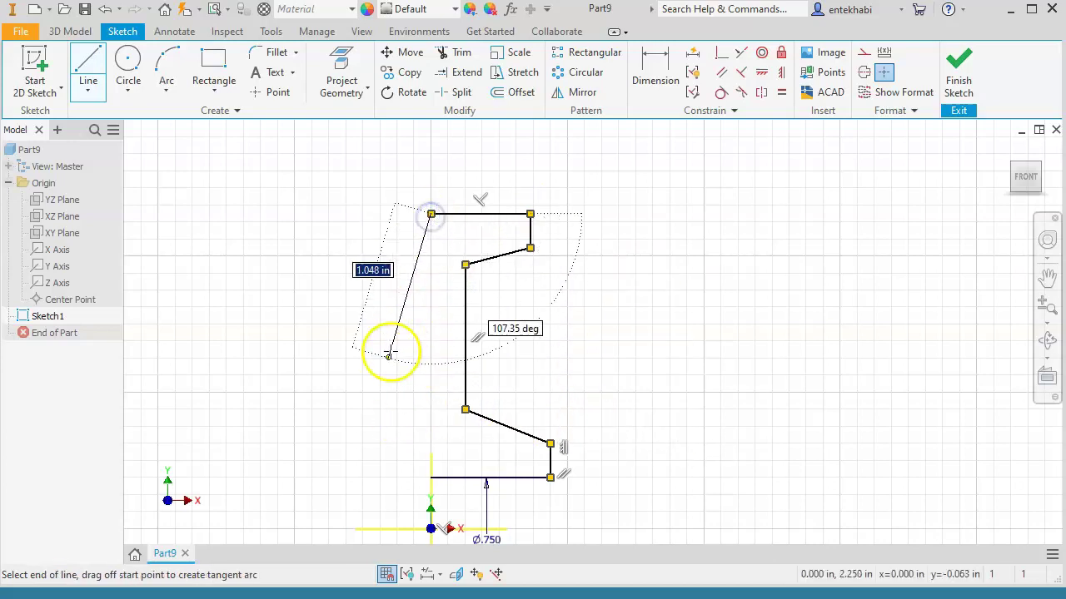
click(431, 478)
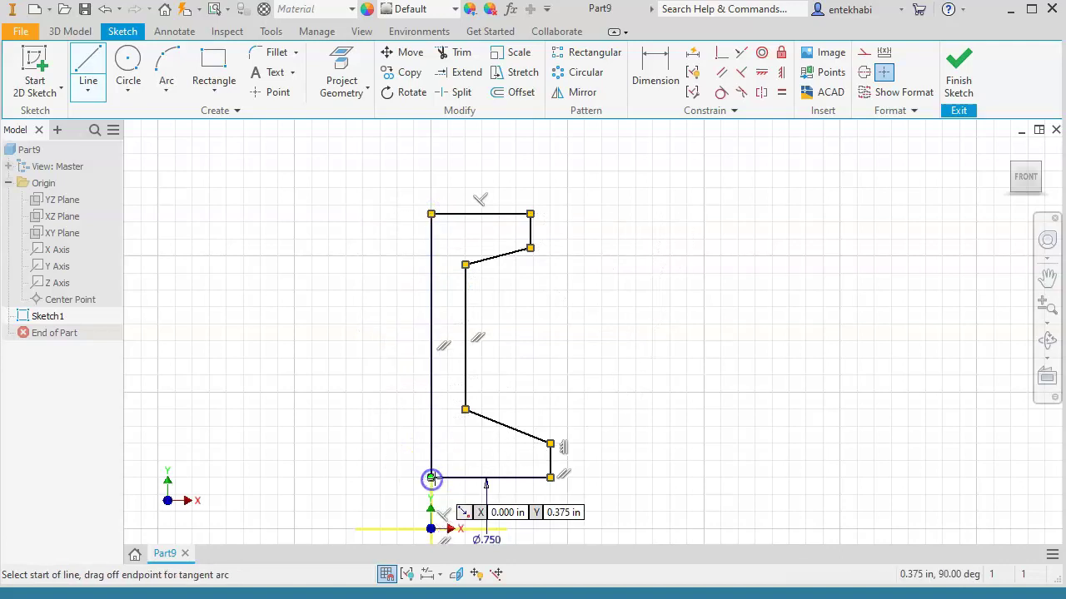
Step: Add a linear diameter dimension of 1.25 in between the X axis and the outer end of the lower slope
middle_drag(557, 435, 580, 335)
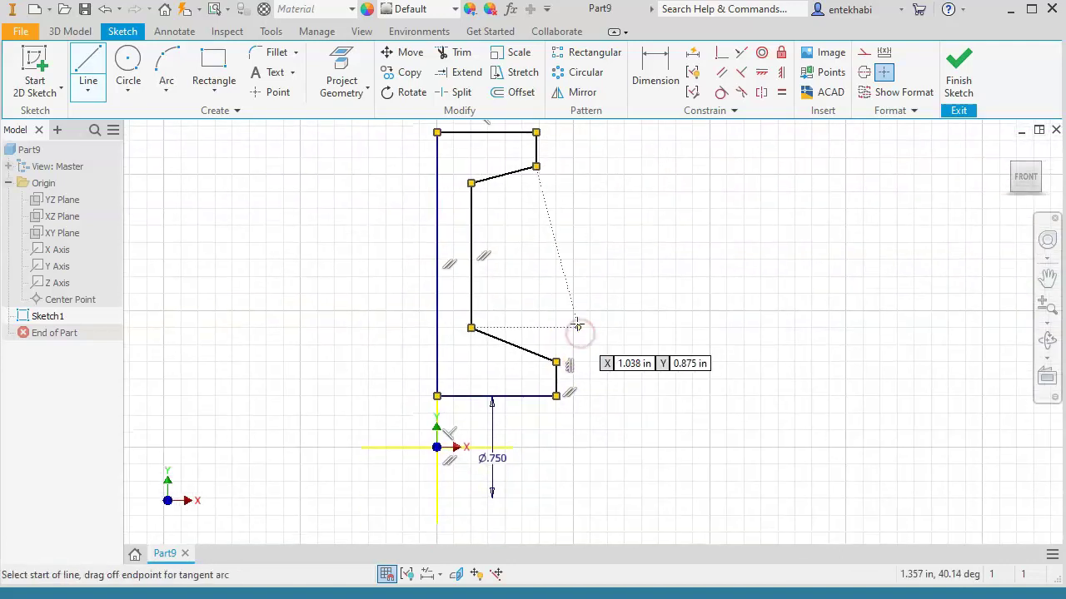
click(656, 83)
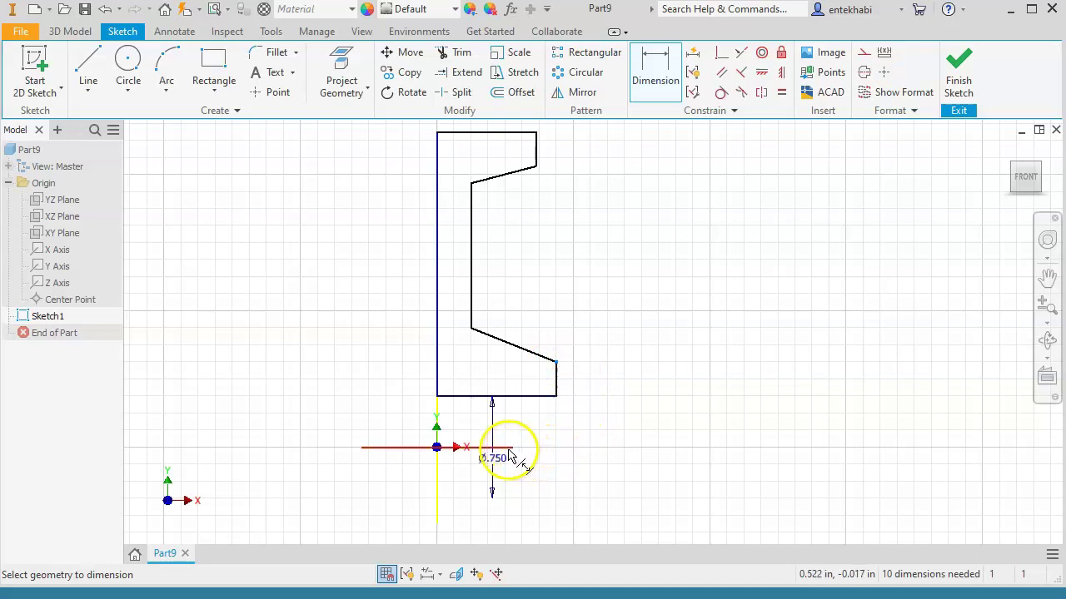
click(482, 453)
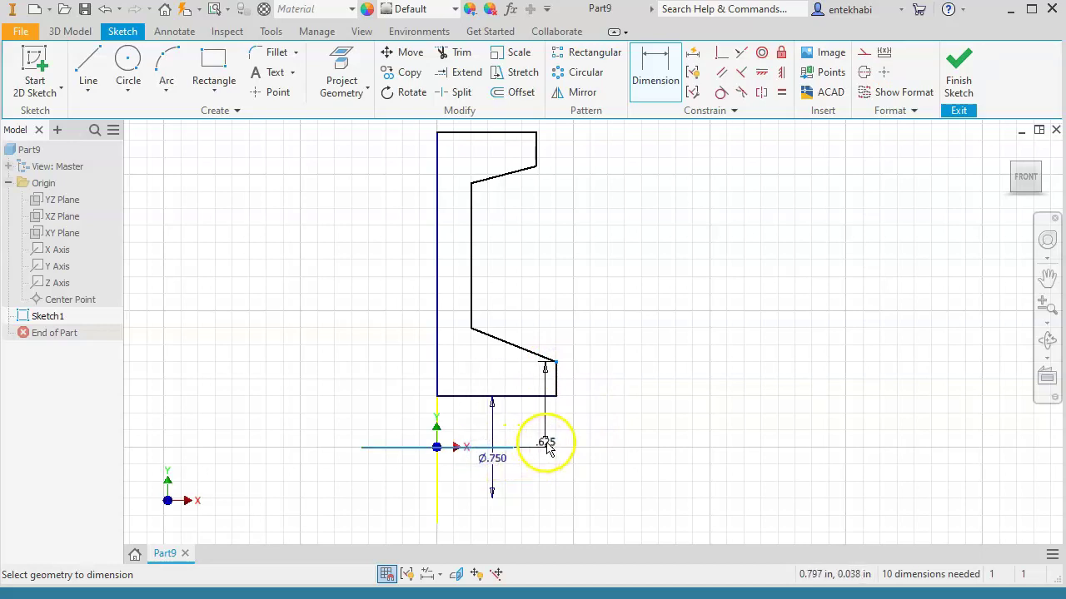
right_click(545, 442)
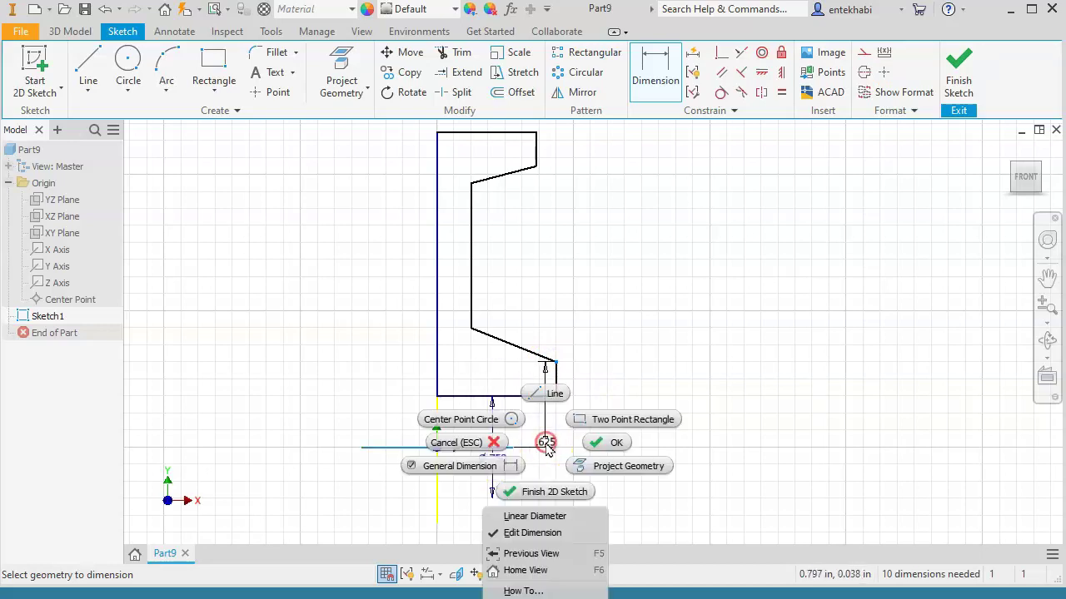
click(515, 525)
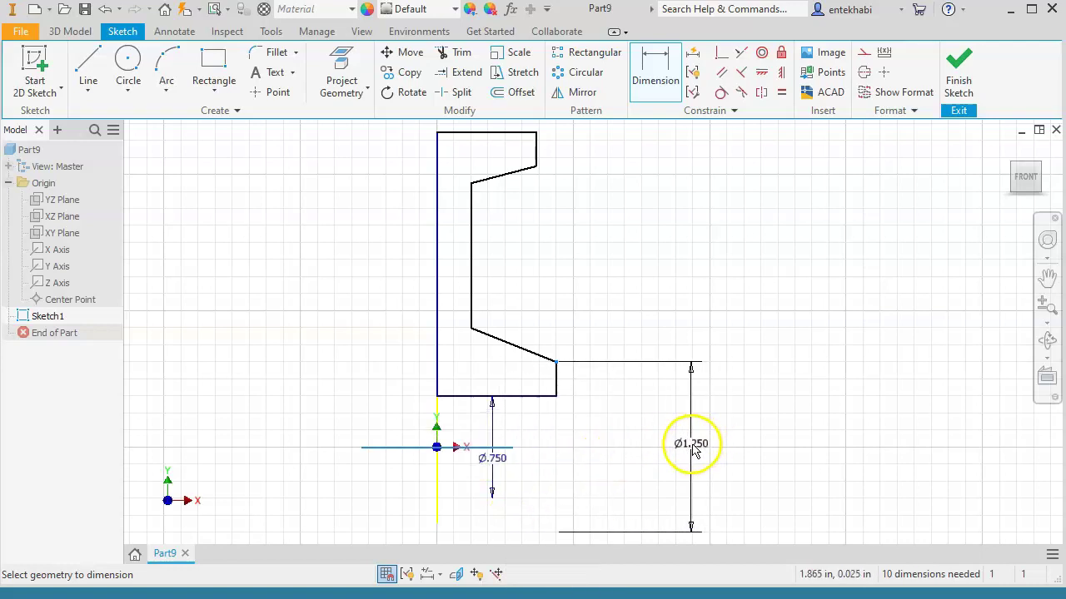
click(691, 450)
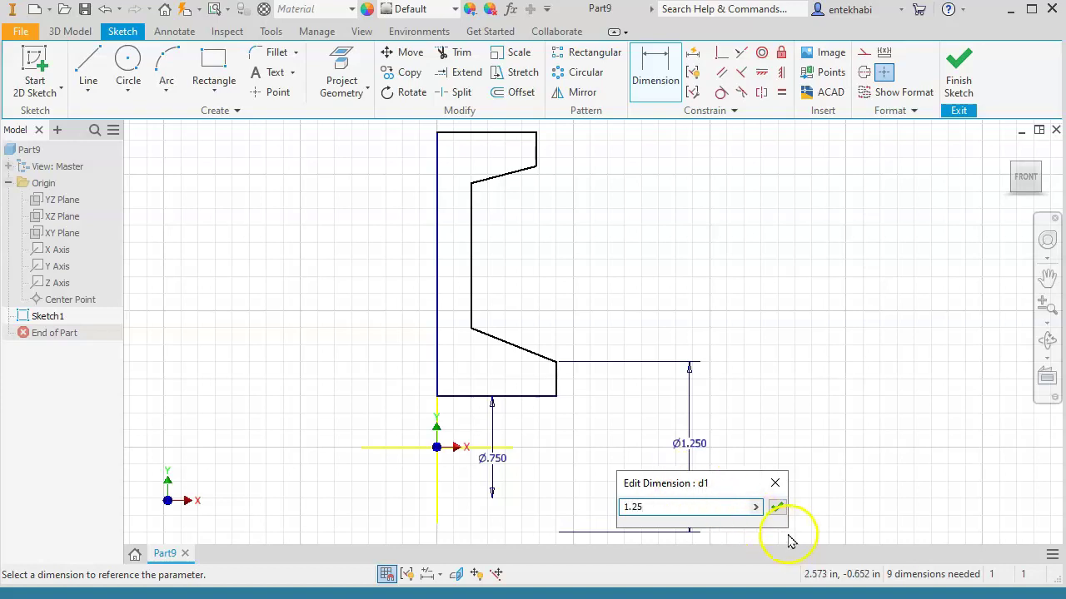
click(776, 507)
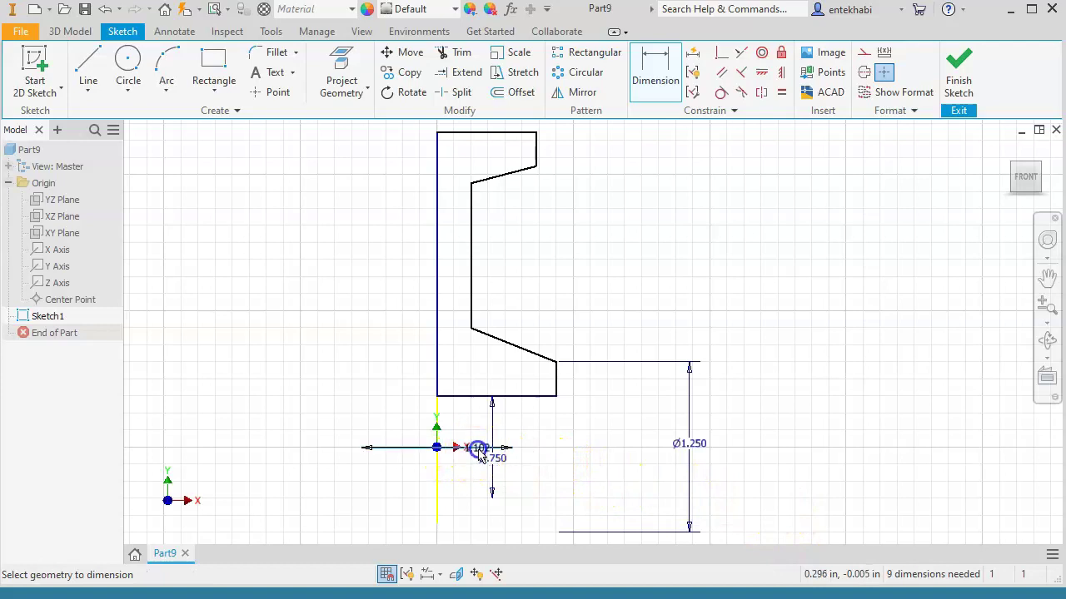
Step: Add a linear diameter dimension of 1.5 in between the X axis and the inner end of the lower slope
click(491, 338)
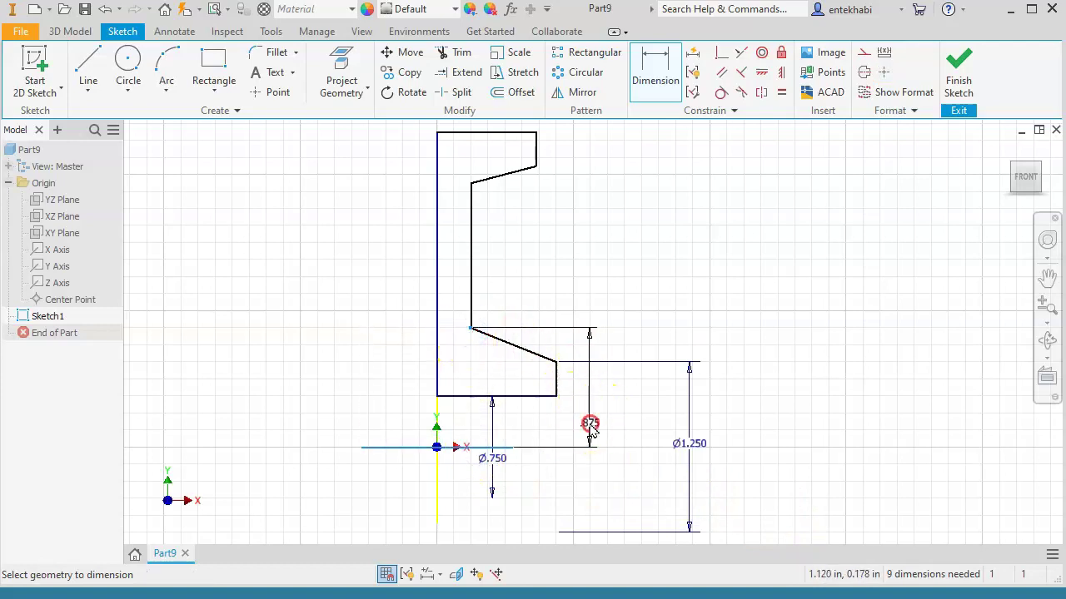
right_click(589, 426)
click(556, 498)
click(564, 457)
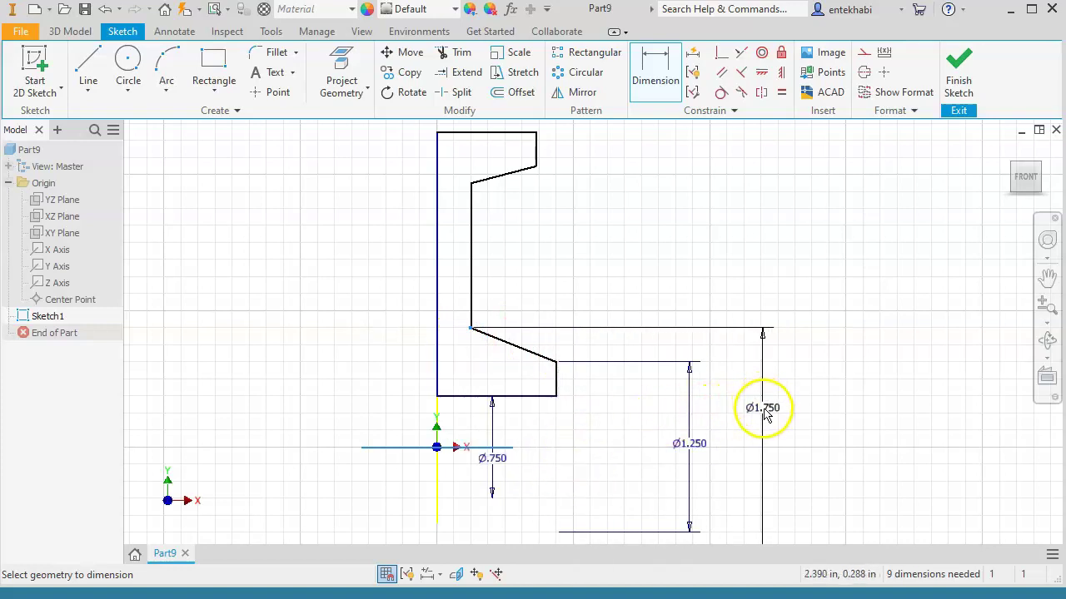
click(761, 410)
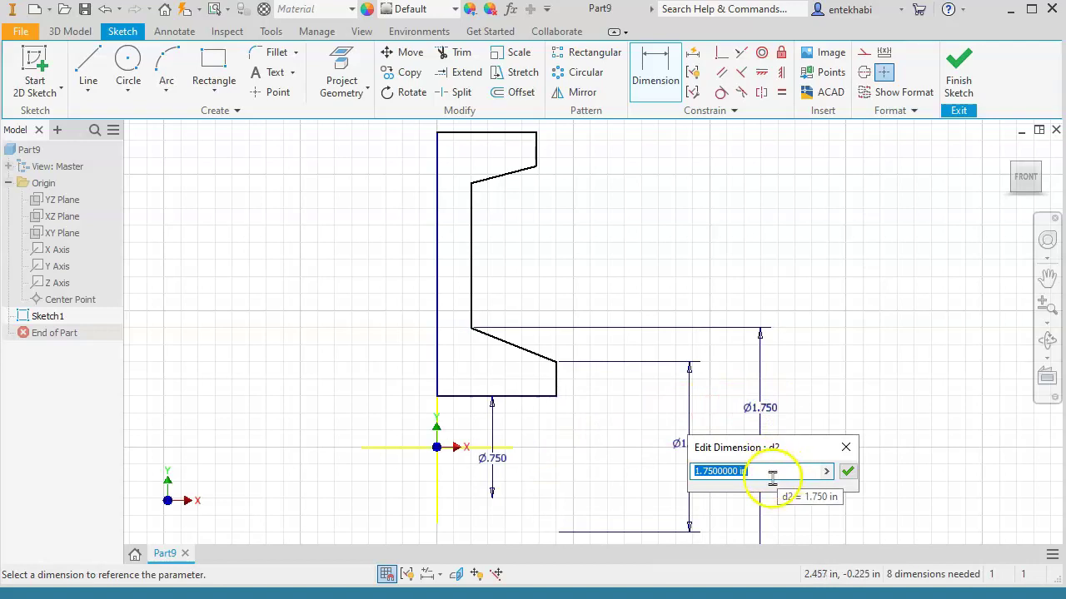
click(771, 472)
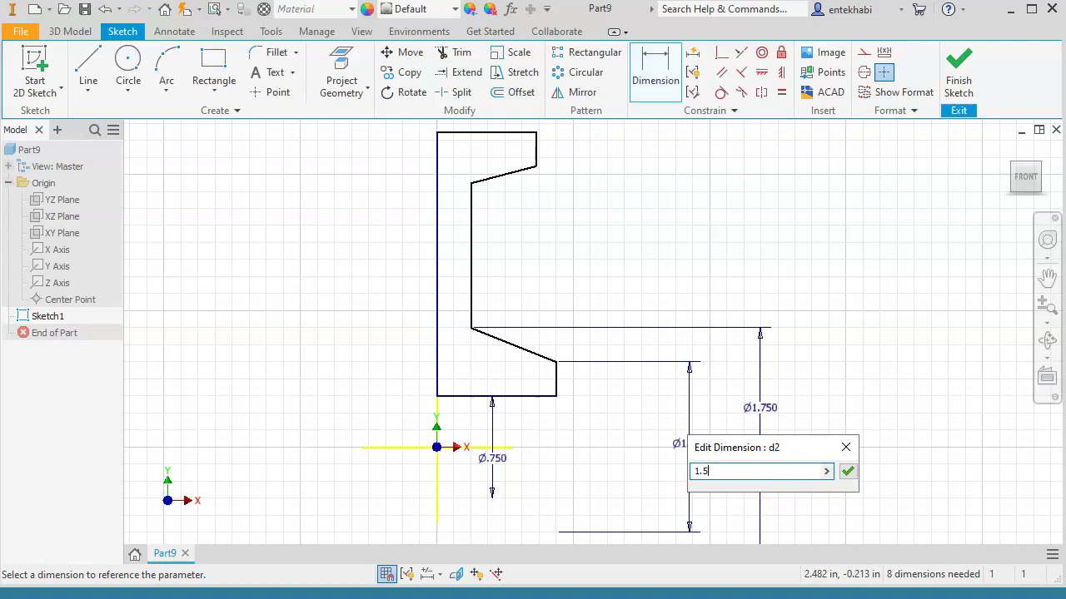
click(849, 471)
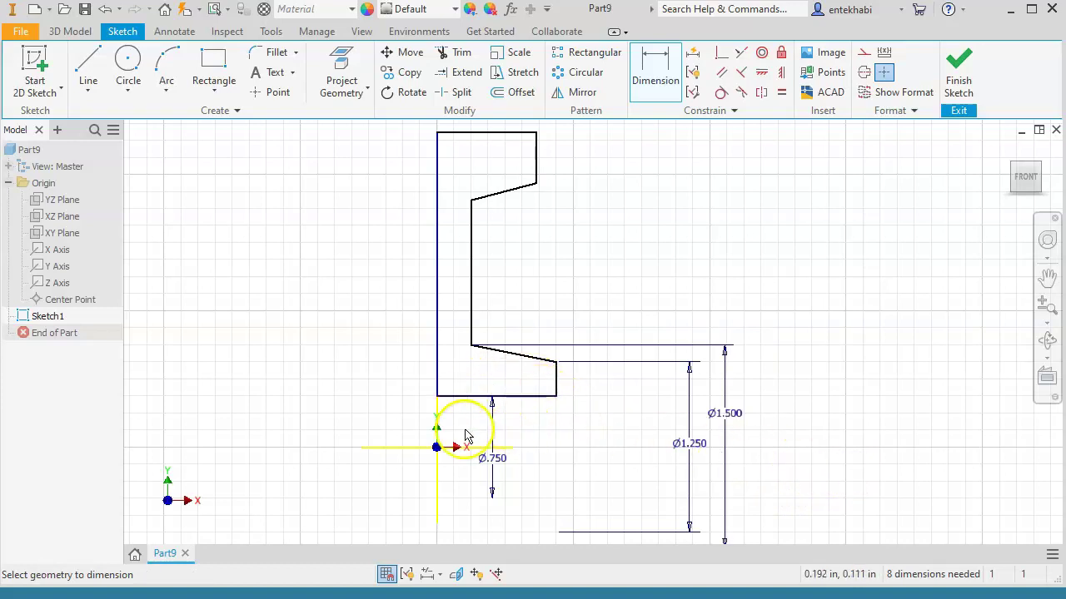
click(476, 454)
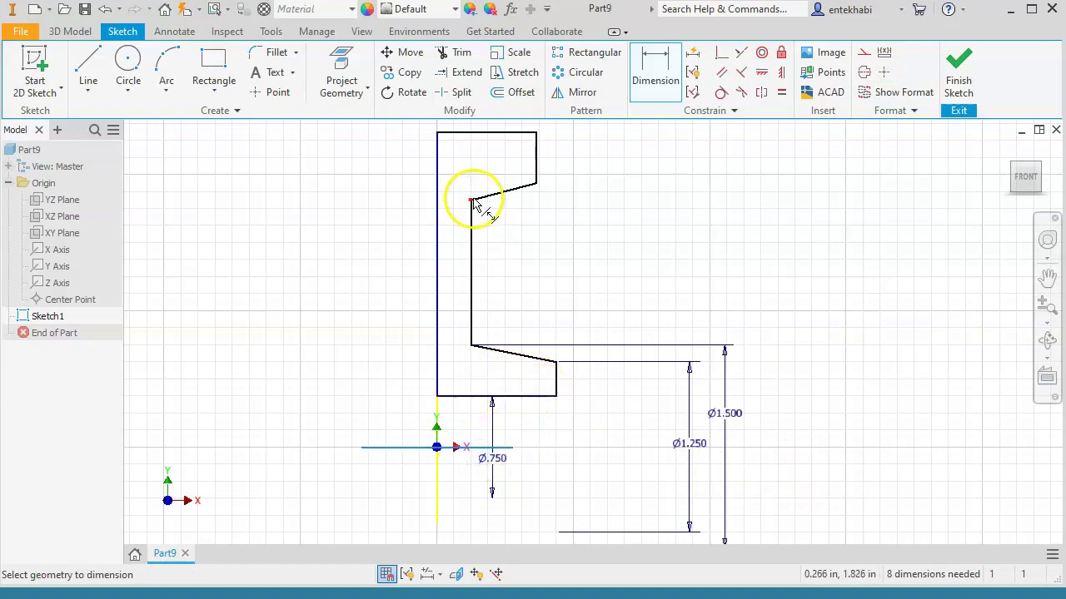
click(473, 203)
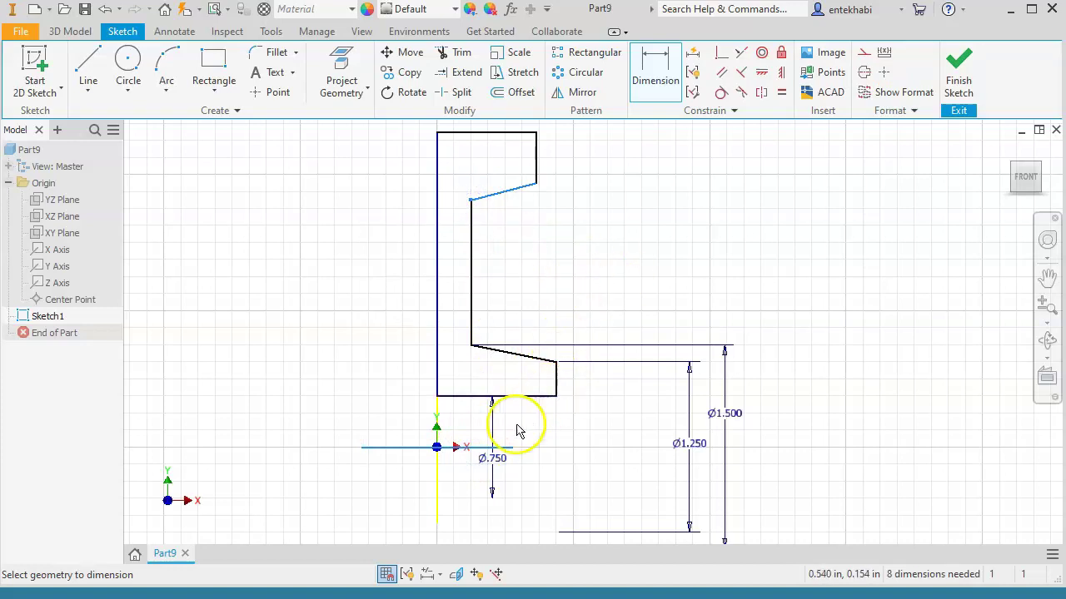
click(644, 85)
Step: Add a linear diameter dimension of 3.5 in between the X axis and the inner end of the upper slope
click(485, 450)
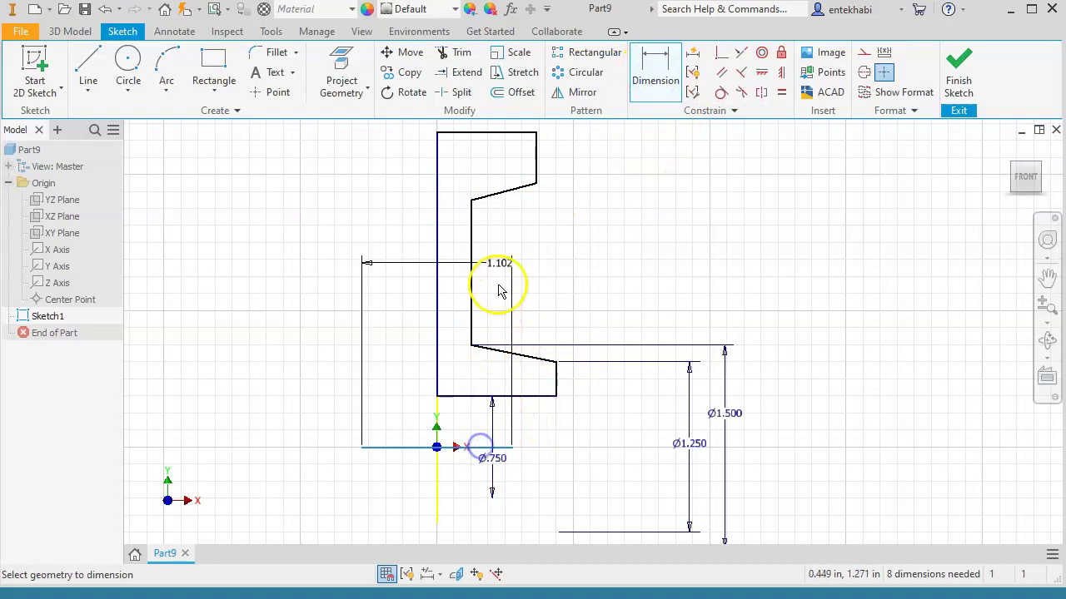
click(472, 203)
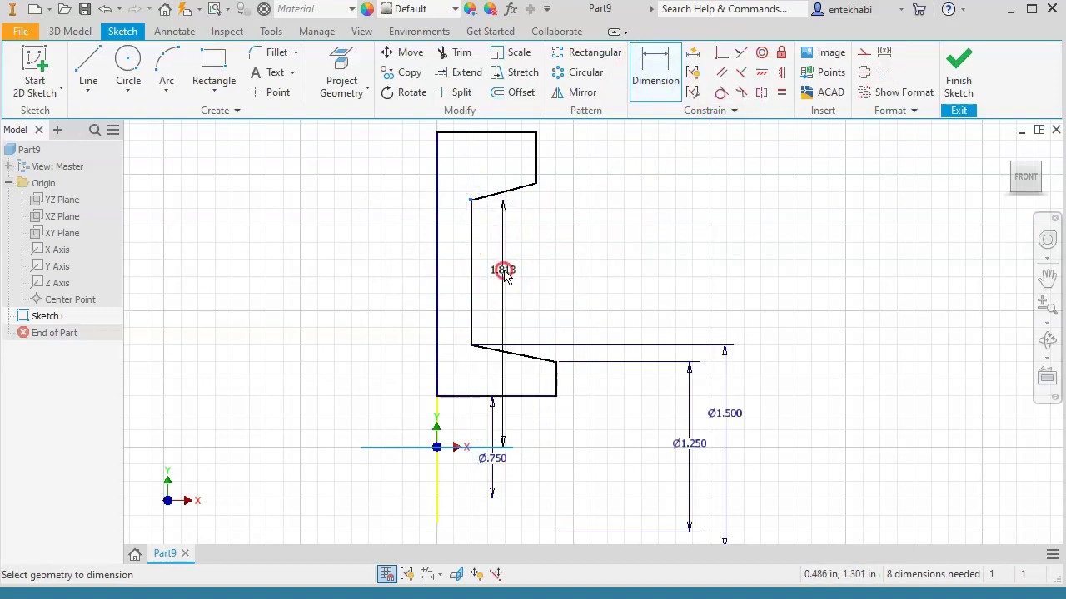
drag(503, 278, 481, 441)
right_click(481, 441)
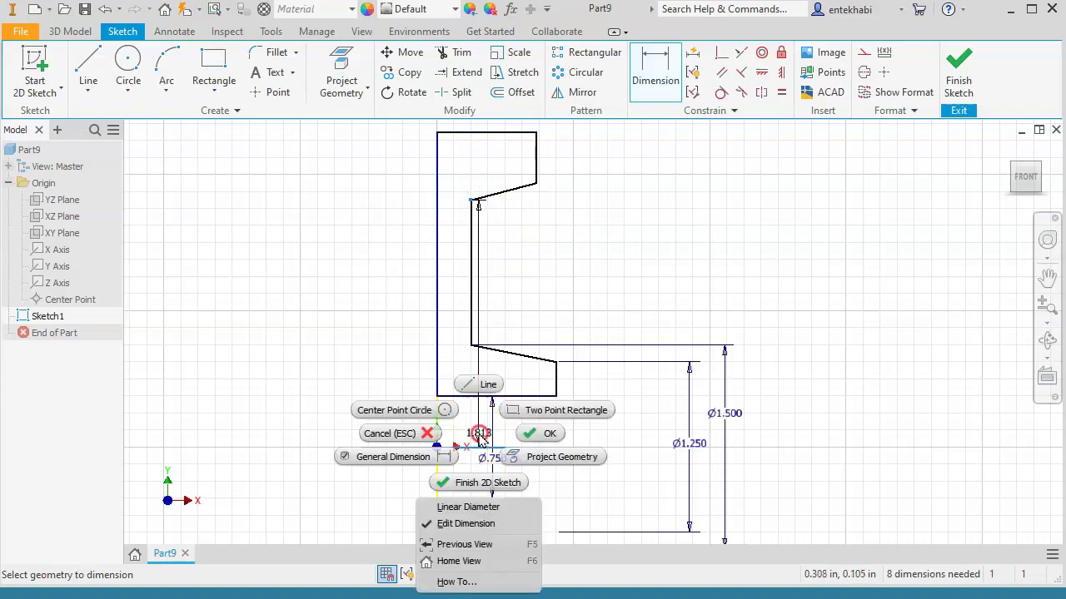
click(451, 506)
click(608, 376)
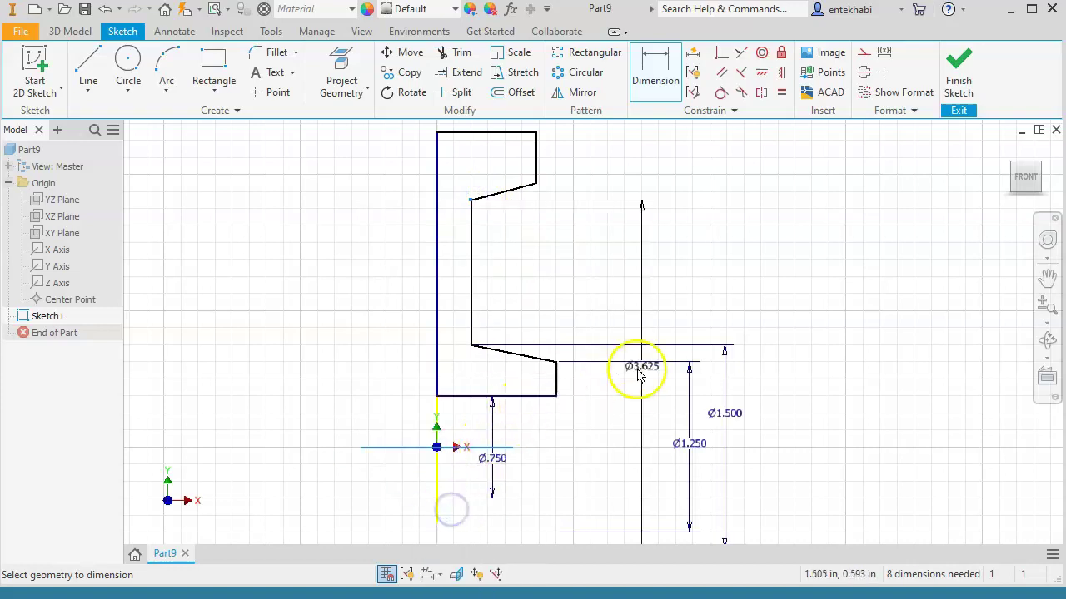
middle_drag(809, 369, 795, 351)
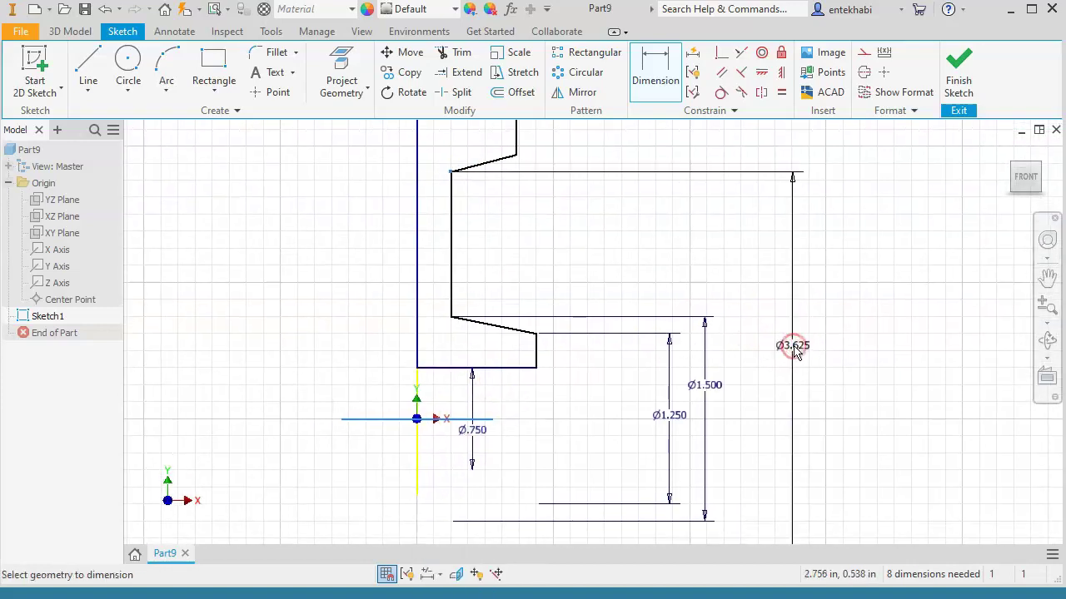
click(764, 355)
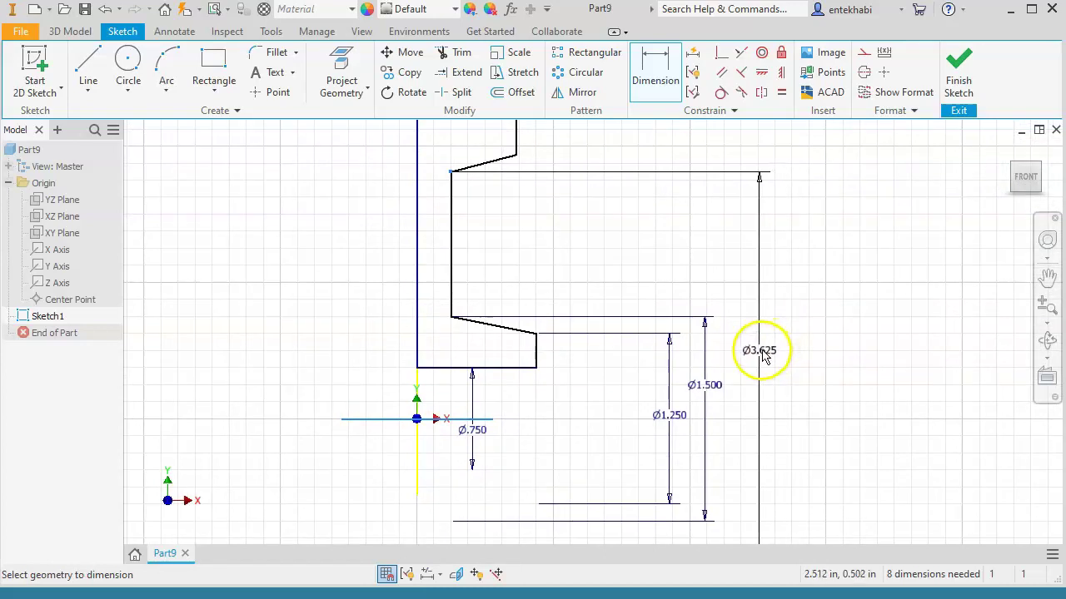
key(Escape)
mouse_move(766, 359)
middle_down()
mouse_move(768, 404)
mouse_move(755, 376)
middle_up()
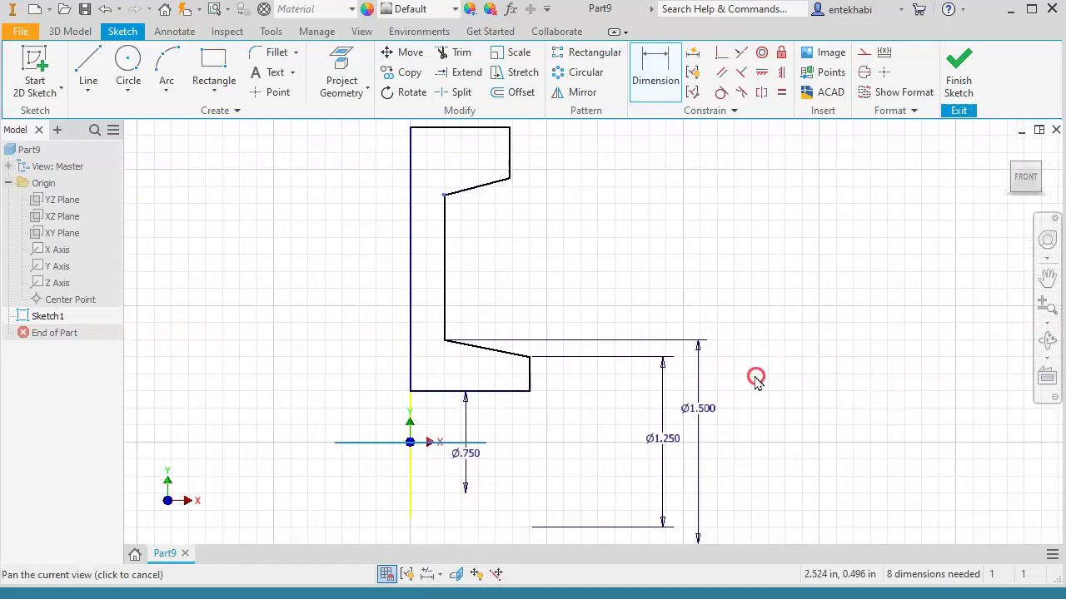
click(754, 374)
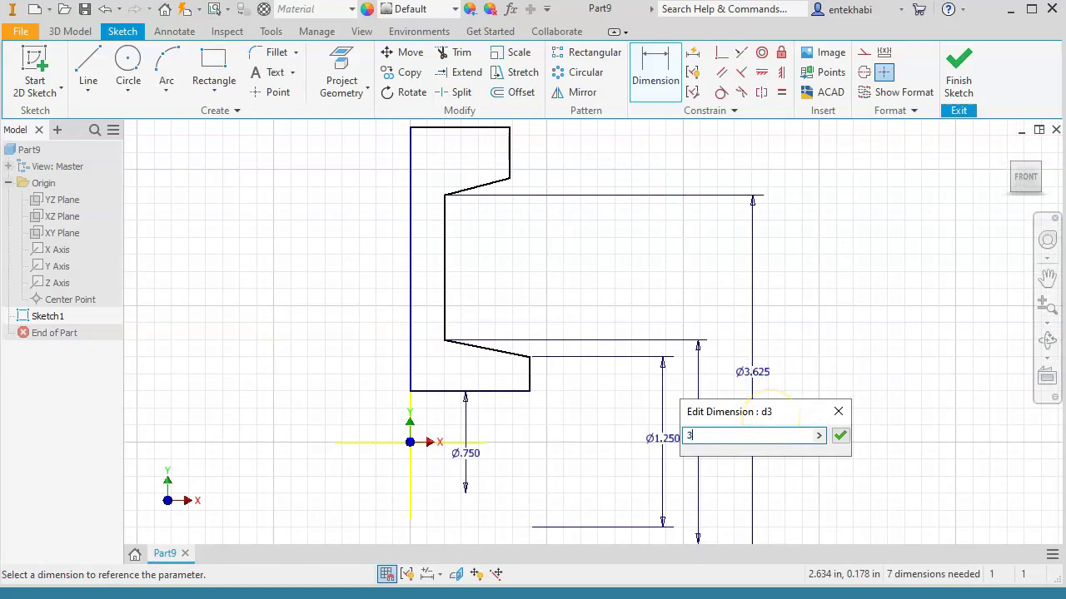
click(840, 435)
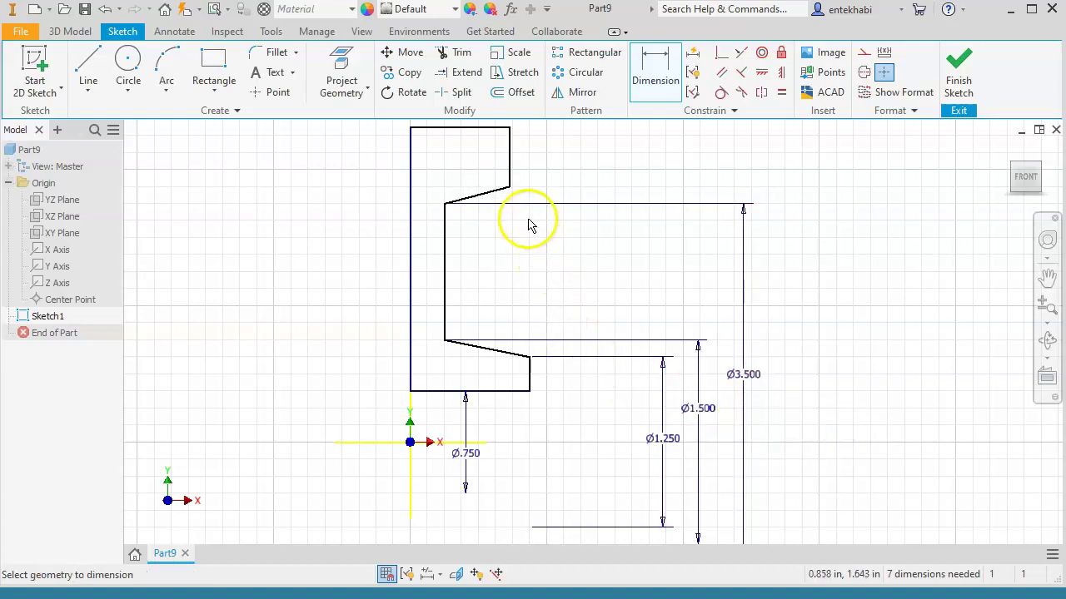
Step: Add a linear diameter dimension of 3.75 in between the X axis and the outer end of the upper slope
click(485, 443)
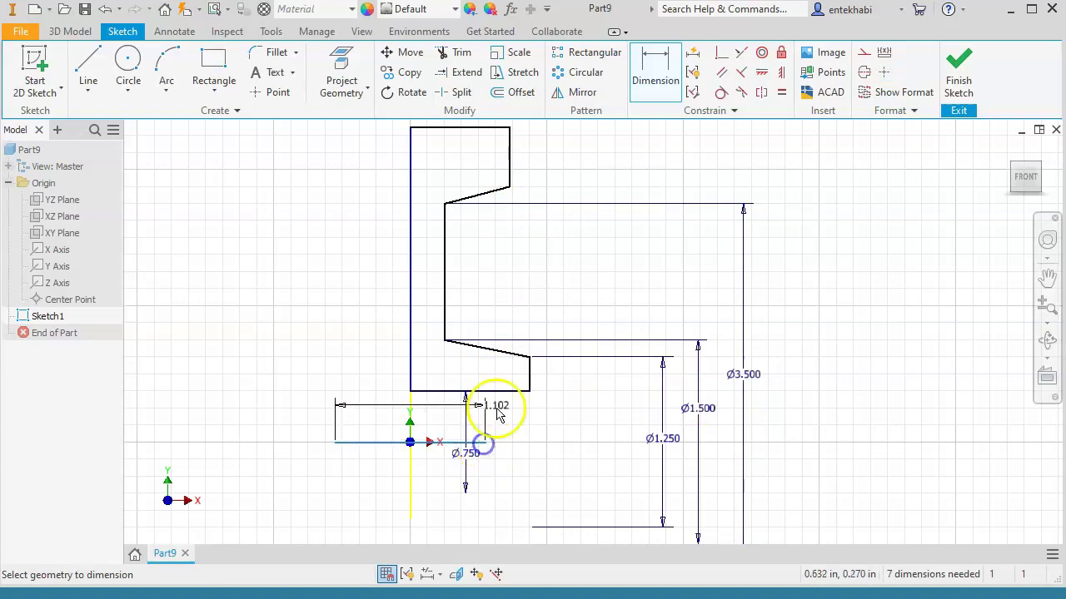
click(510, 188)
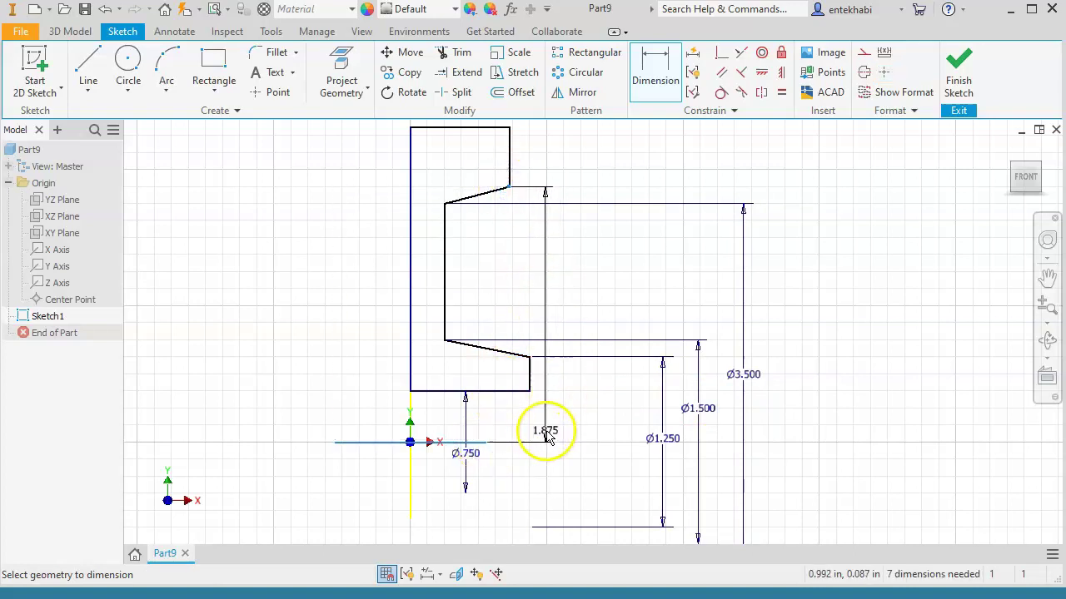
right_click(542, 430)
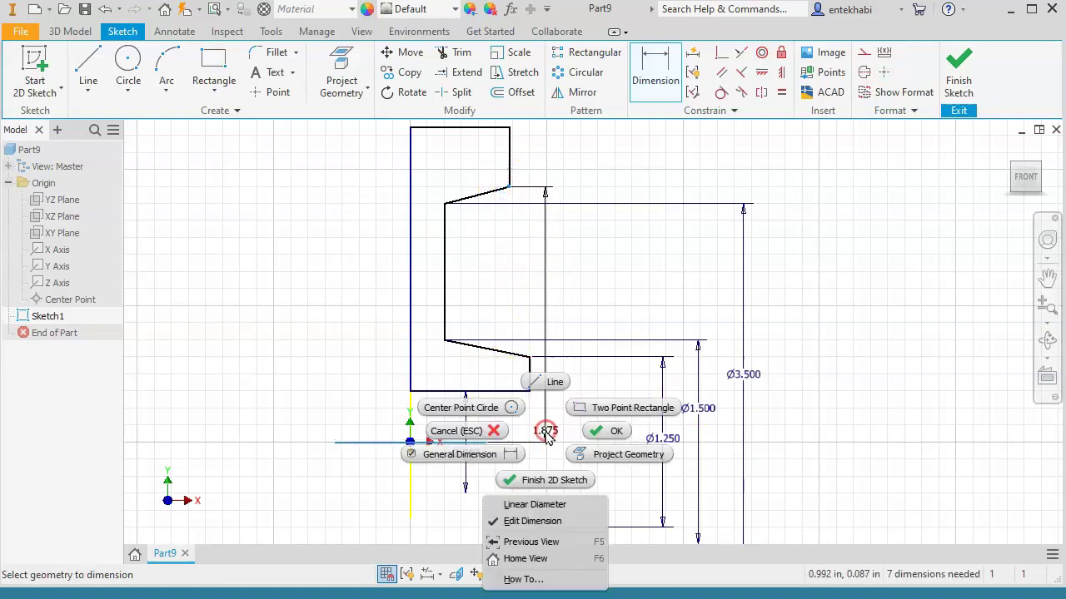
click(516, 506)
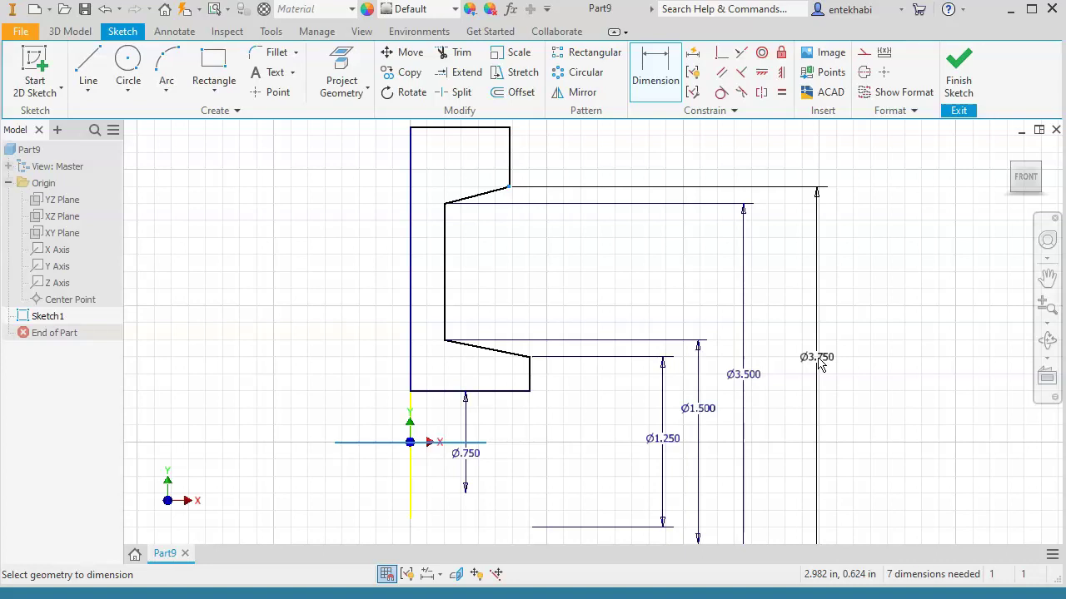
click(819, 364)
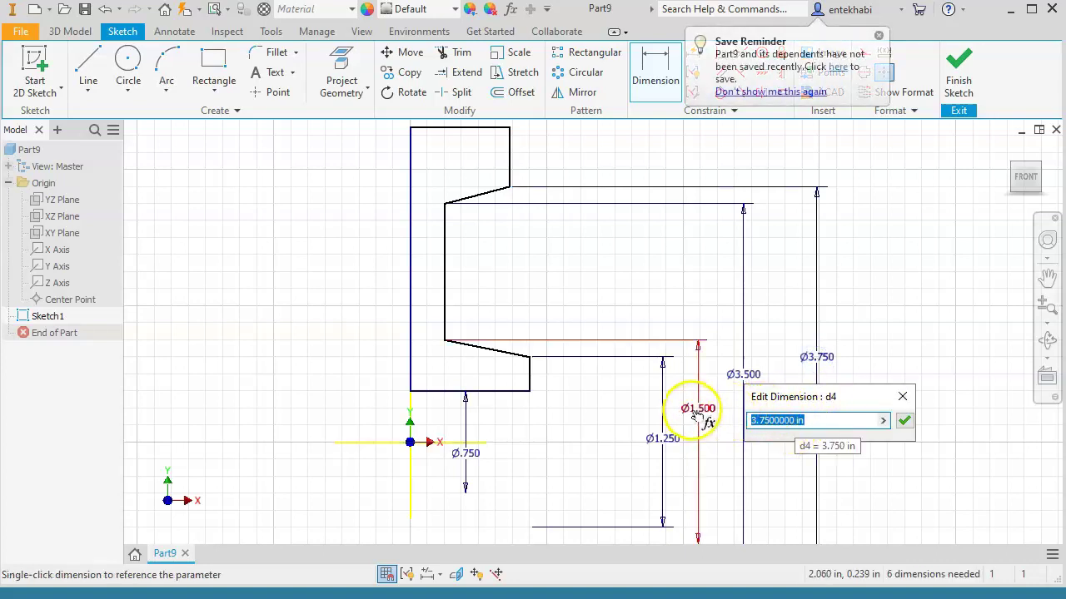
click(810, 419)
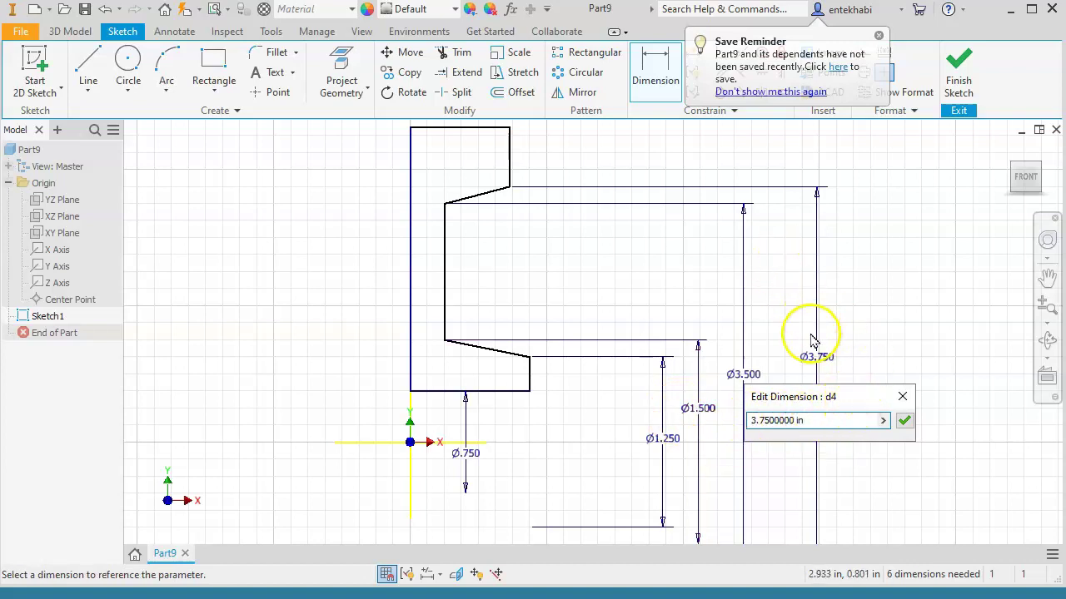
click(905, 422)
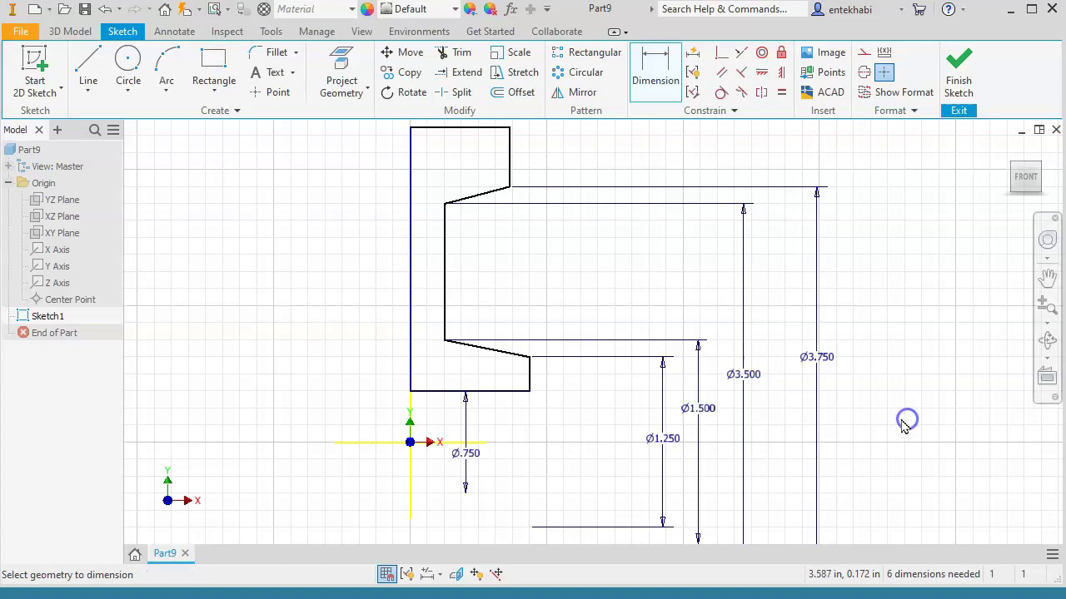
Step: Add a linear diameter dimension of 4 in between the X axis and the profile's top outer corner
scroll(582, 288, up, 1)
scroll(575, 288, down, 3)
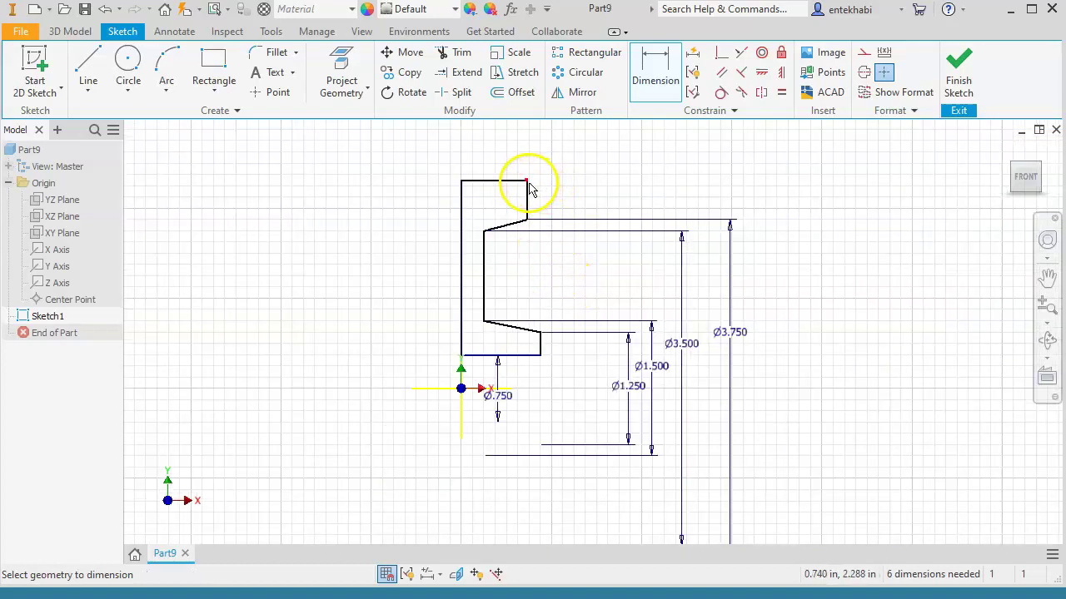
scroll(488, 392, down, 3)
scroll(485, 397, up, 4)
scroll(482, 396, up, 2)
click(493, 388)
right_click(547, 384)
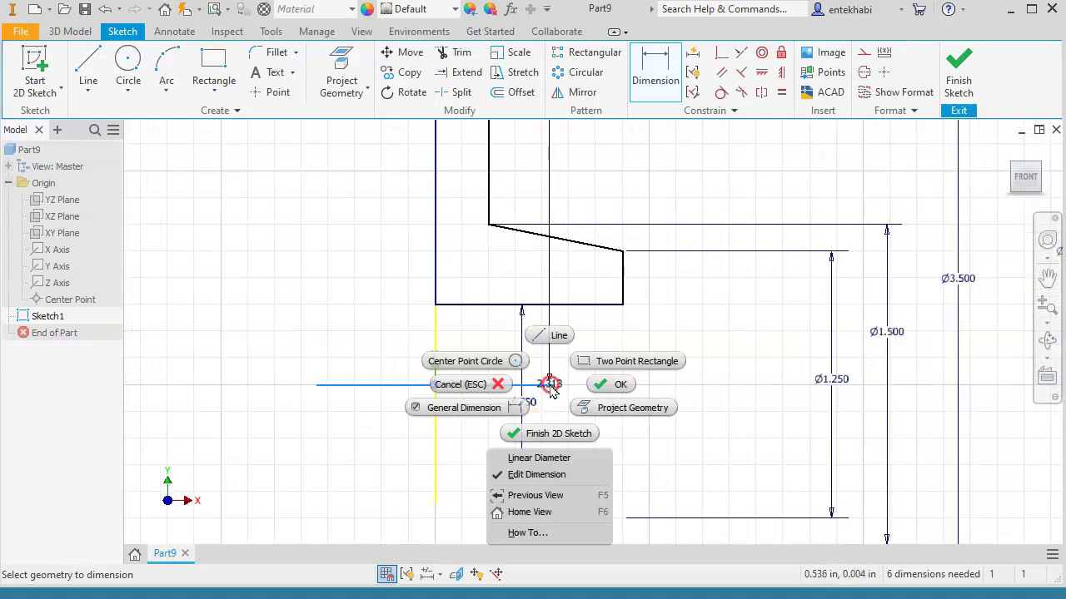
click(545, 460)
middle_drag(642, 374, 346, 417)
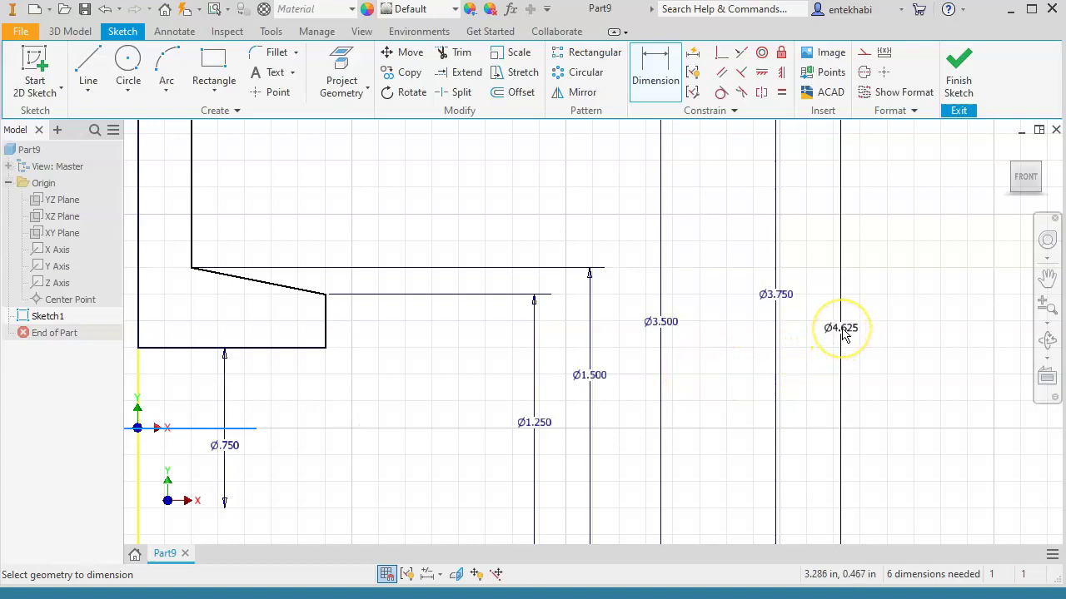
click(842, 330)
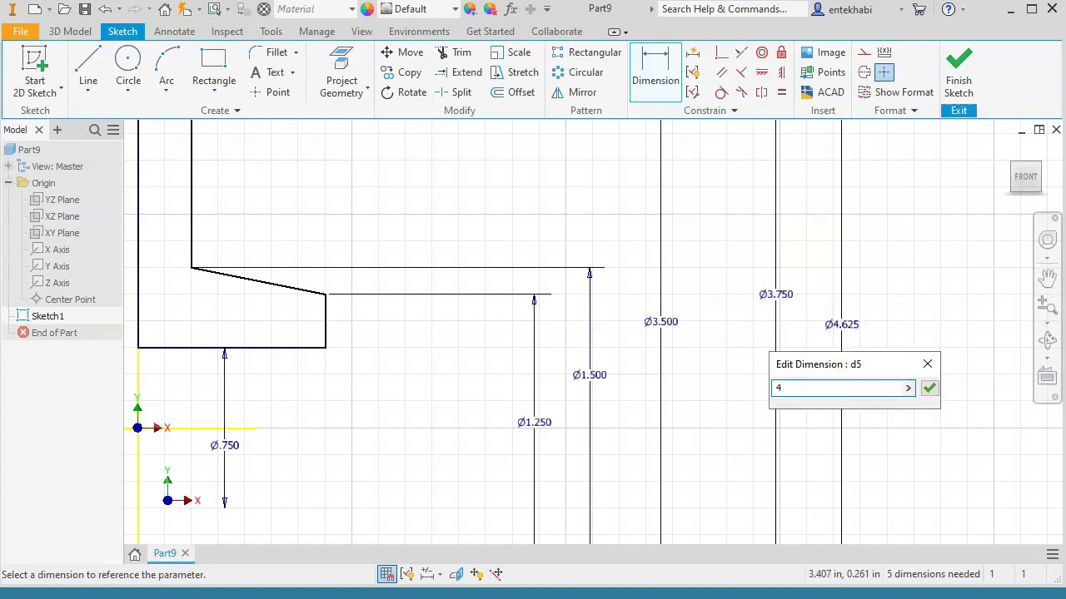
click(929, 388)
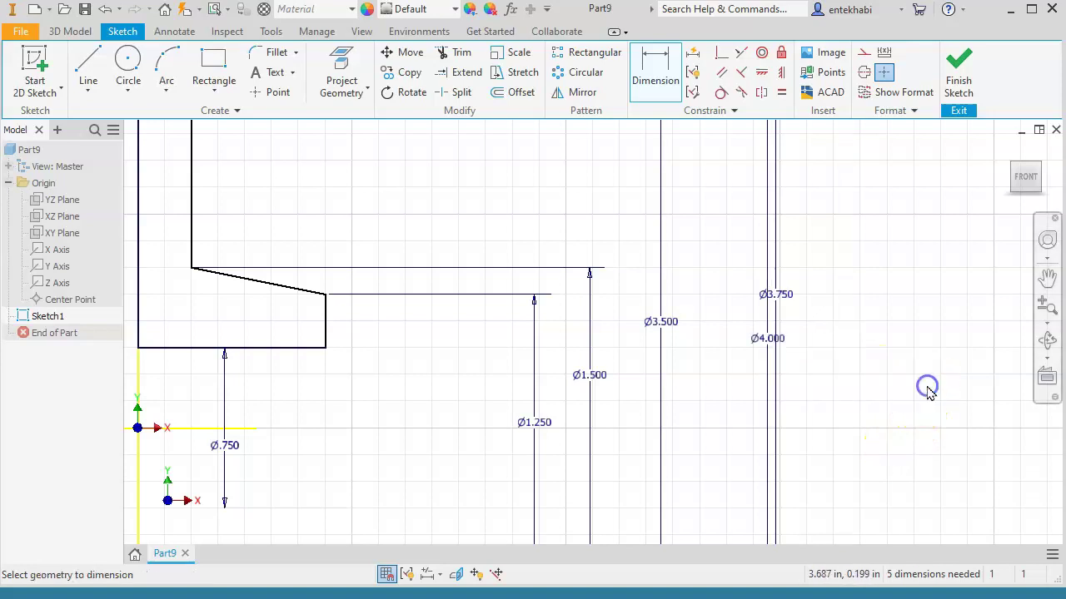
Step: Separate the overlapping 3.75 in and 4 in diameter dimensions by moving the 4 in one outward and the 3.75 in one inward
scroll(658, 366, down, 3)
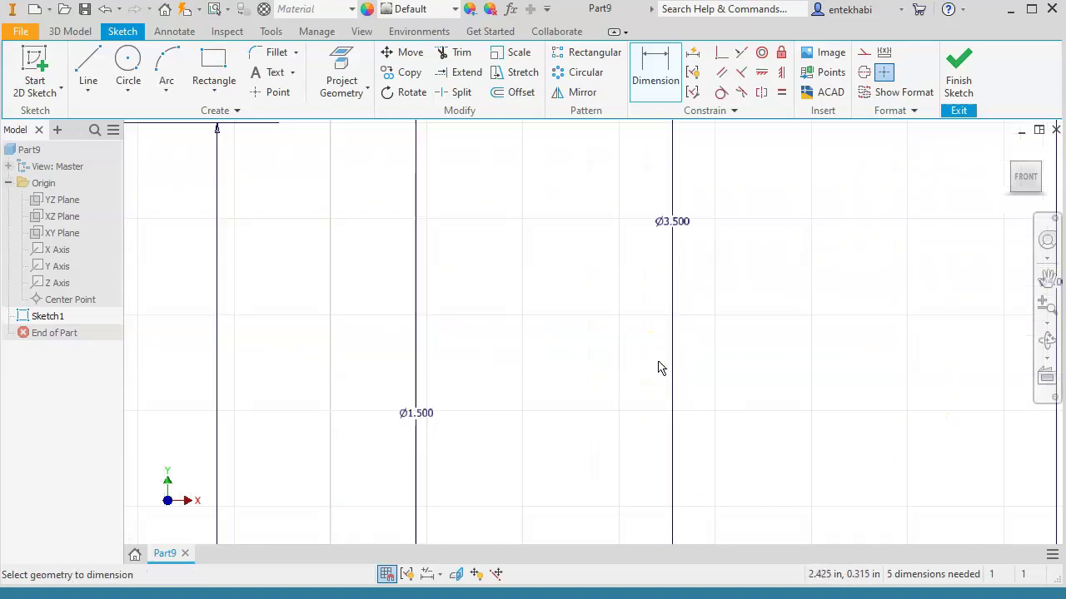
scroll(660, 368, up, 4)
scroll(645, 363, down, 3)
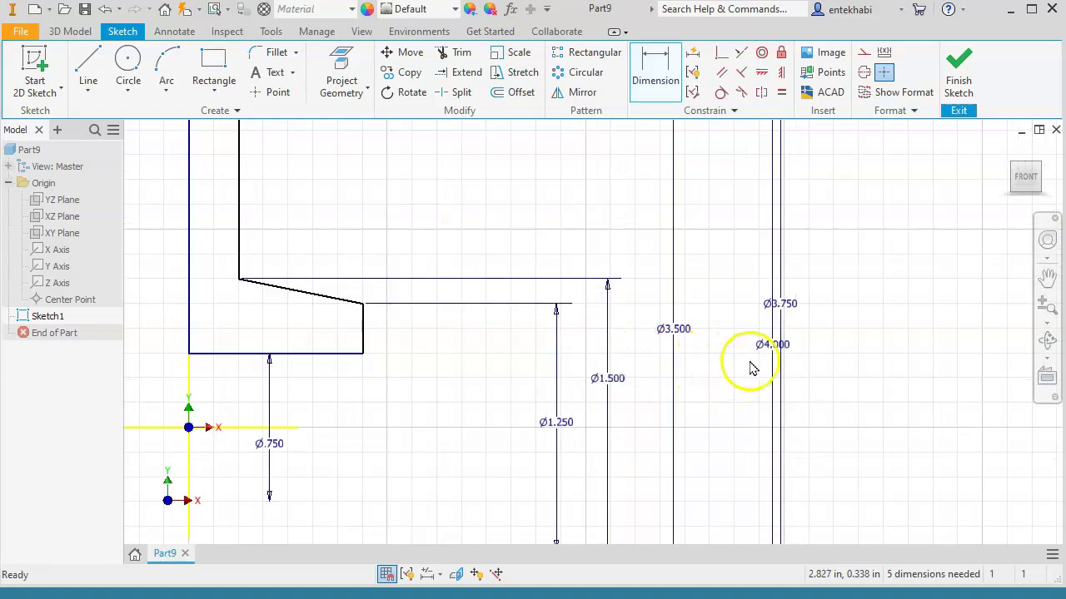
drag(764, 348, 823, 348)
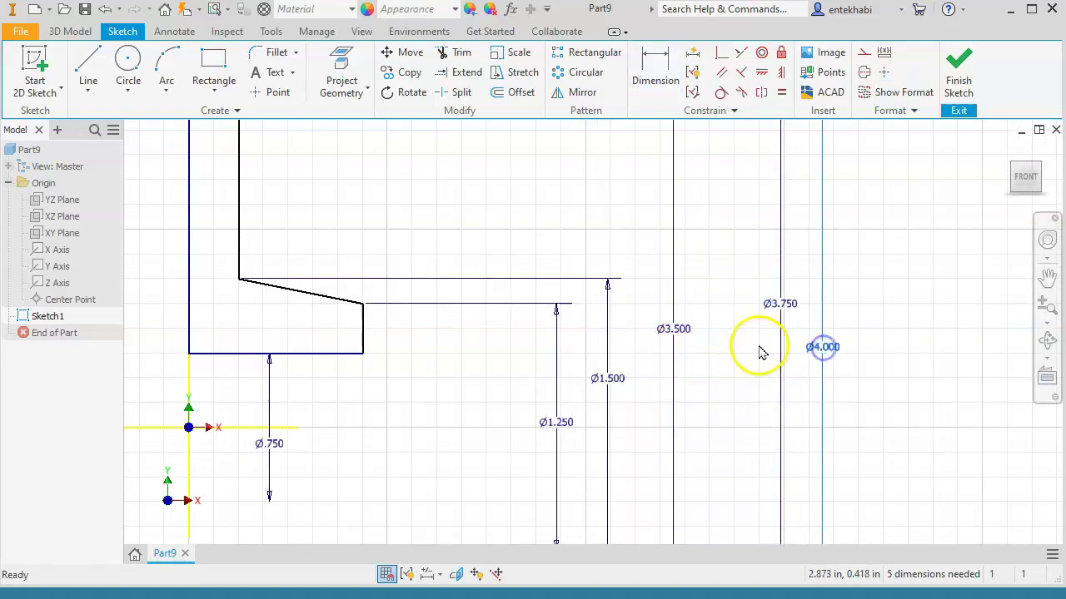
drag(766, 305, 721, 306)
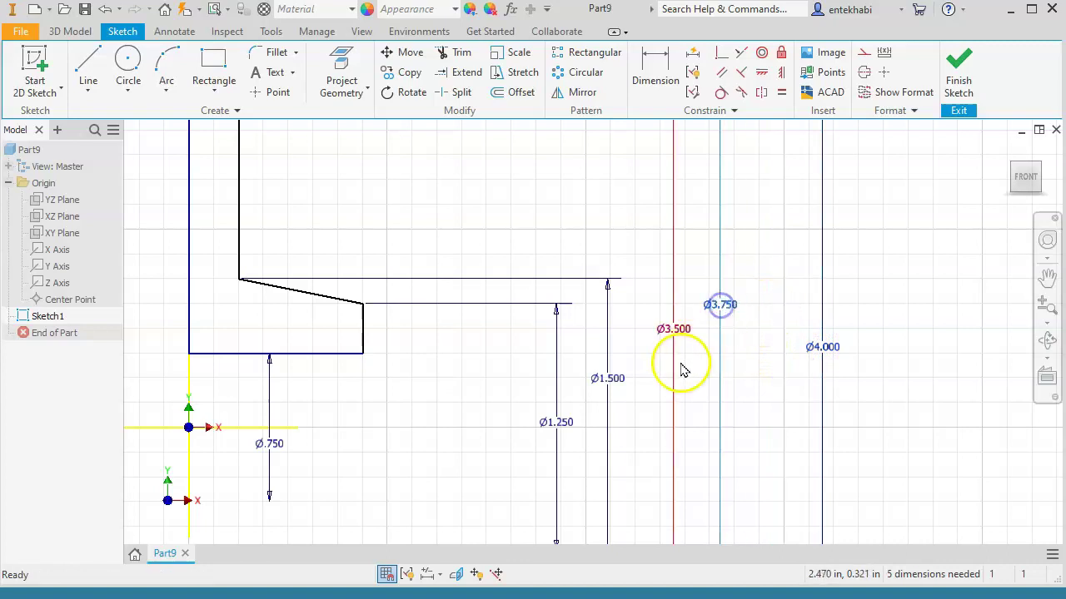
Step: Add a horizontal dimension of 0.5 in to the profile's top edge
scroll(678, 373, down, 3)
scroll(679, 373, up, 3)
mouse_move(479, 383)
middle_down()
mouse_move(580, 482)
mouse_move(577, 452)
mouse_move(599, 455)
middle_up()
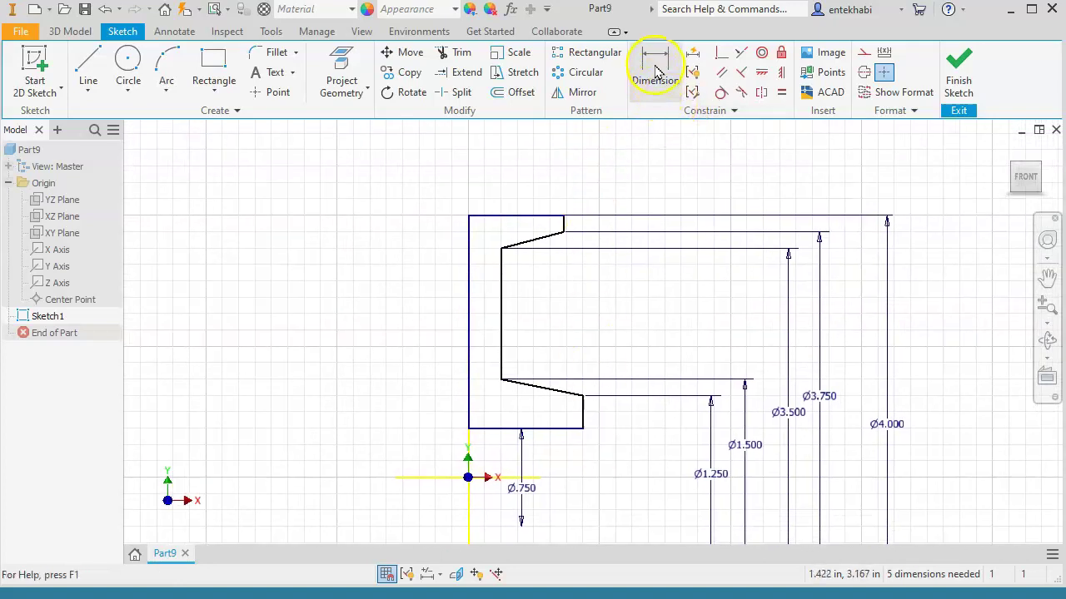
click(650, 76)
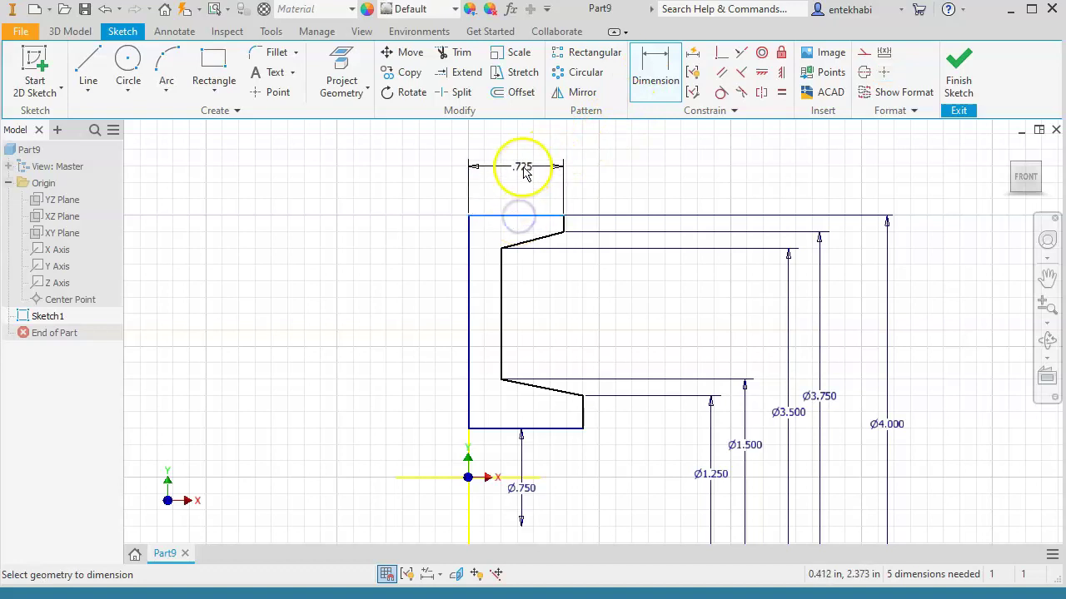
click(521, 168)
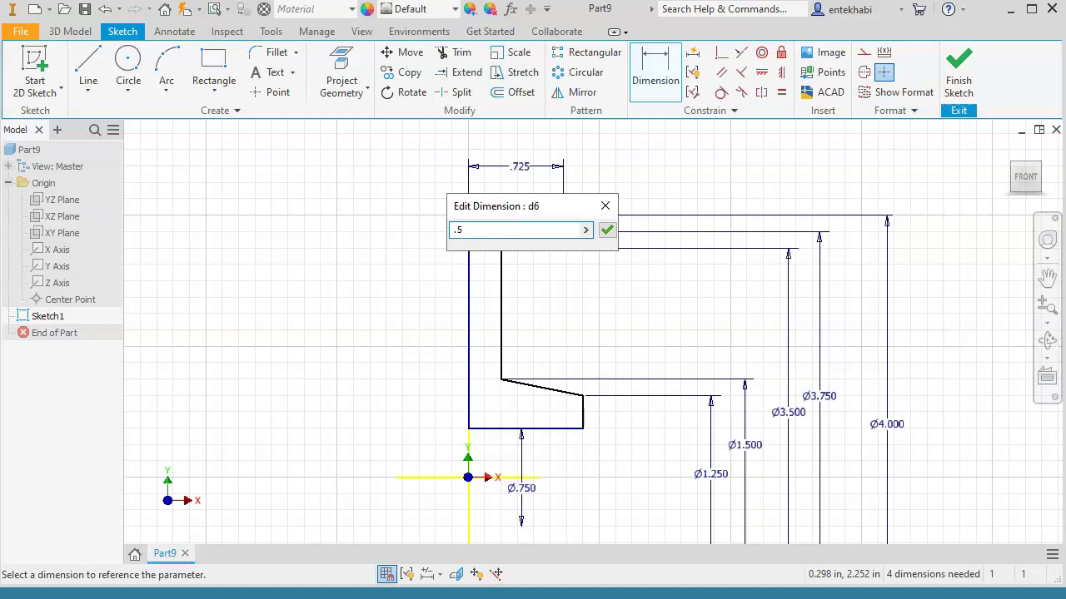
click(606, 230)
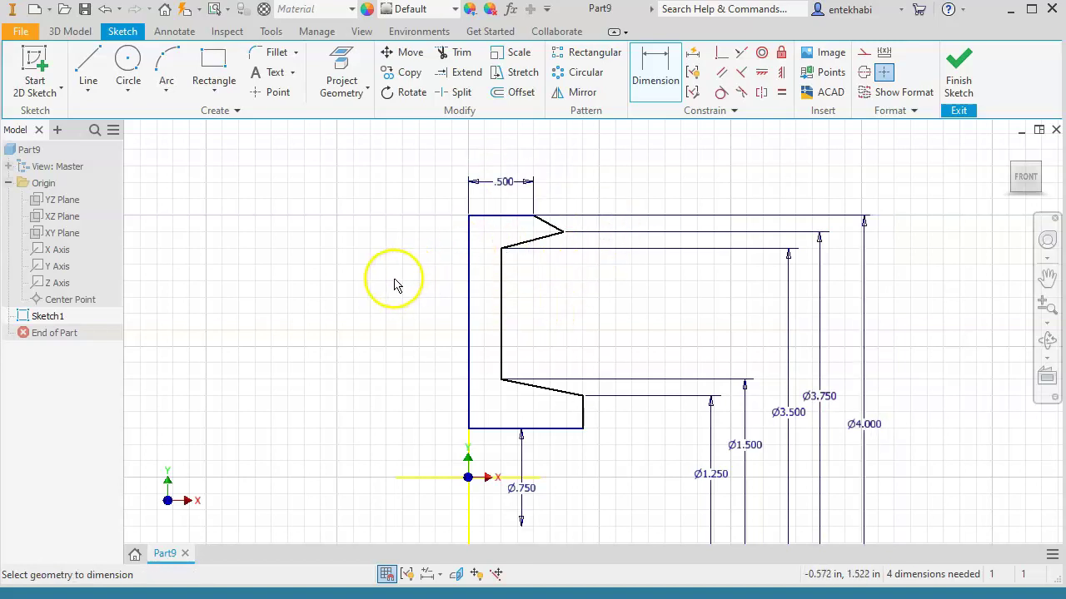
key(Escape)
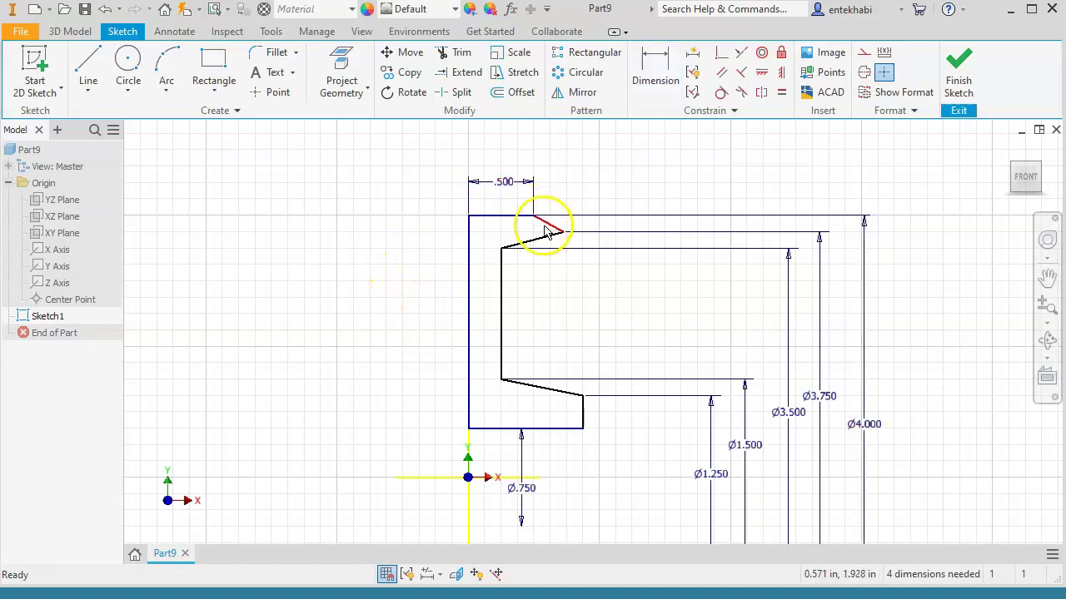
Step: Apply a vertical constraint to the short slanted line at the outer end of the profile's top edge
click(545, 237)
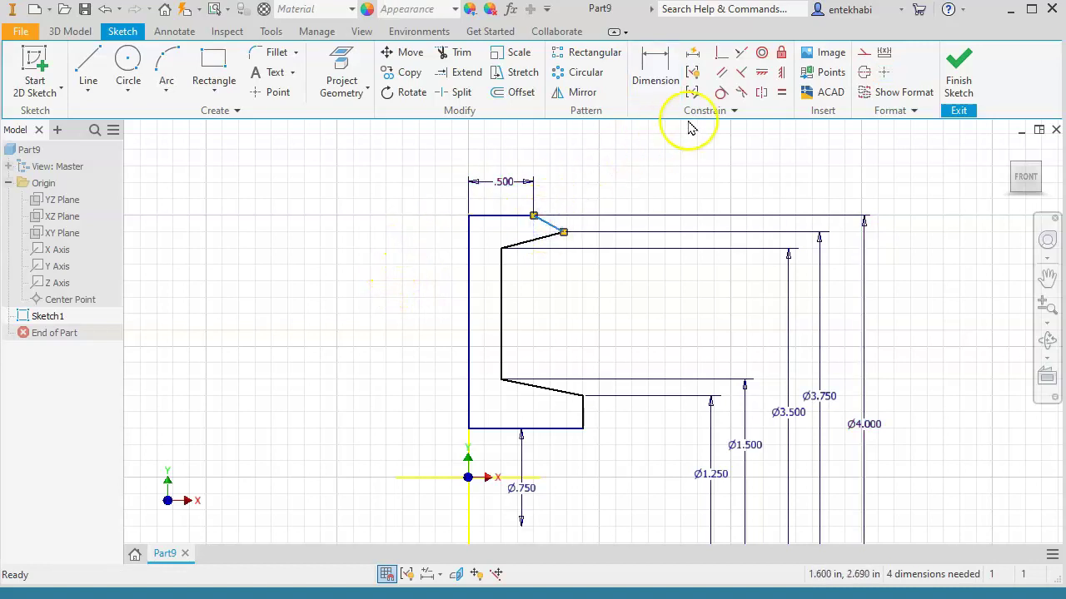
click(781, 76)
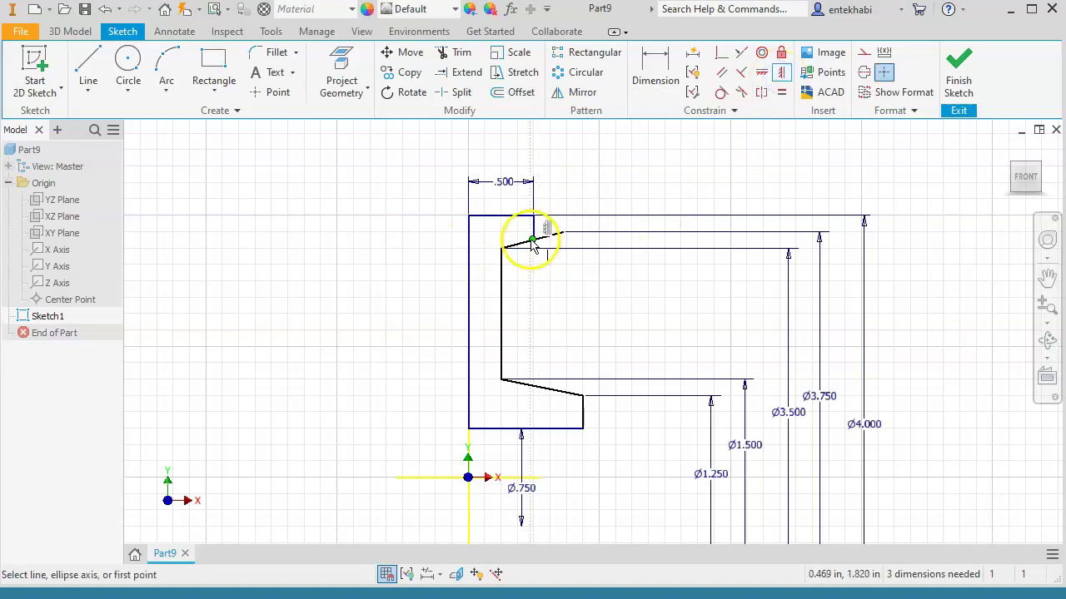
scroll(527, 238, up, 2)
scroll(553, 302, down, 2)
key(Escape)
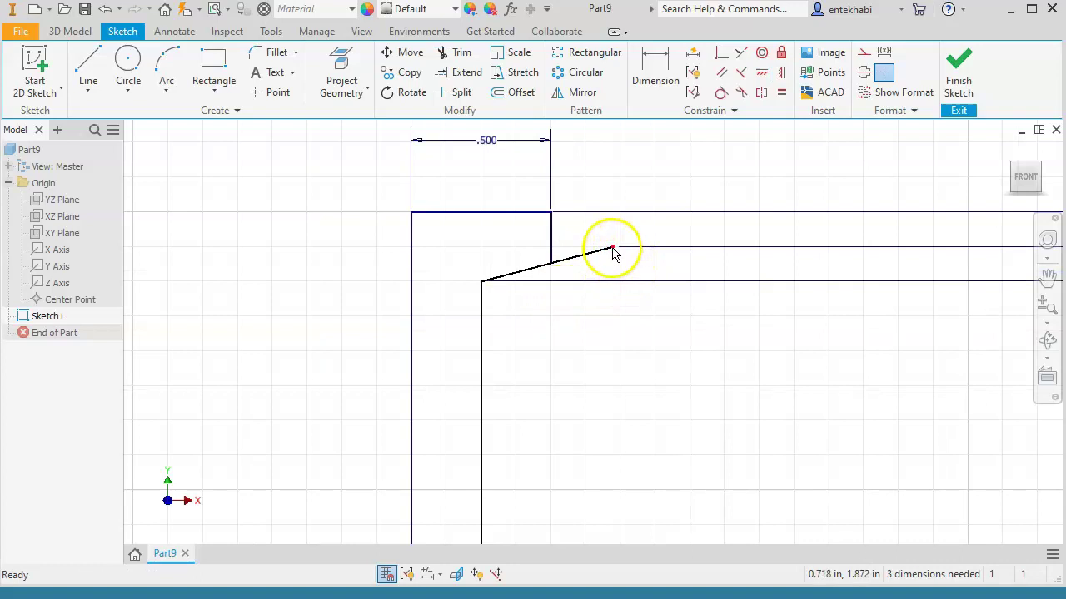
Step: Move the outer end of the upper slope onto the lower end of the short vertical line to close the corner
drag(612, 248, 596, 250)
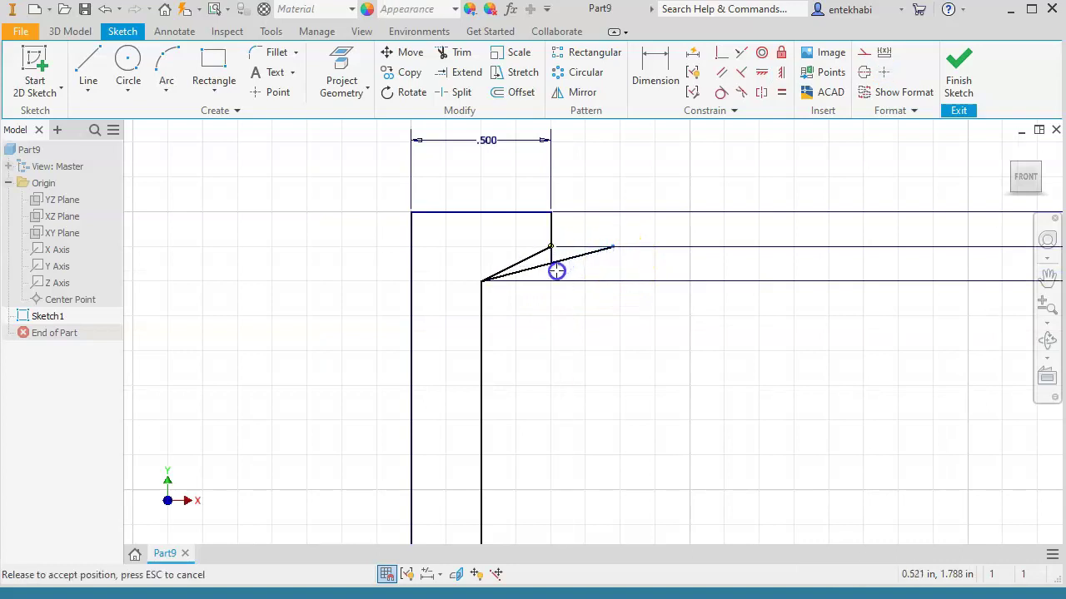
drag(558, 263, 563, 290)
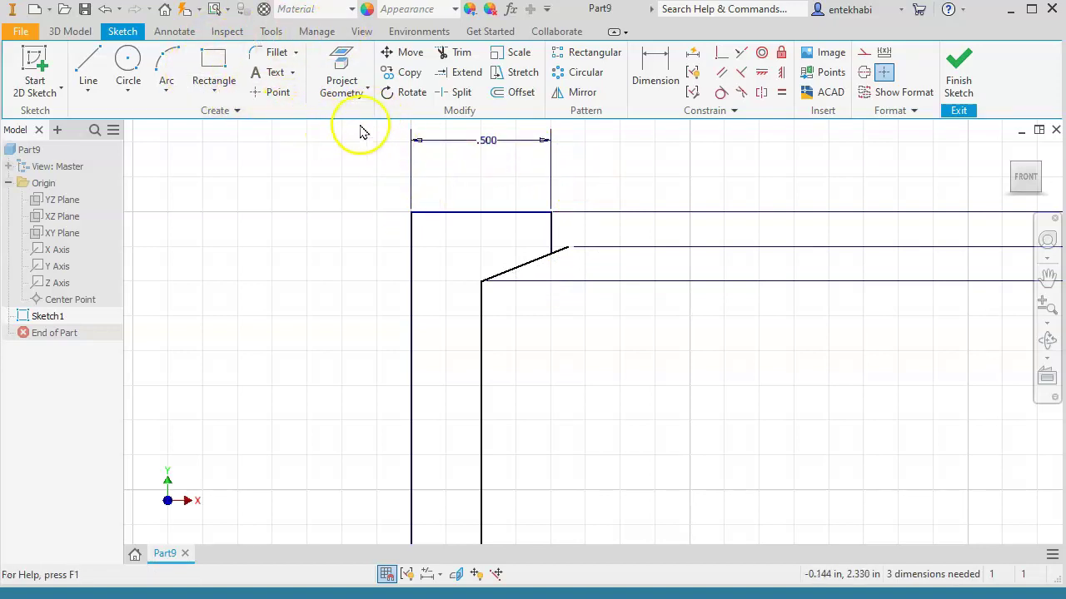
click(456, 52)
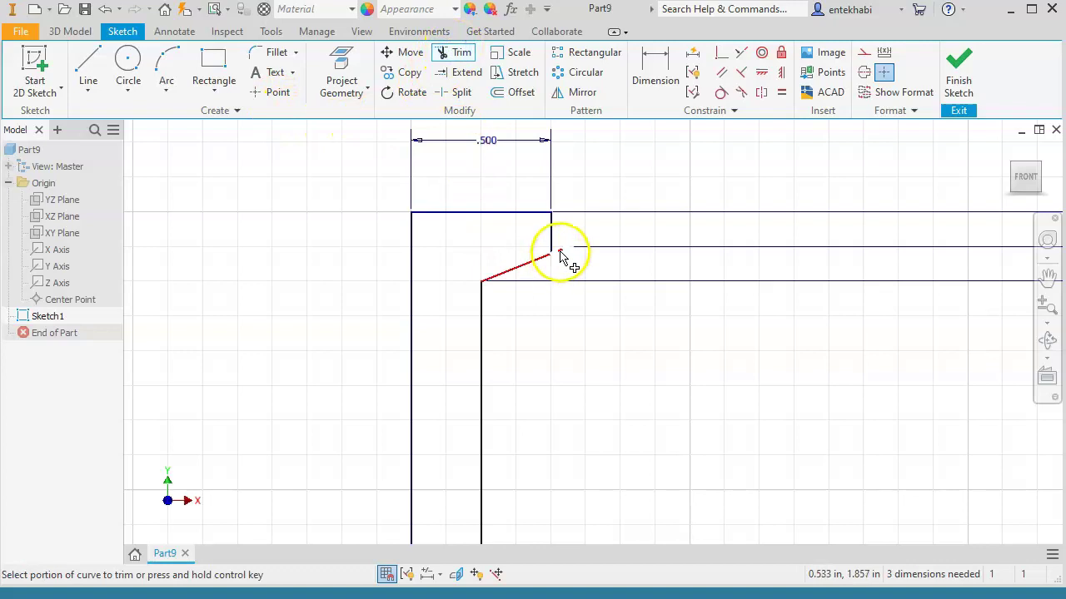
key(Escape)
scroll(537, 309, up, 3)
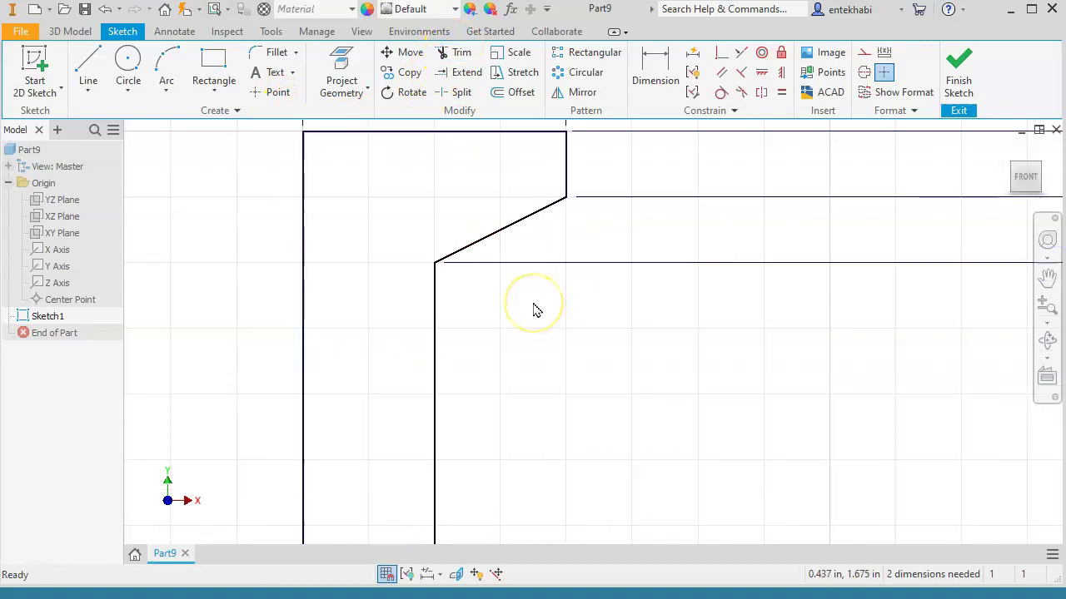
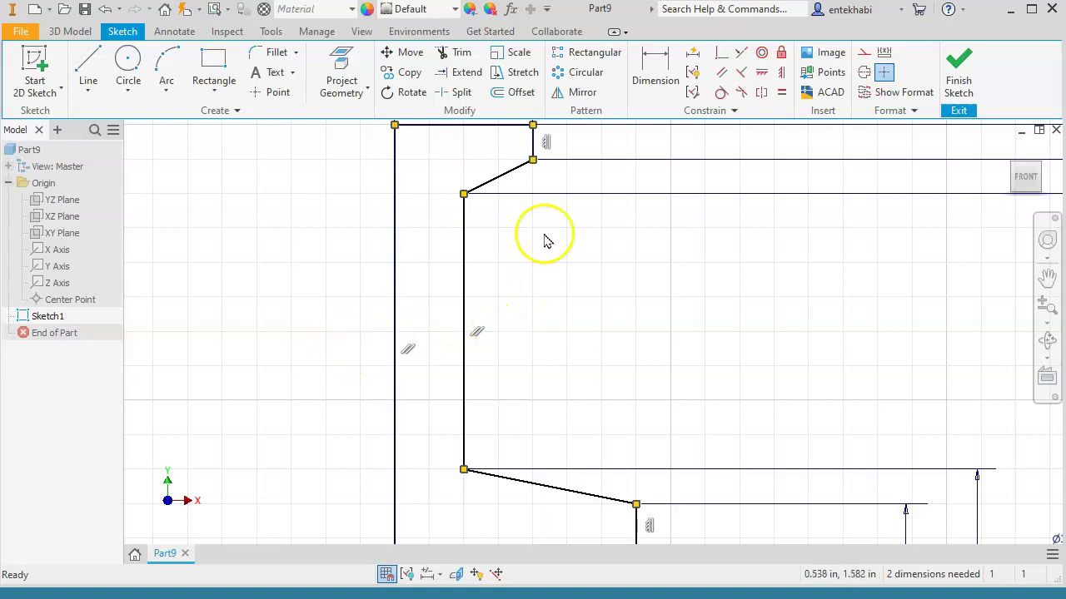
Step: Add a horizontal dimension of 0.125 in between the profile's two long vertical lines
scroll(441, 304, down, 3)
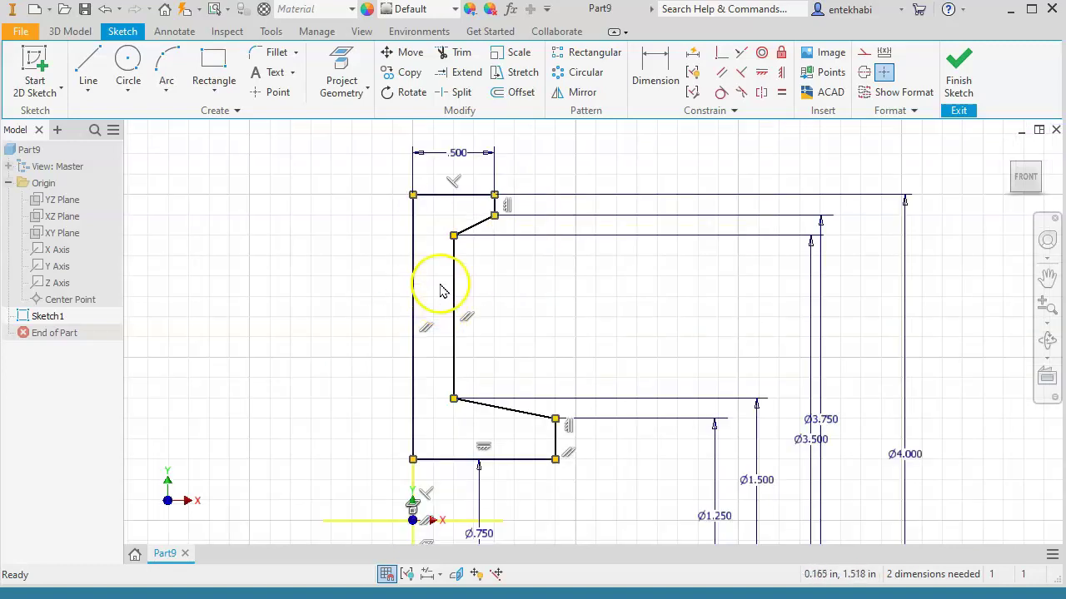
mouse_move(491, 491)
middle_down()
mouse_move(491, 430)
mouse_move(507, 409)
mouse_move(511, 454)
middle_up()
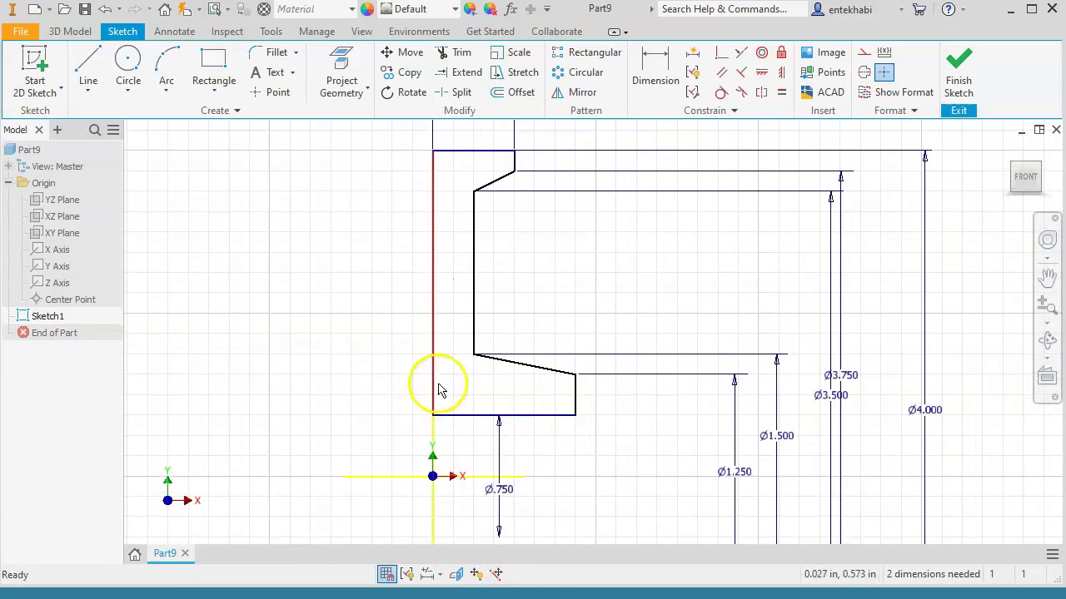
middle_drag(463, 266, 495, 366)
scroll(484, 312, up, 2)
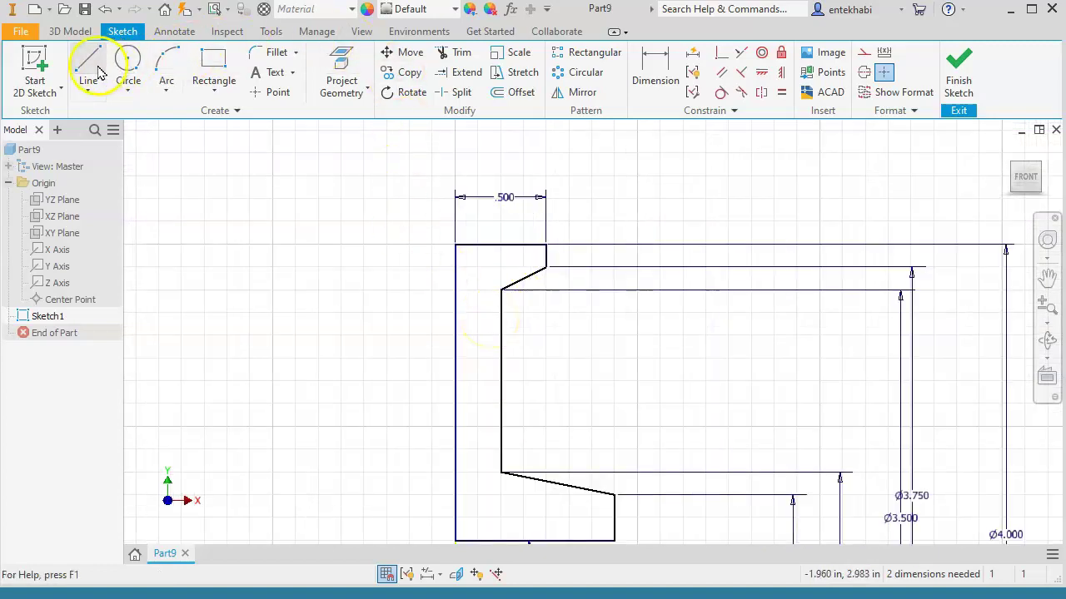
click(656, 68)
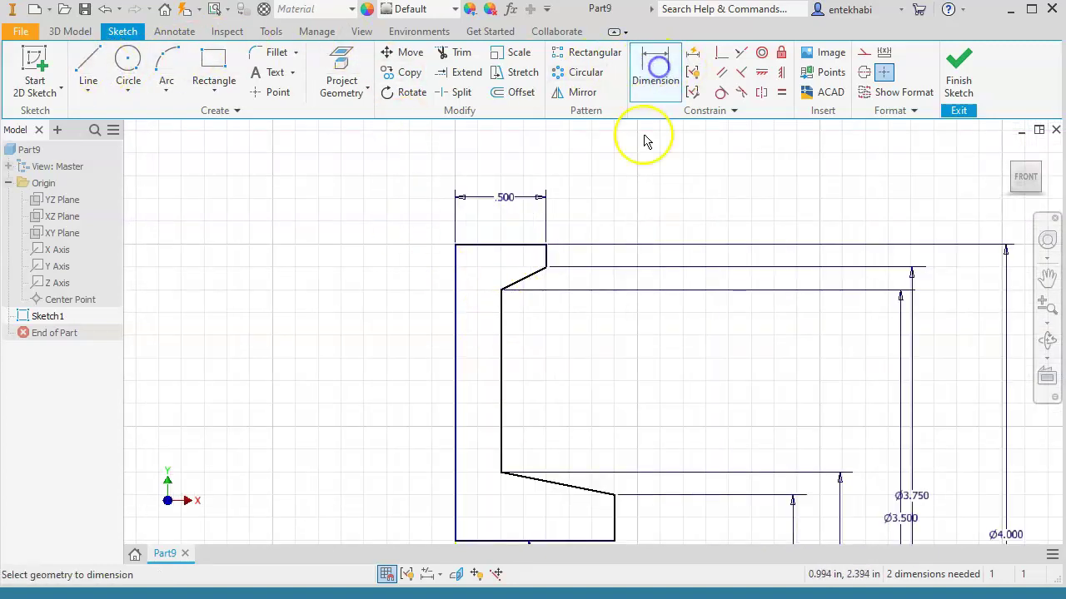
click(503, 388)
click(456, 388)
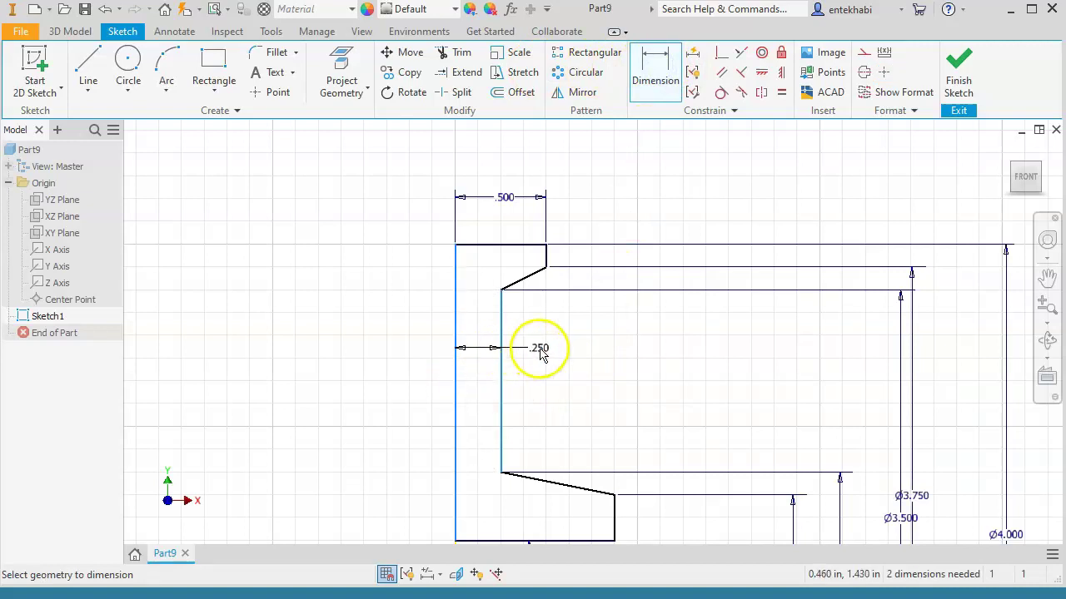
click(546, 347)
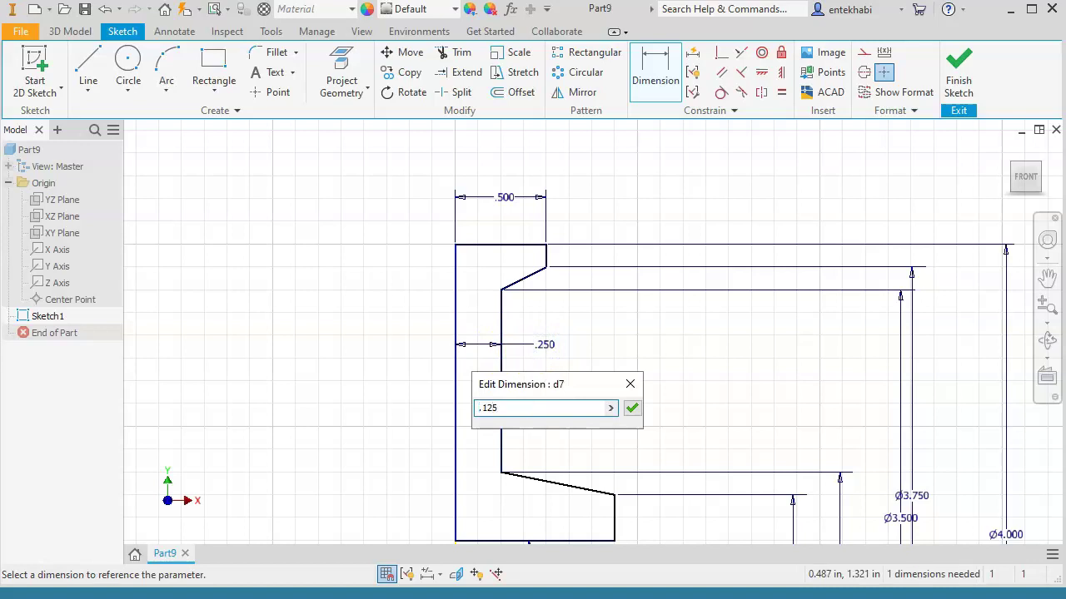
click(632, 407)
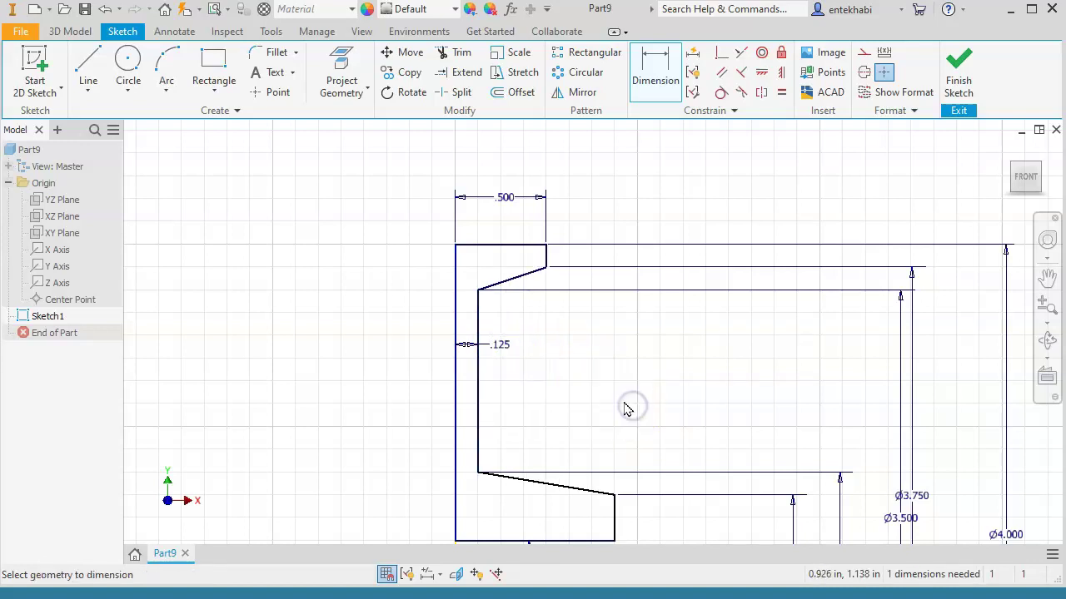
Step: Display the sketch constraints and examine the profile for the geometry that still needs a dimension, then hide them
scroll(582, 414, up, 2)
scroll(540, 419, down, 2)
mouse_move(536, 418)
middle_down()
mouse_move(471, 209)
mouse_move(485, 238)
middle_up()
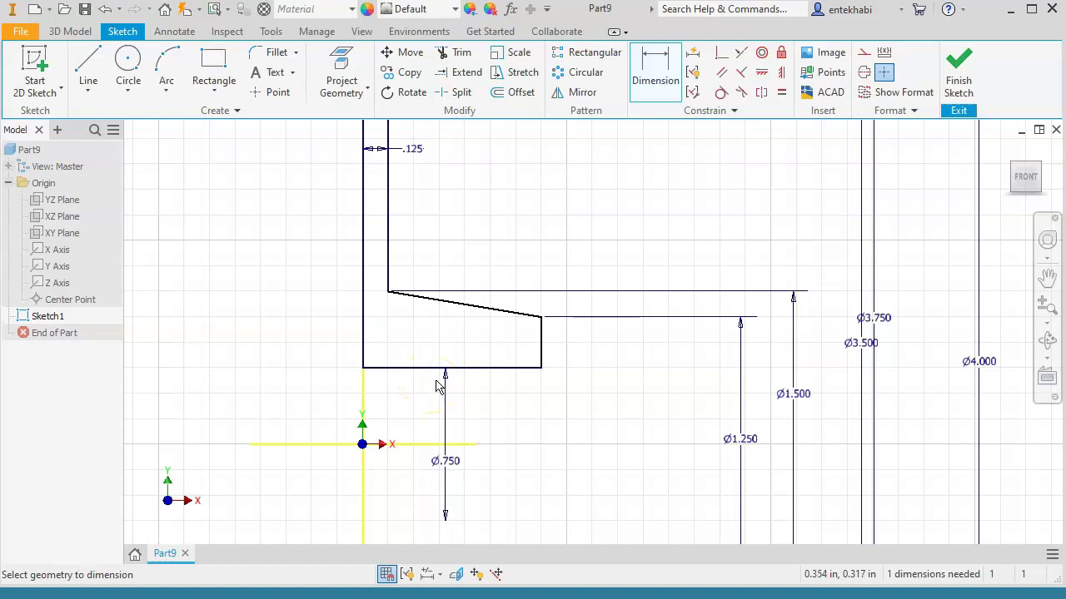
scroll(426, 391, up, 2)
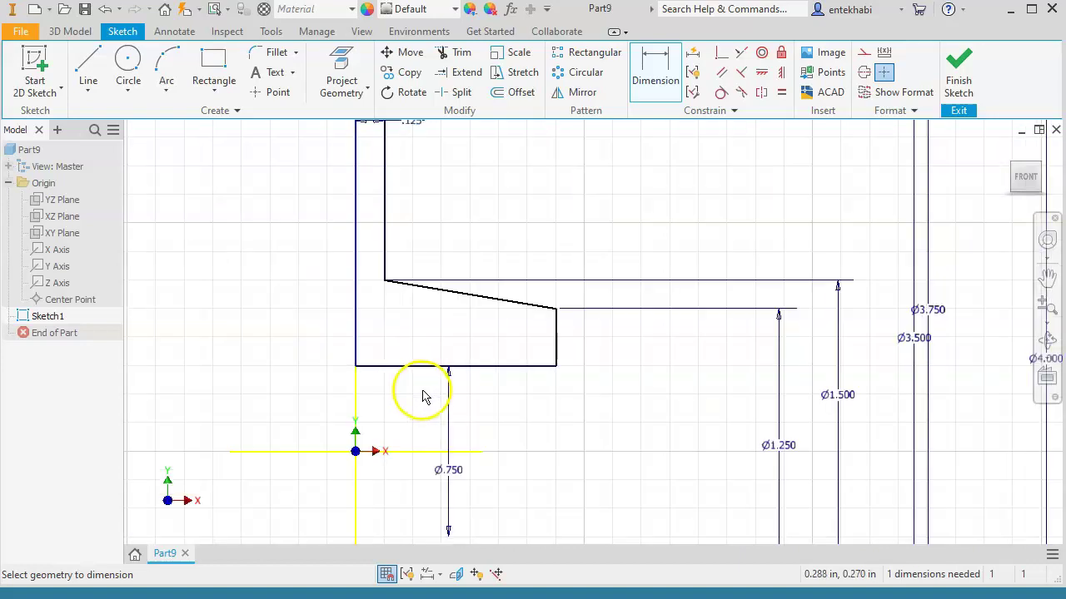
key(Escape)
middle_drag(626, 557, 633, 533)
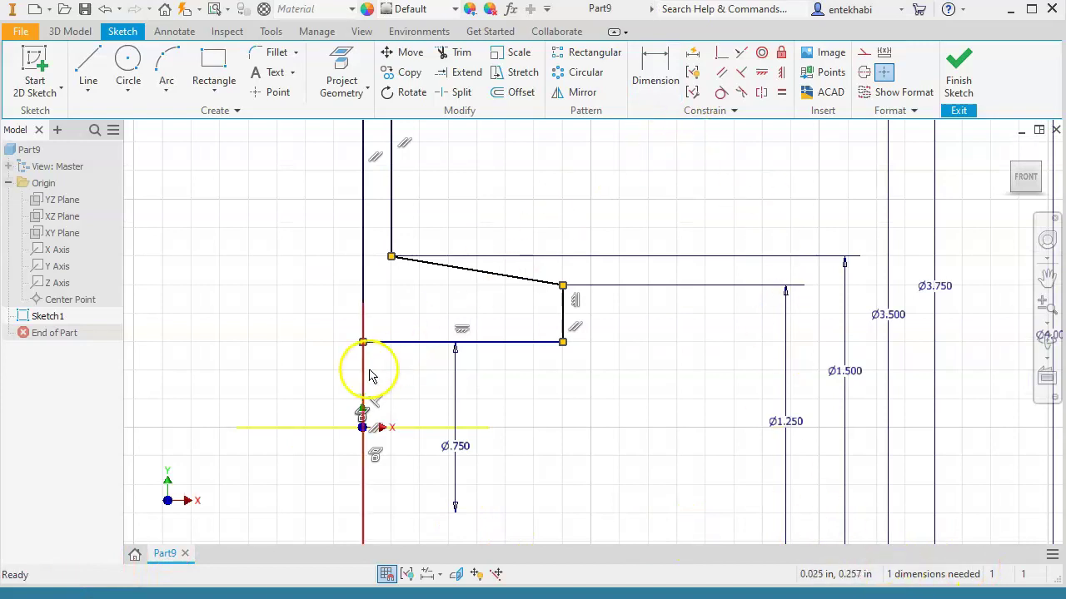
mouse_move(507, 247)
middle_down()
mouse_move(500, 475)
mouse_move(505, 352)
middle_up()
scroll(506, 346, down, 3)
scroll(550, 282, down, 2)
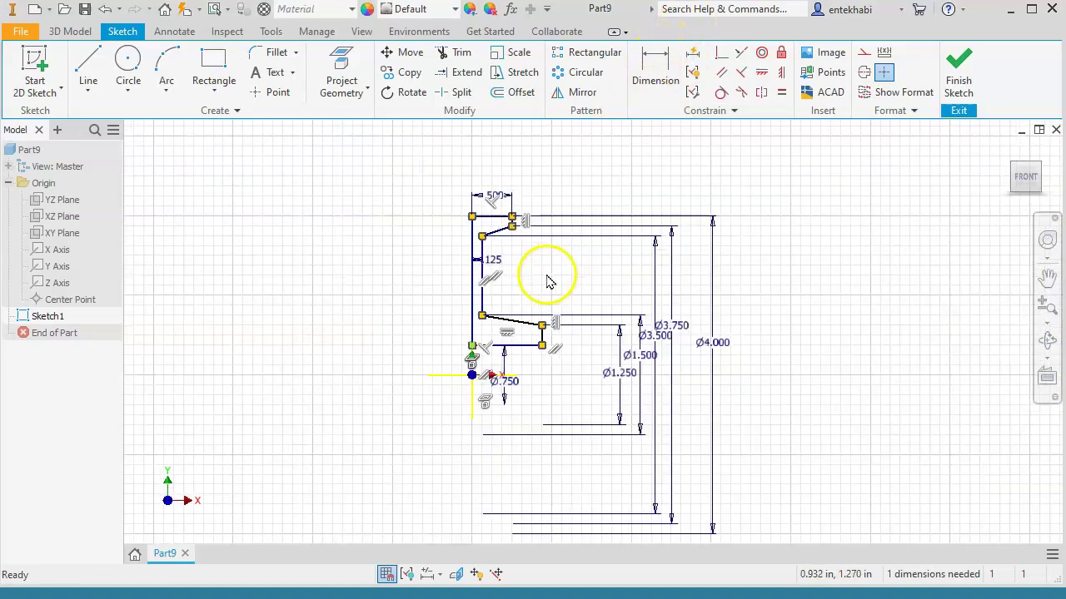
scroll(546, 286, up, 4)
mouse_move(540, 295)
middle_down()
mouse_move(521, 295)
mouse_move(540, 231)
mouse_move(610, 214)
middle_up()
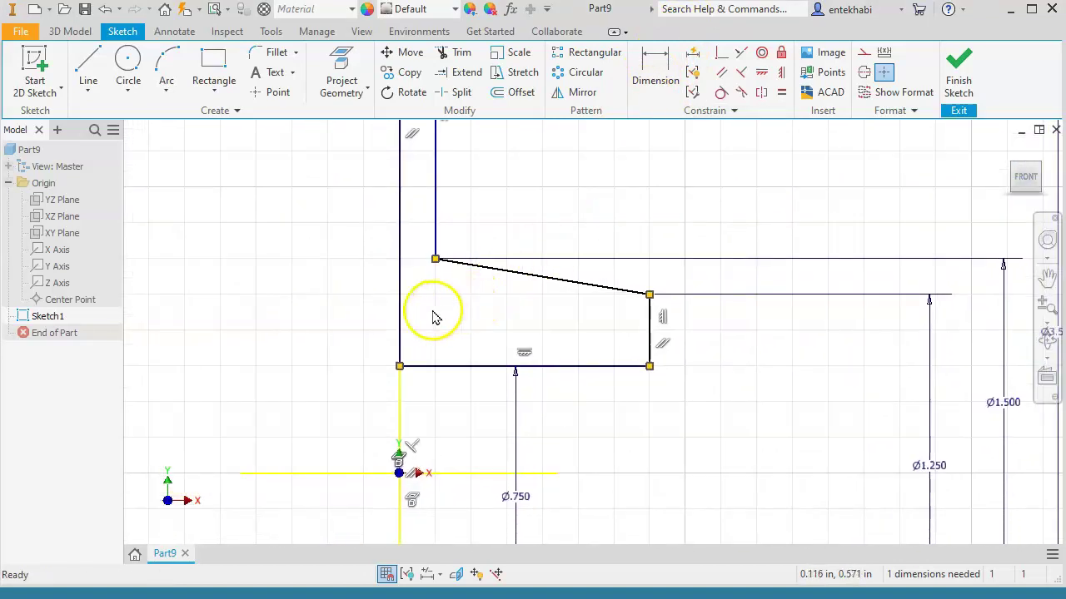
key(F9)
Step: Add a horizontal dimension of 0.75 in to the profile's bottom edge
click(651, 73)
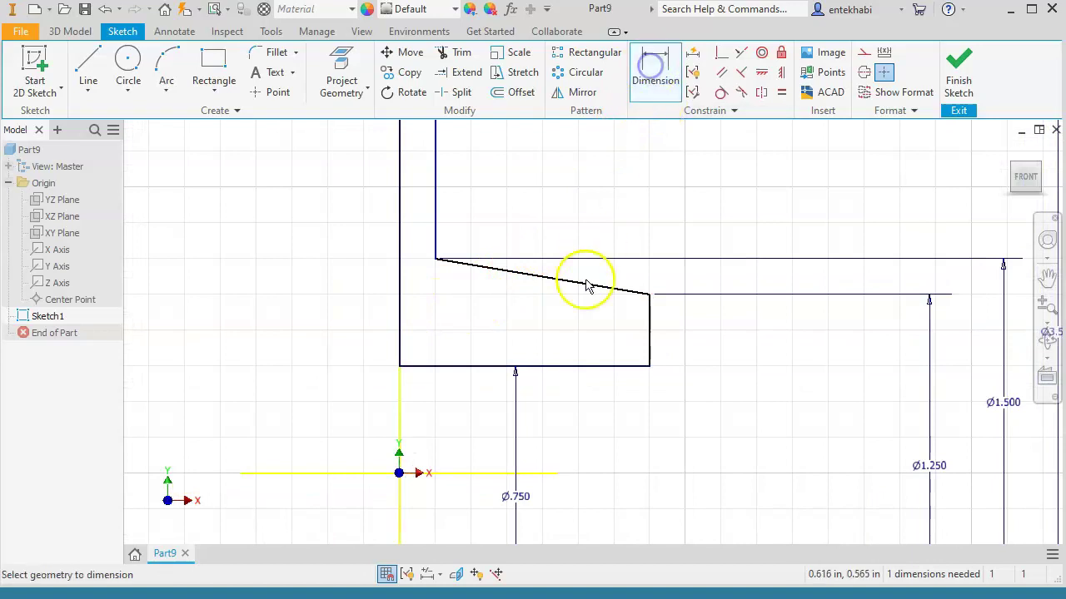
click(566, 366)
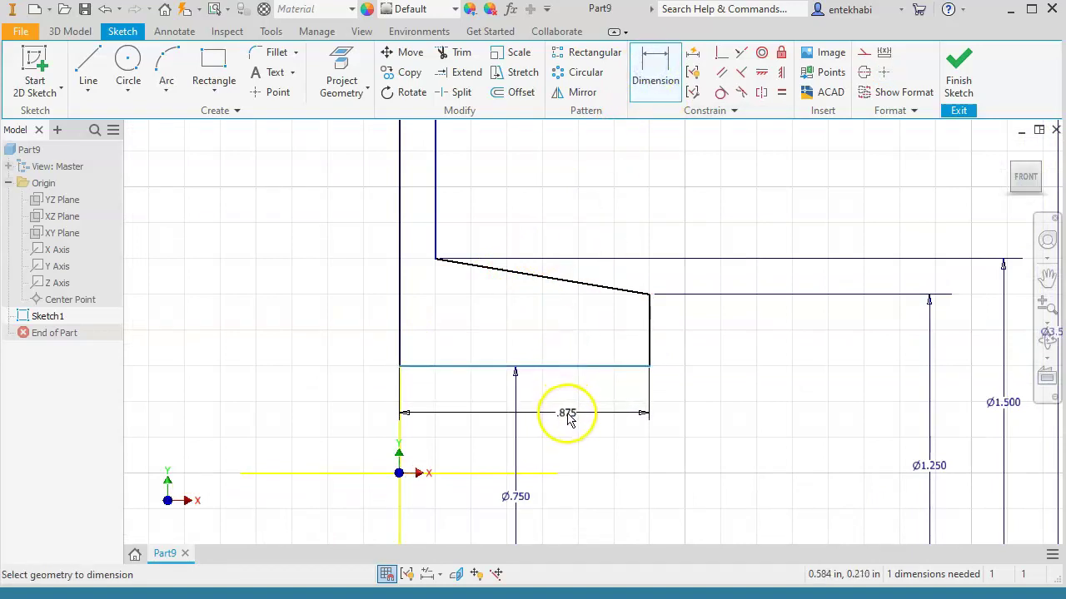
click(567, 415)
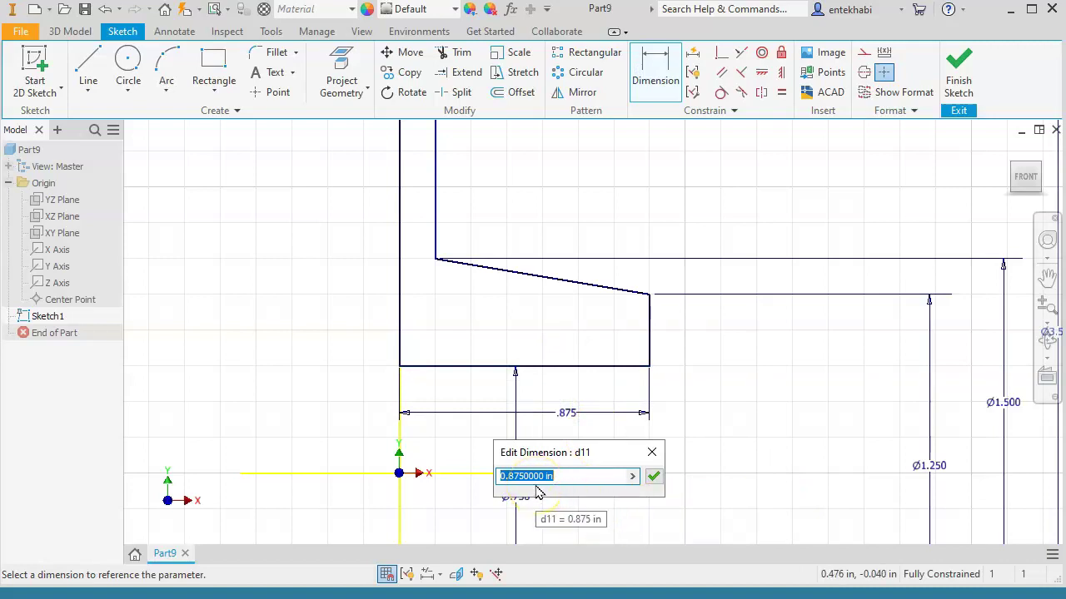
text(.75)
click(654, 476)
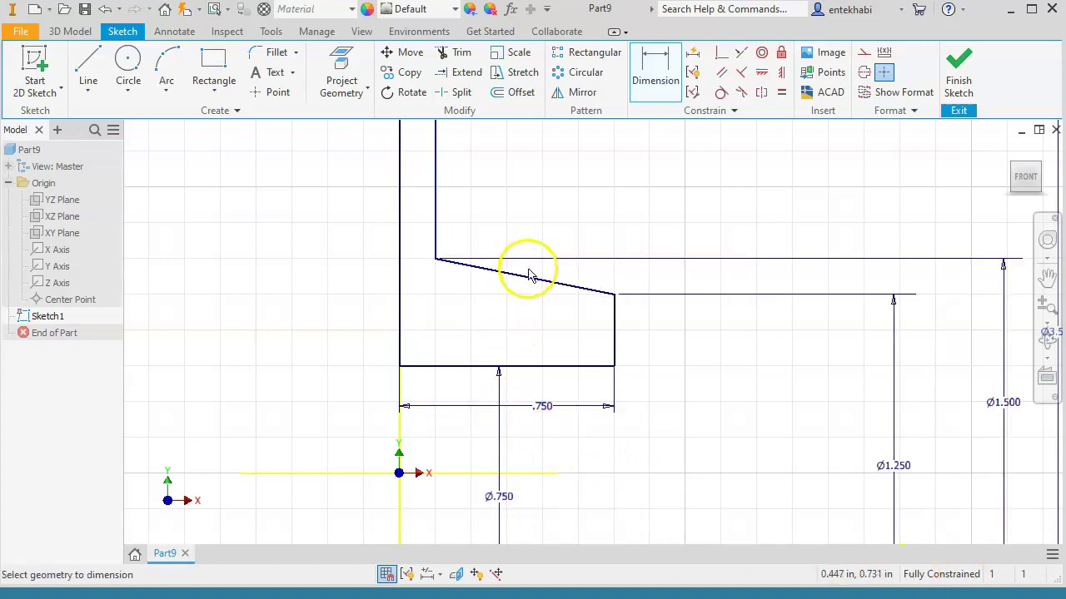
Step: Finish the sketch and revolve the closed profile a full 360 degrees about the projected X axis
middle_drag(529, 276, 475, 502)
scroll(475, 428, up, 2)
mouse_move(476, 428)
middle_down()
mouse_move(474, 309)
mouse_move(473, 330)
middle_up()
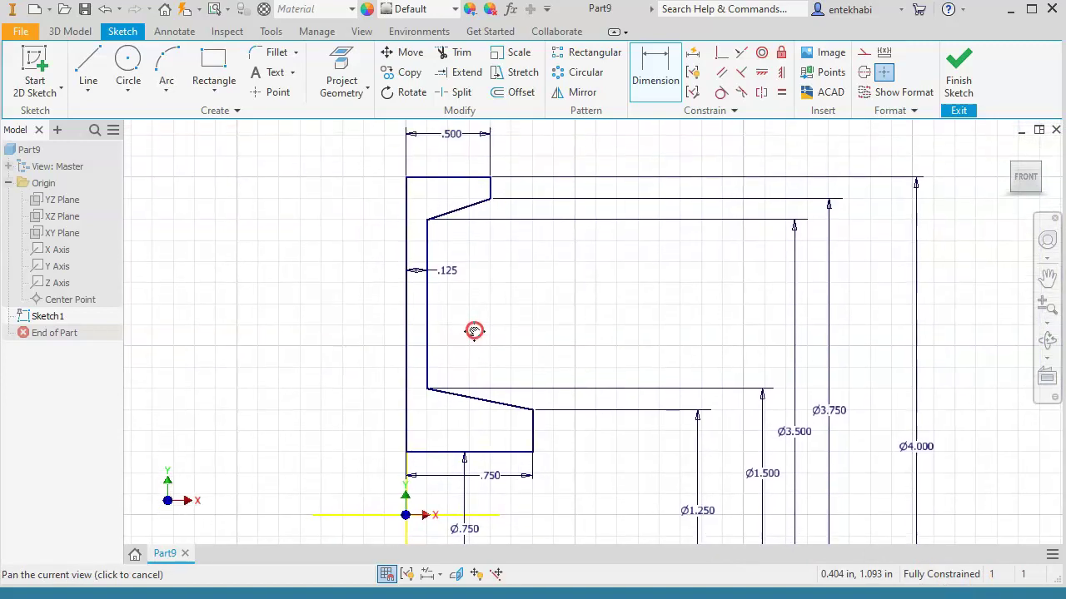
click(957, 73)
mouse_move(690, 197)
middle_down()
mouse_move(613, 416)
mouse_move(608, 410)
middle_up()
scroll(608, 410, down, 2)
middle_drag(533, 371, 471, 338)
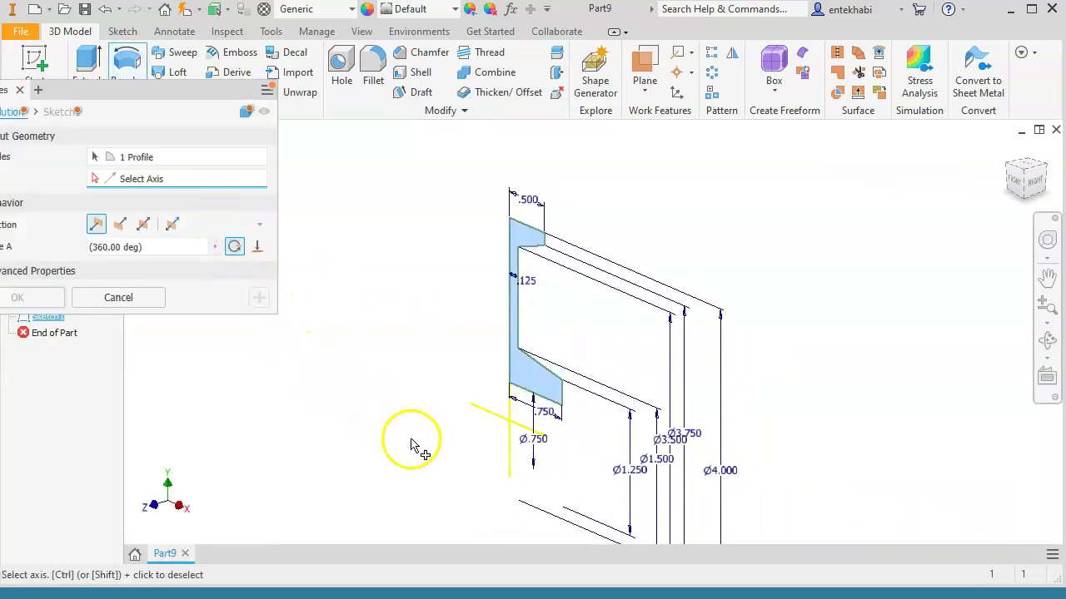
click(524, 437)
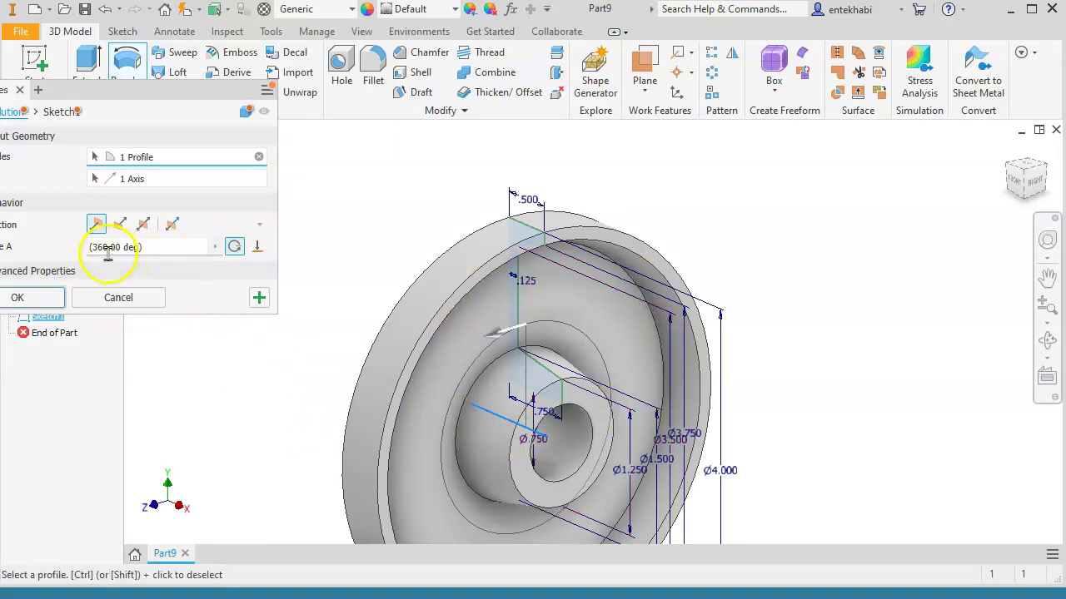
drag(93, 89, 262, 92)
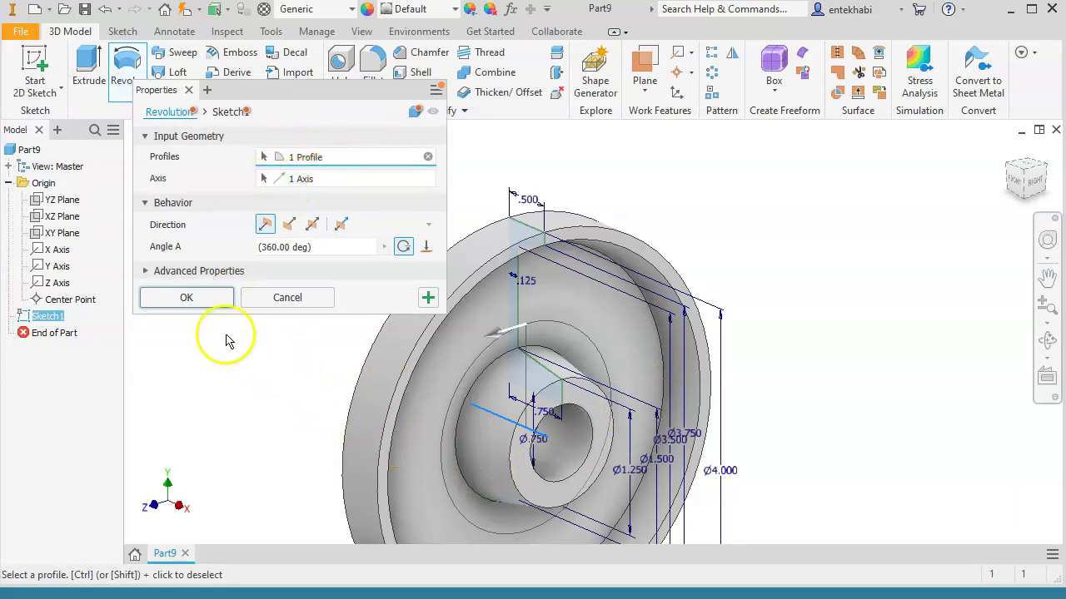
click(180, 298)
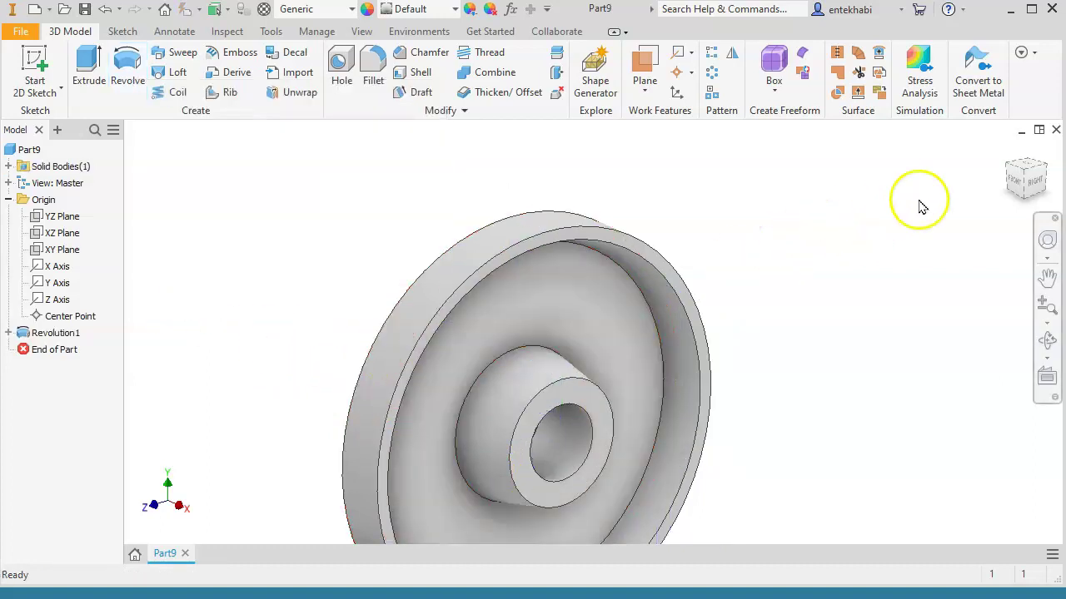
Step: Mirror the revolved feature about the YZ plane to complete the other half of the wheel
click(1047, 278)
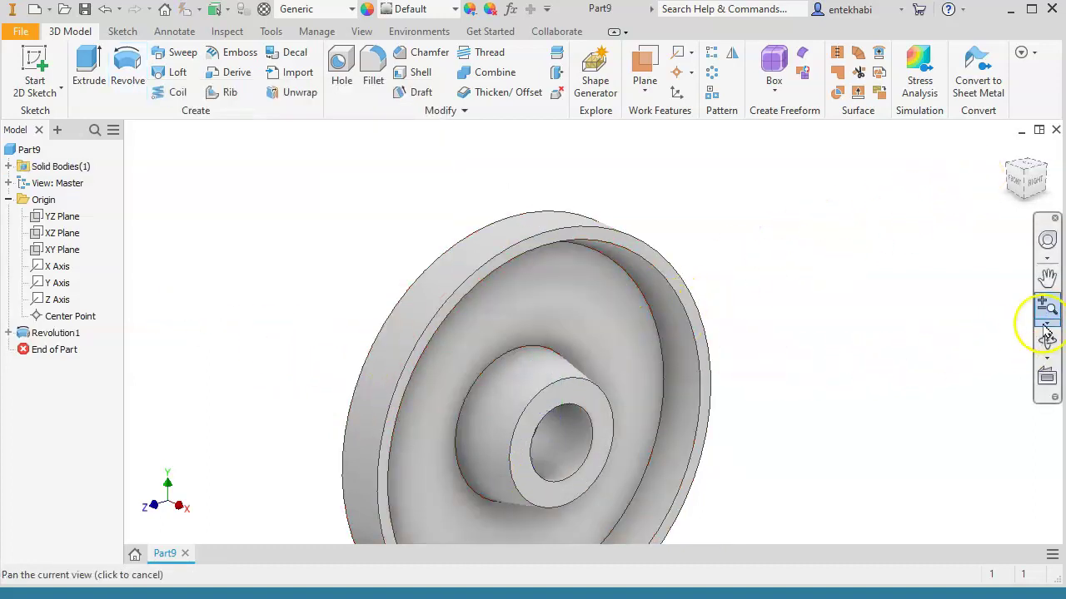
click(1046, 341)
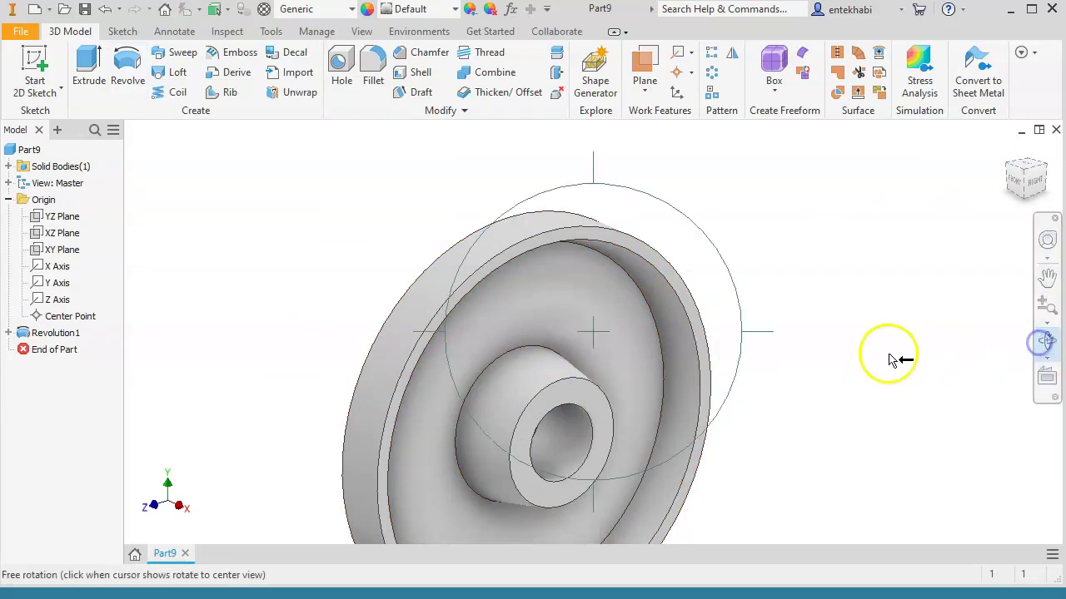
drag(672, 373, 761, 357)
click(613, 308)
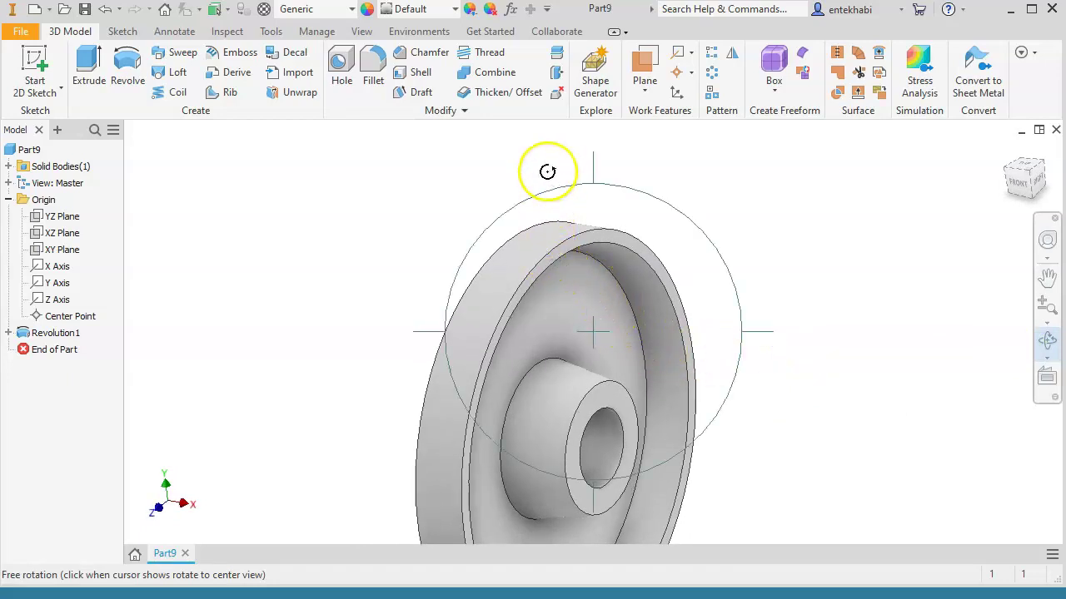
click(732, 56)
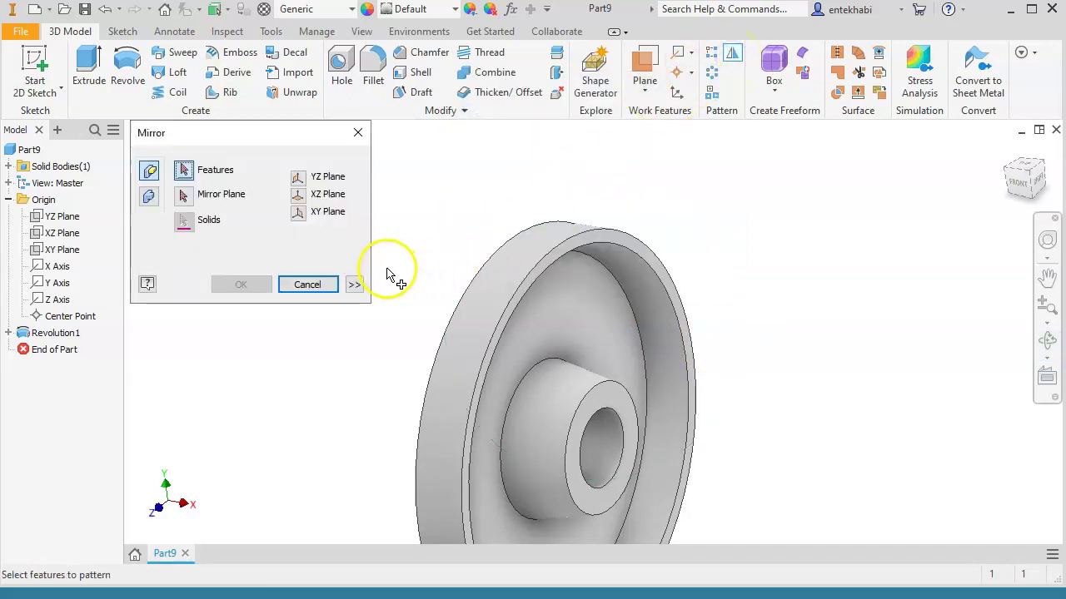
click(44, 335)
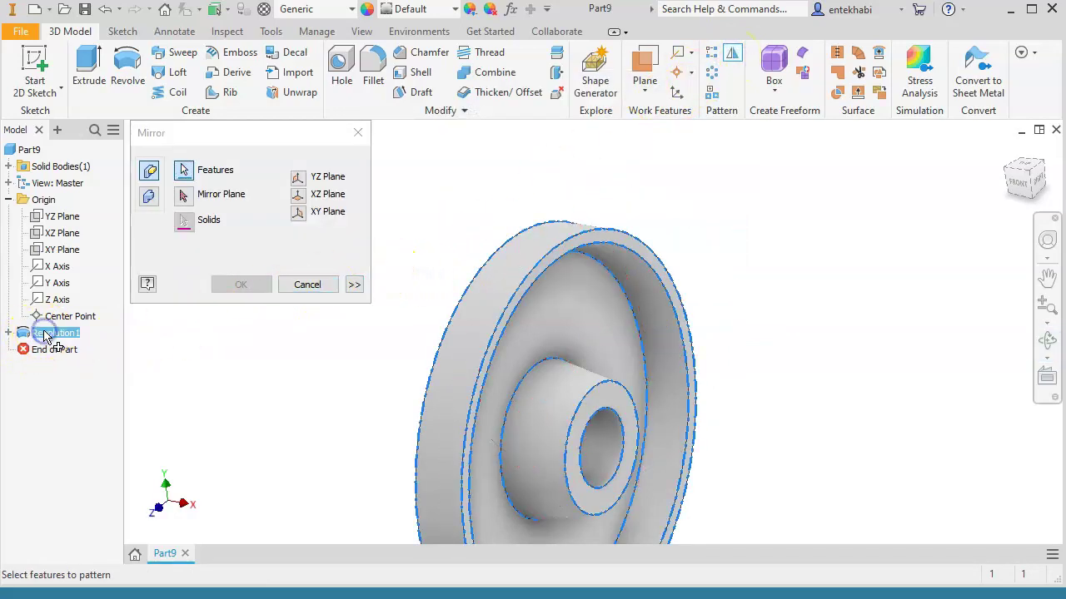
click(184, 195)
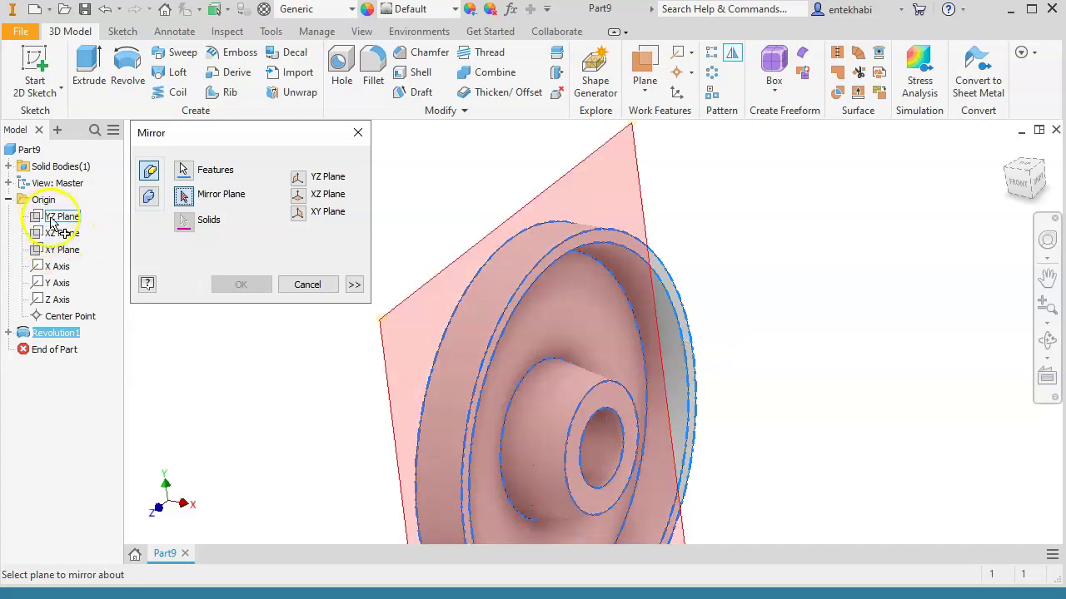
click(58, 222)
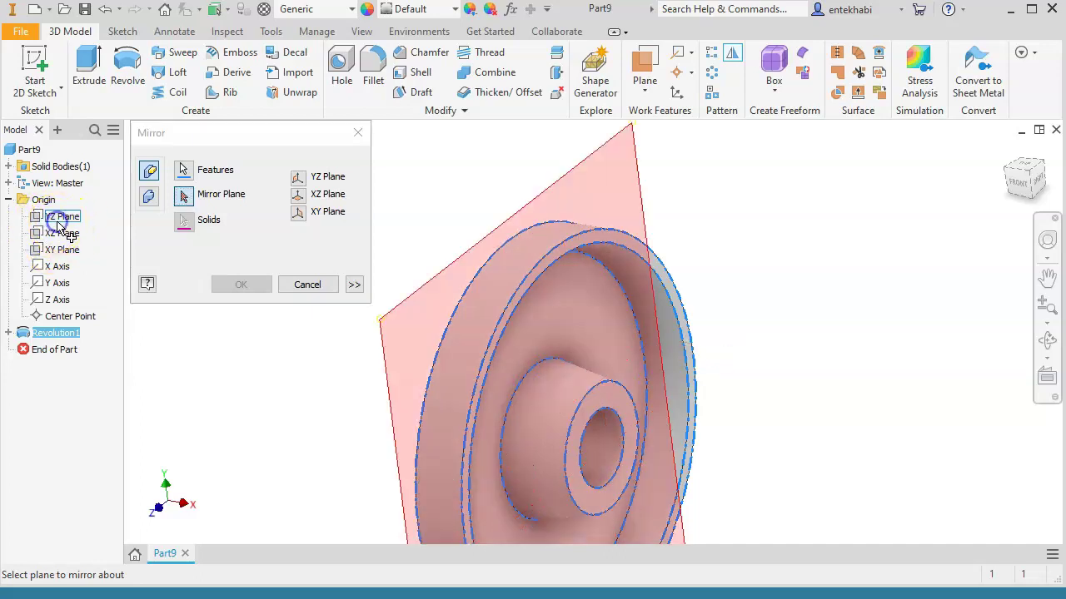
click(190, 324)
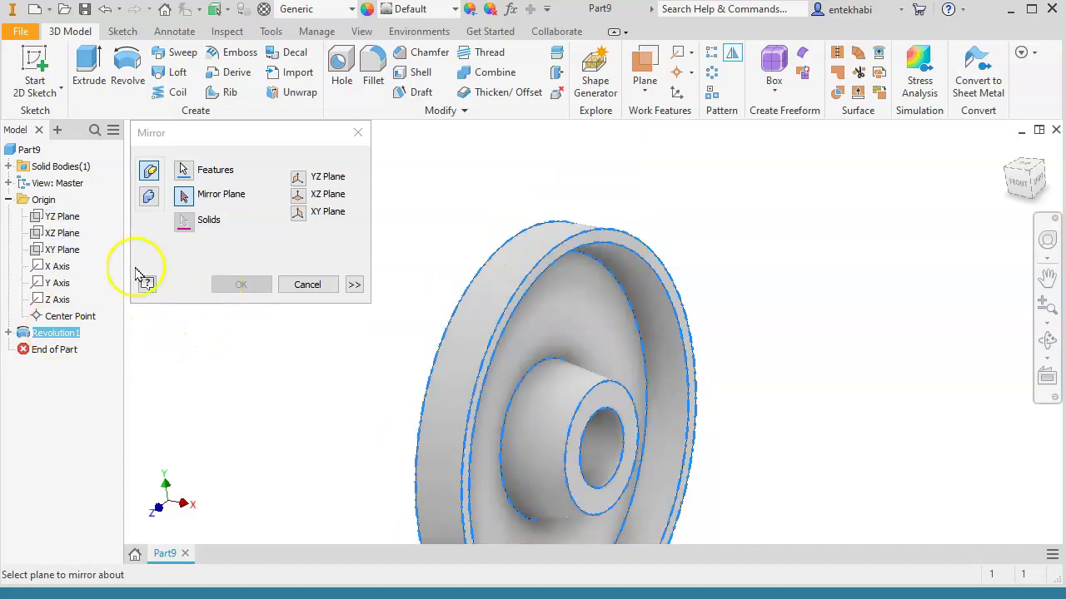
click(55, 218)
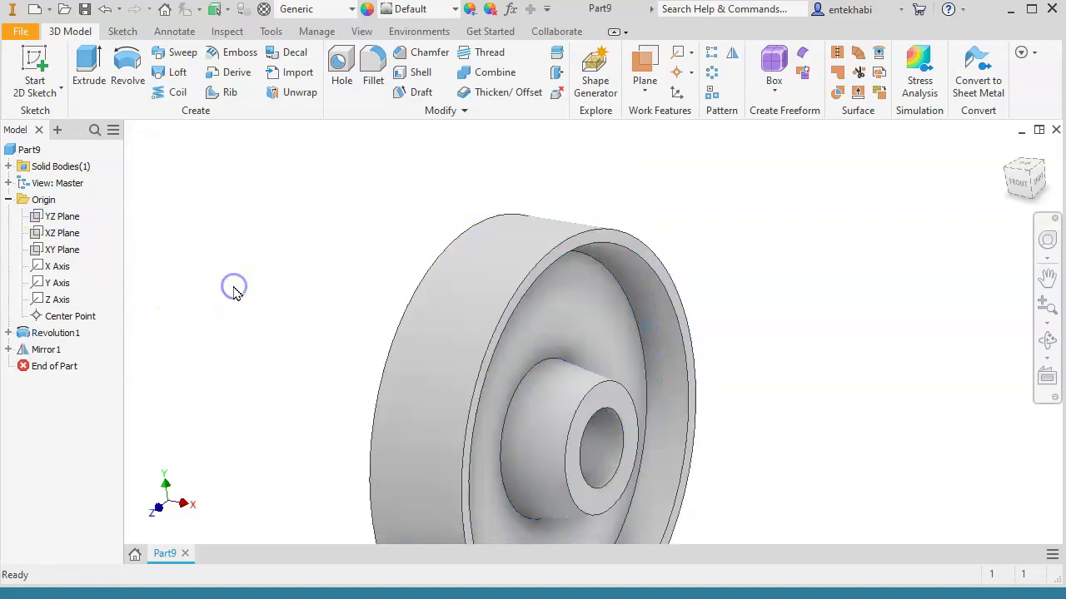
Step: Create a new sketch on the flat recessed web face between the hub and the rim
middle_drag(400, 369, 259, 292)
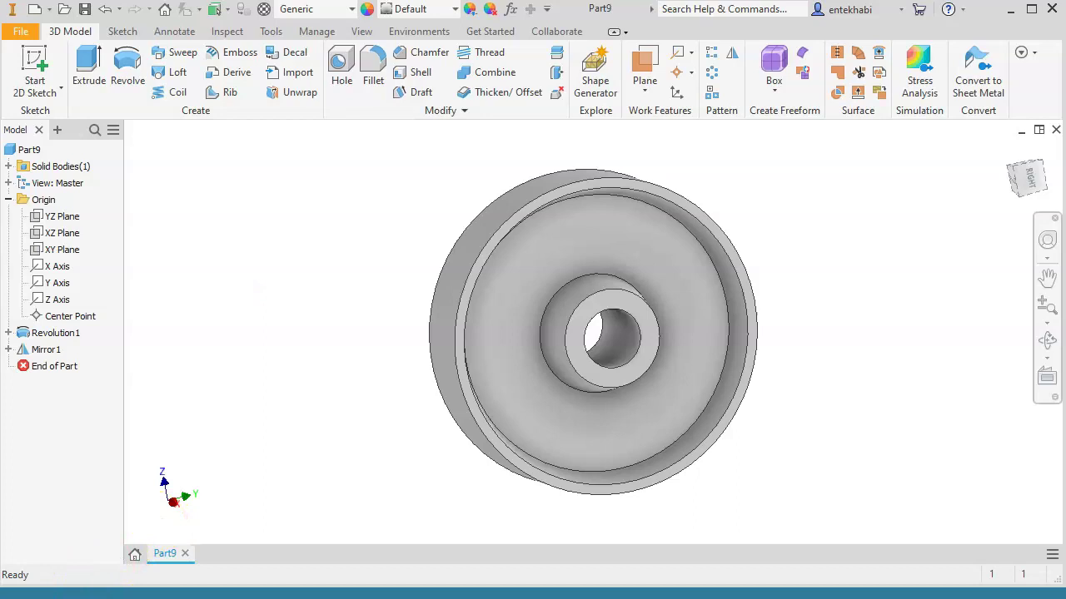
key(F6)
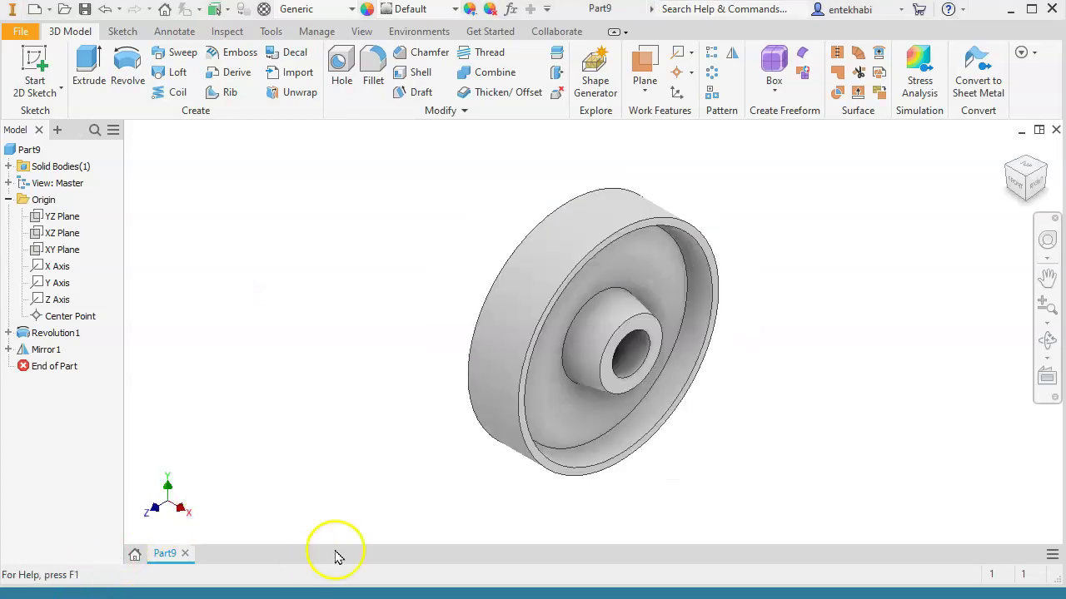
click(660, 276)
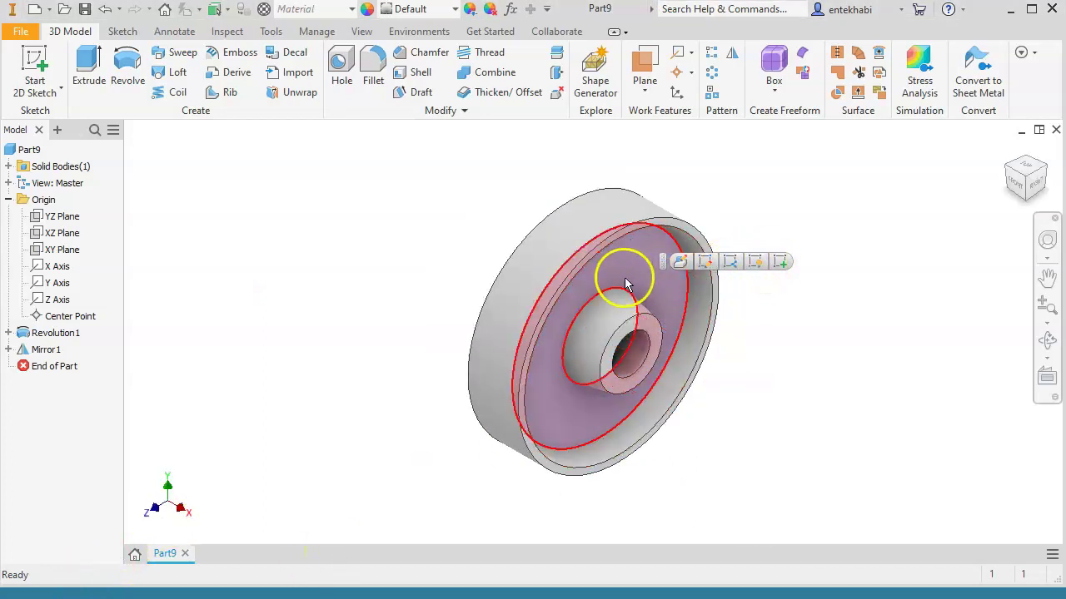
click(780, 263)
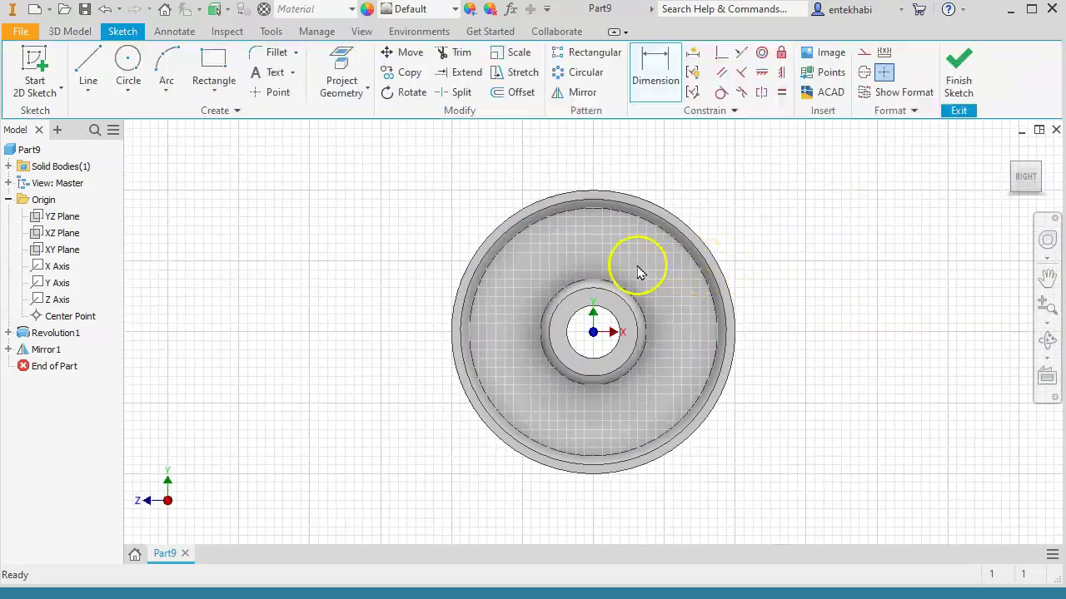
Step: Sketch a small center-point circle on the web face, centered at about X 0.688 in, Y 1.063 in
scroll(500, 386, down, 3)
scroll(498, 384, up, 4)
mouse_move(504, 374)
middle_down()
mouse_move(343, 383)
mouse_move(367, 414)
middle_up()
scroll(369, 376, up, 2)
scroll(381, 376, down, 2)
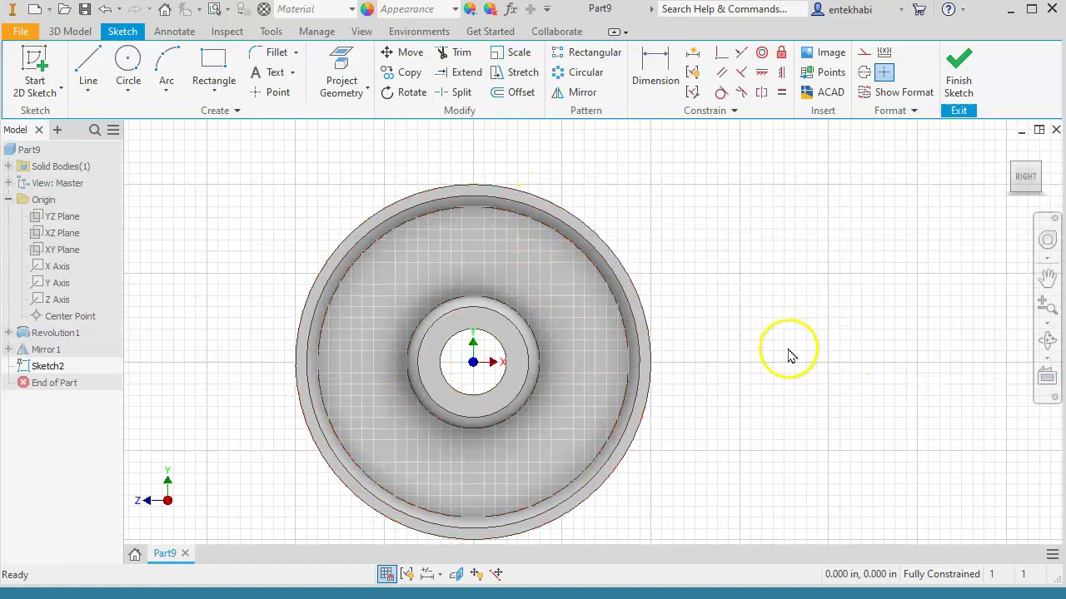
click(1044, 375)
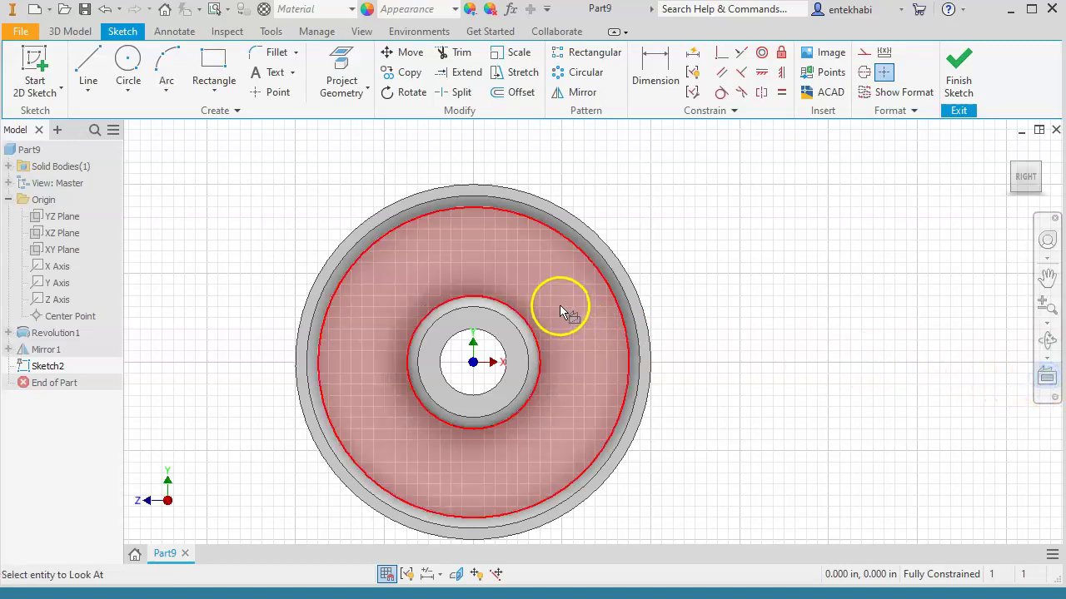
click(560, 311)
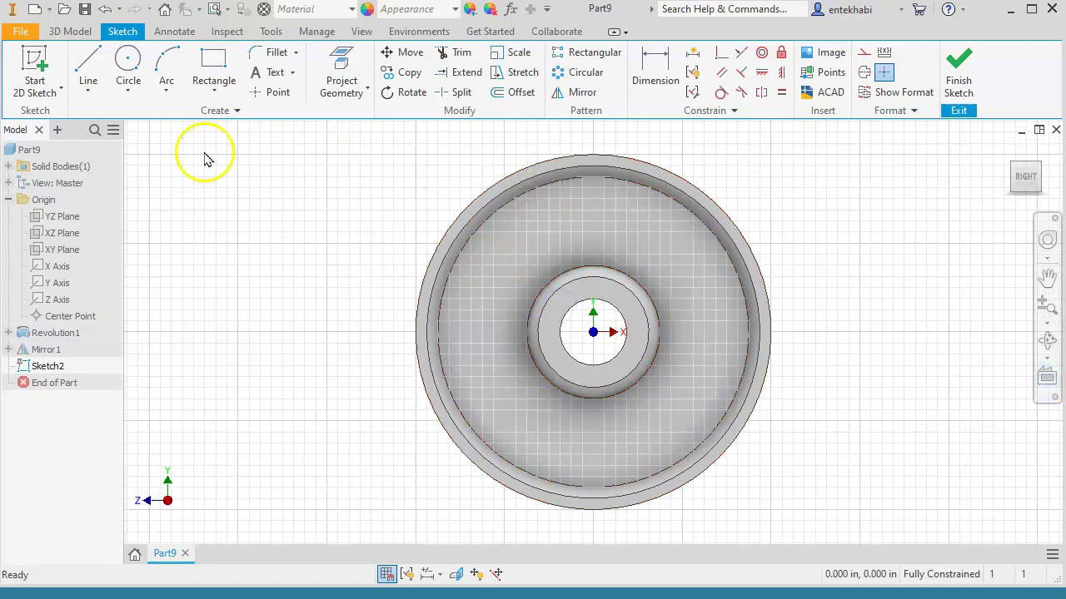
click(125, 94)
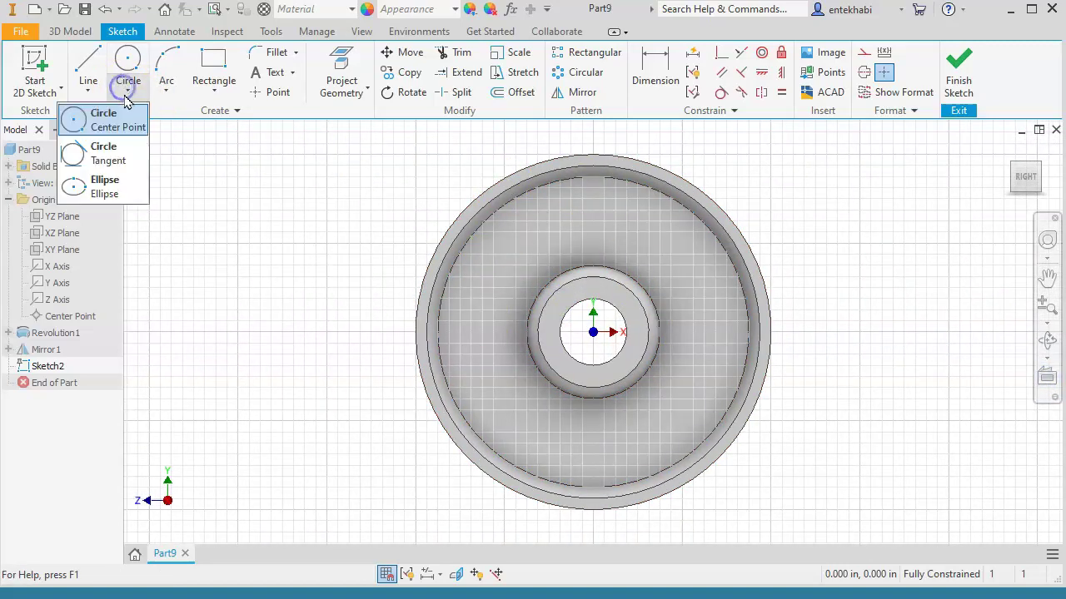
click(80, 116)
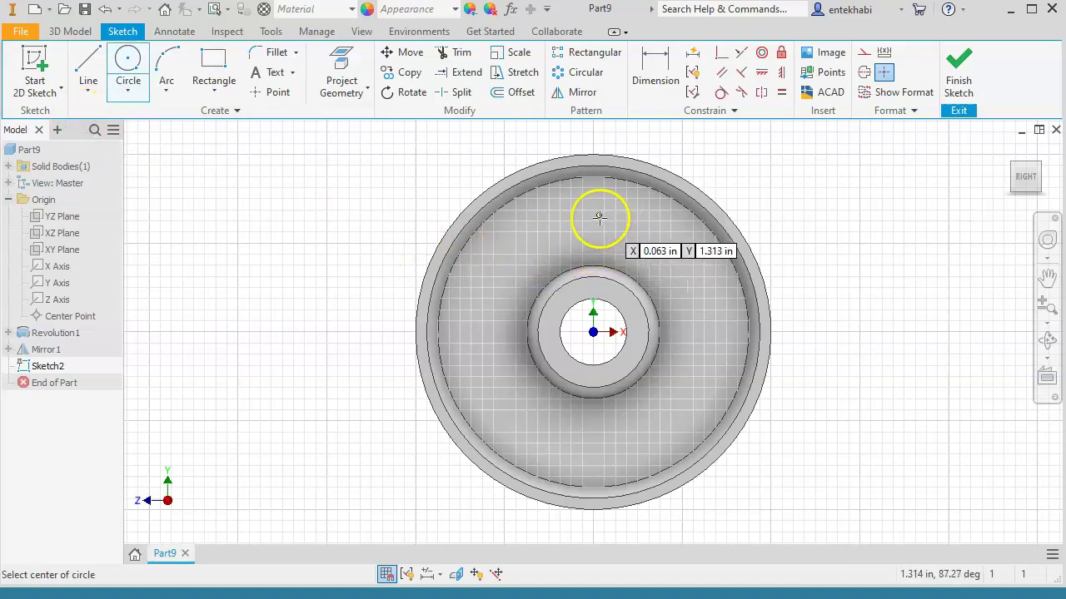
click(655, 238)
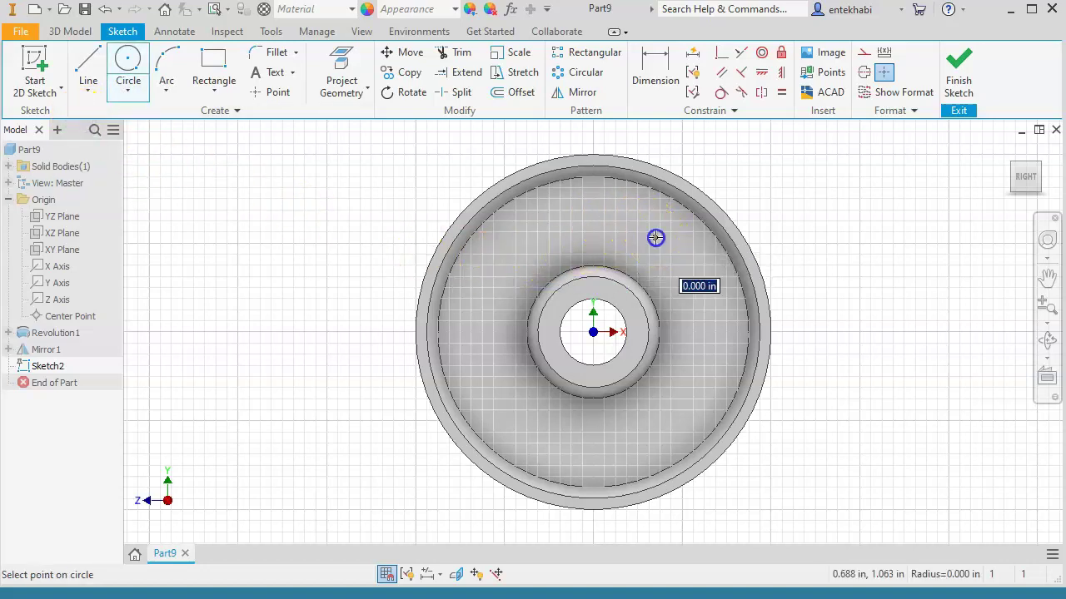
click(670, 239)
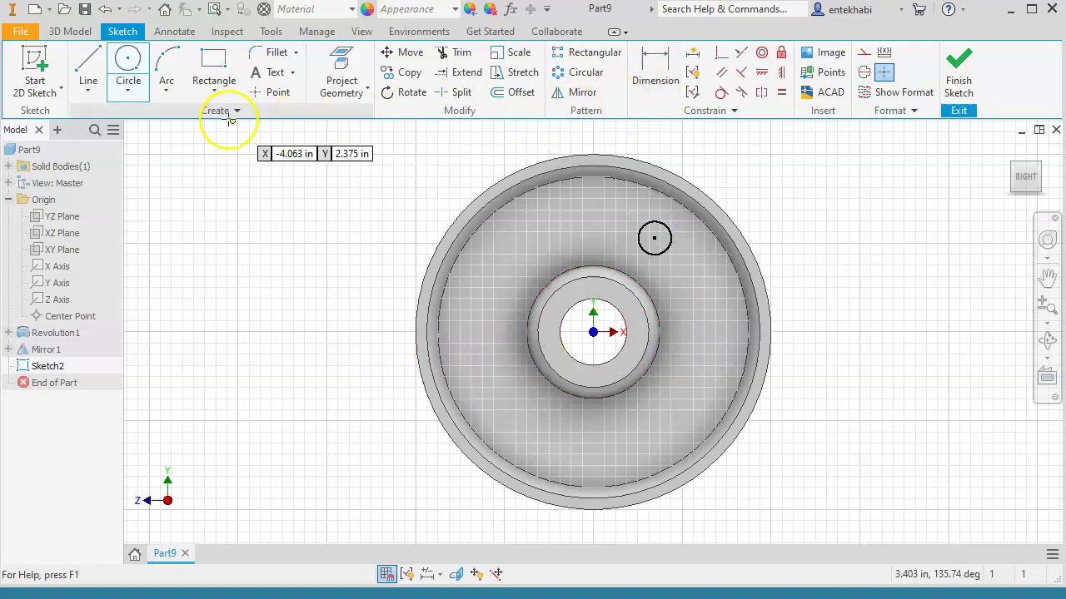
Step: Draw a line from the wheel's center point to the center of the small circle
click(87, 90)
click(60, 121)
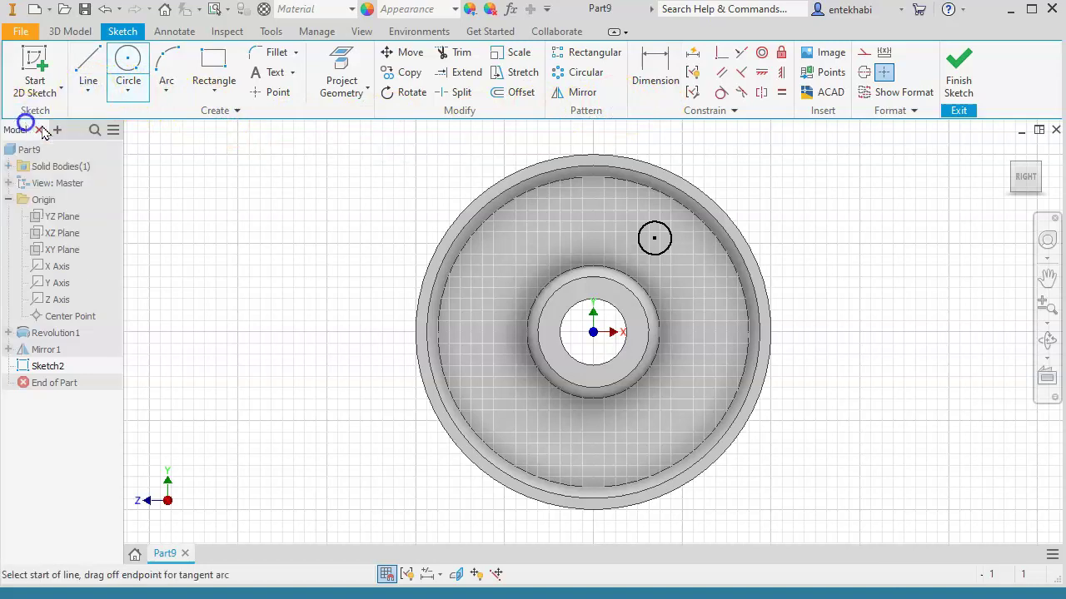
click(592, 332)
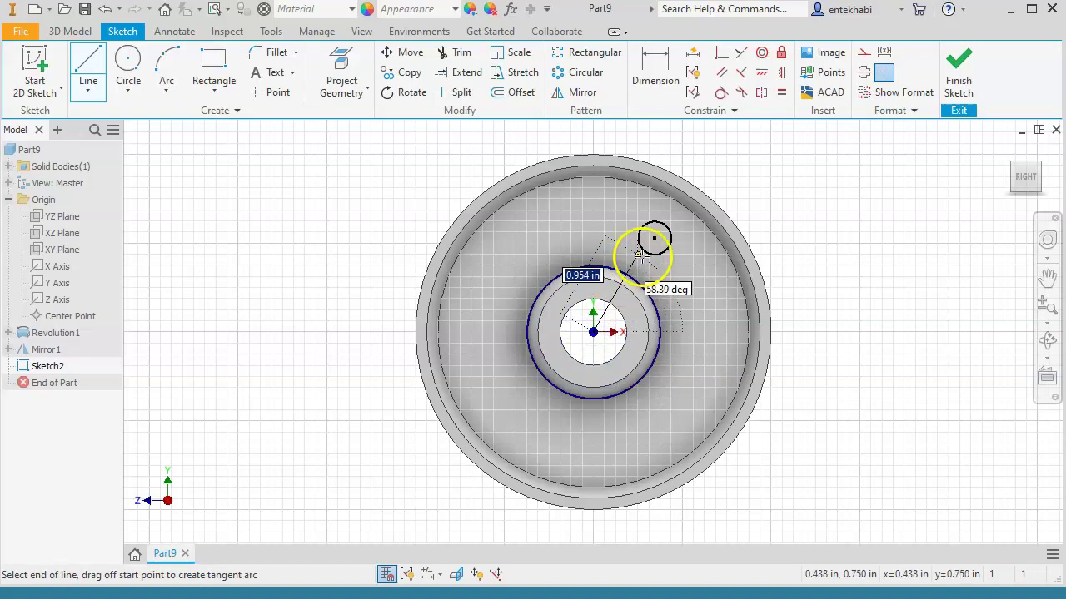
click(654, 239)
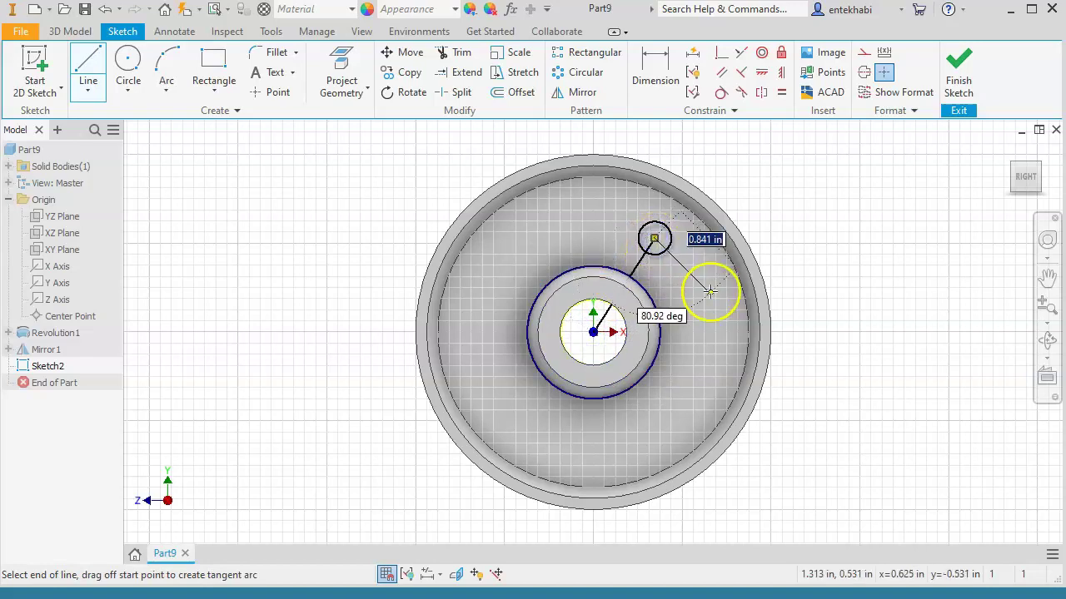
key(Escape)
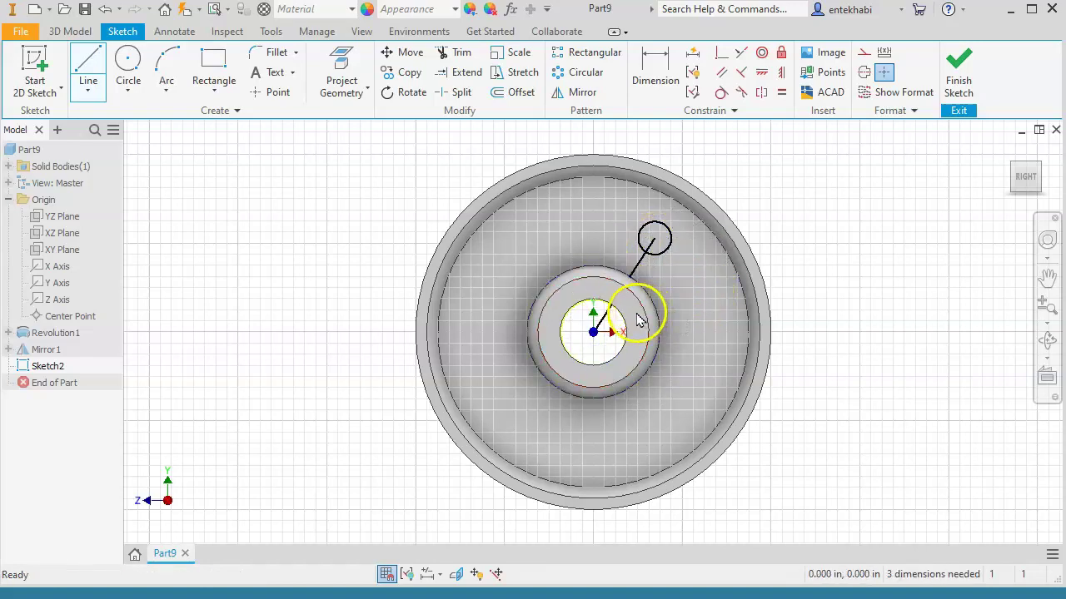
Step: Convert the line between the wheel center and the small circle to construction geometry
click(638, 268)
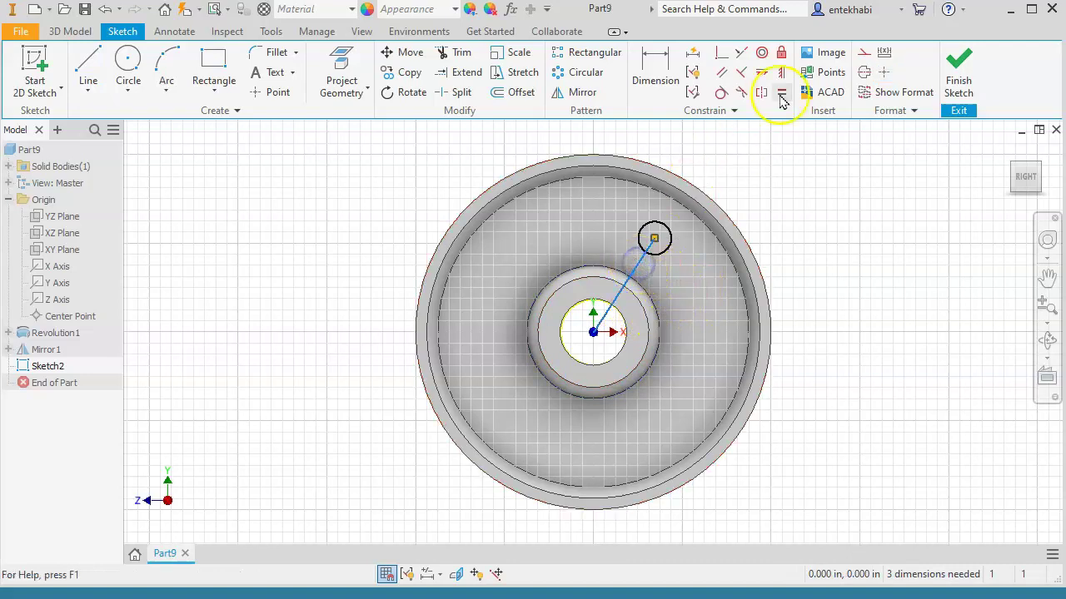
click(861, 60)
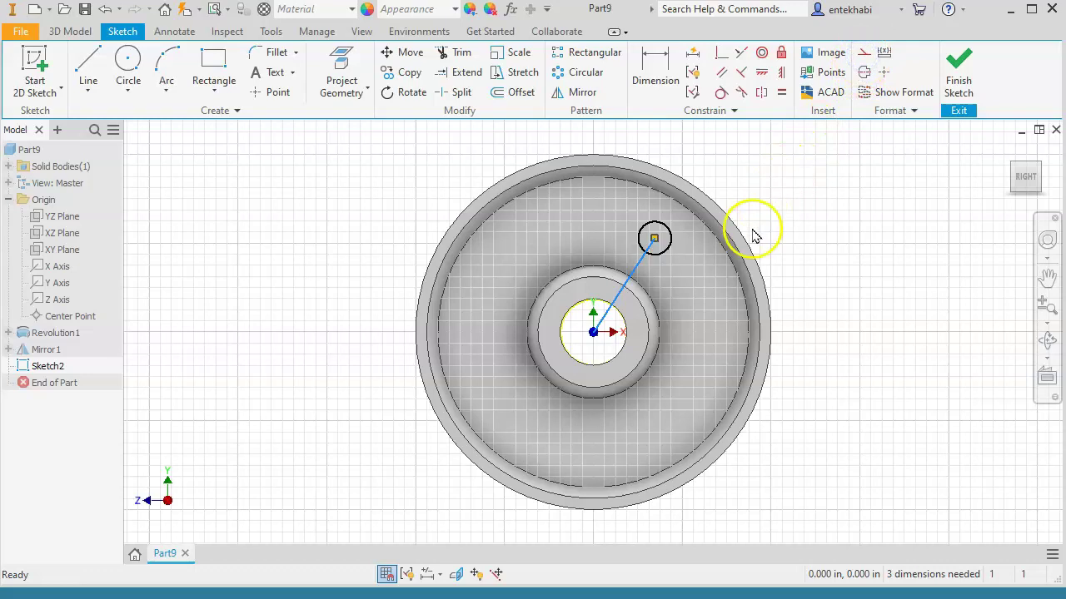
click(547, 338)
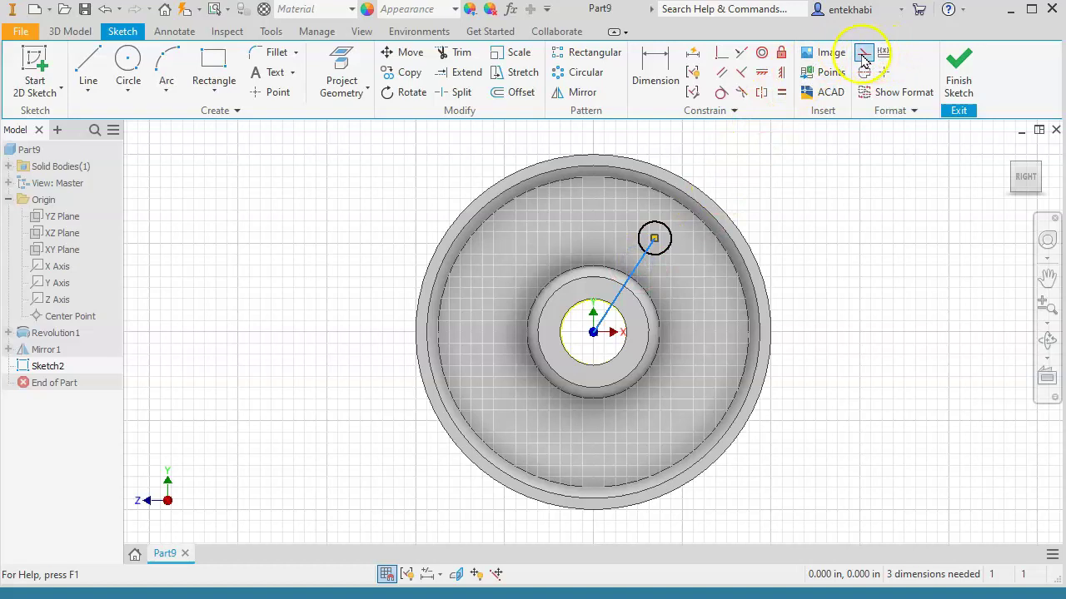
key(Escape)
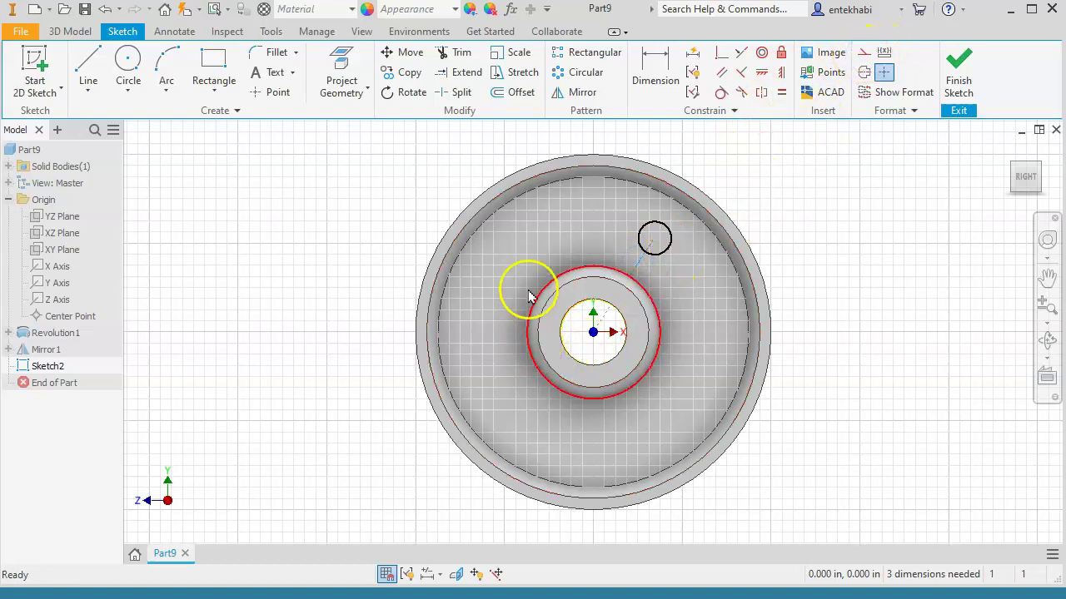
Step: Switch the visual style to Wireframe and project the vertical axis through the wheel's center into the sketch
click(364, 35)
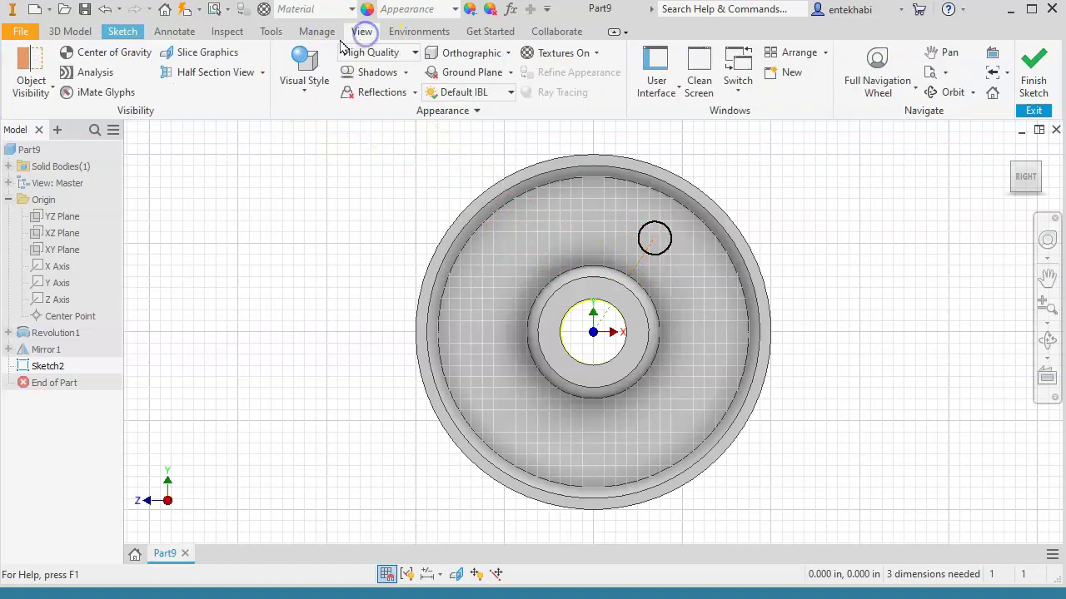
click(307, 95)
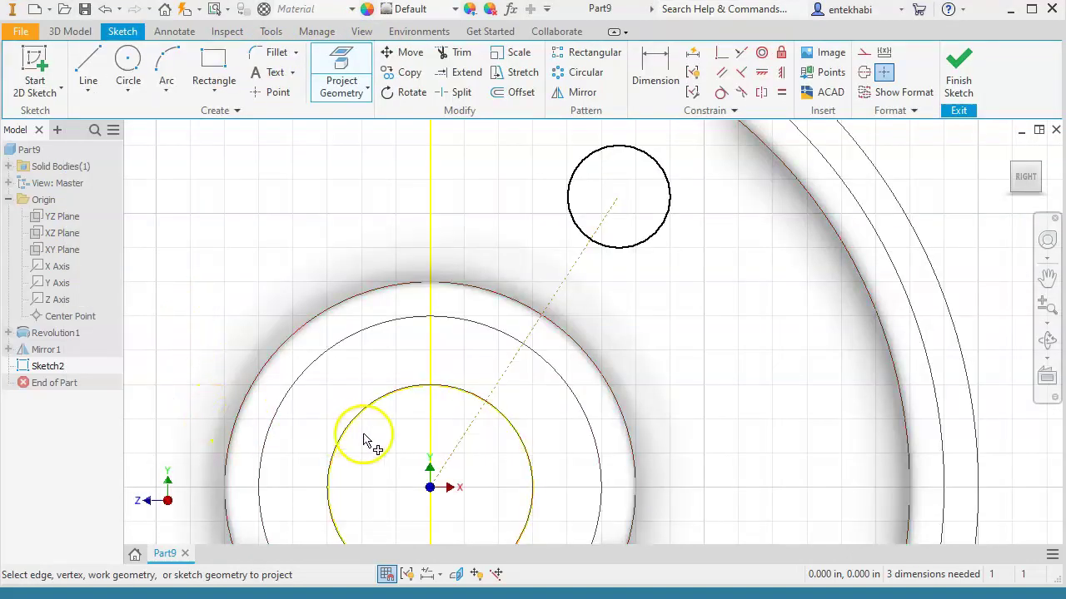
click(363, 439)
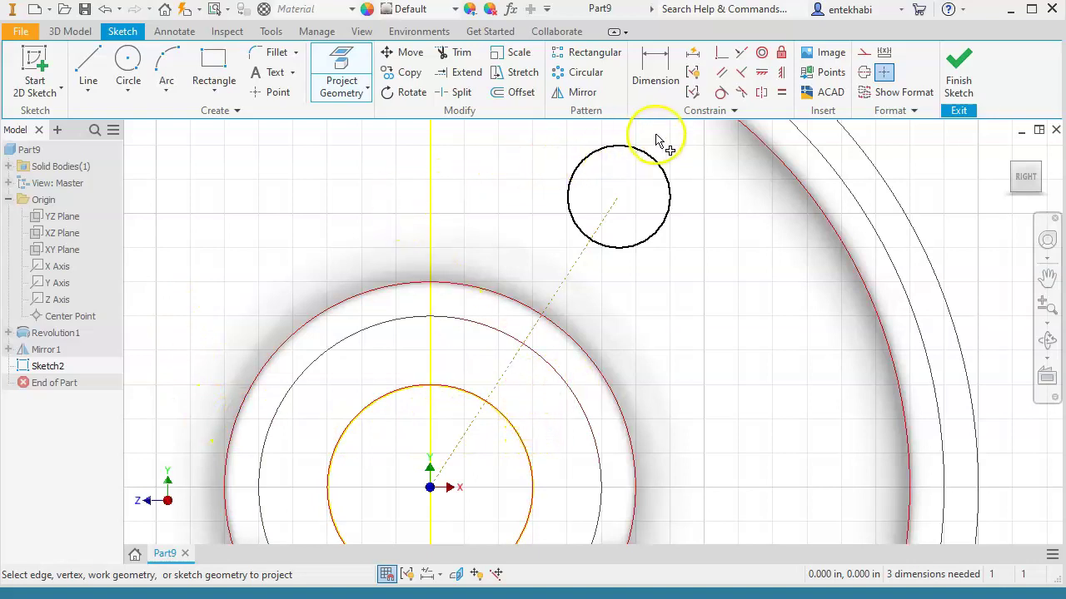
click(511, 343)
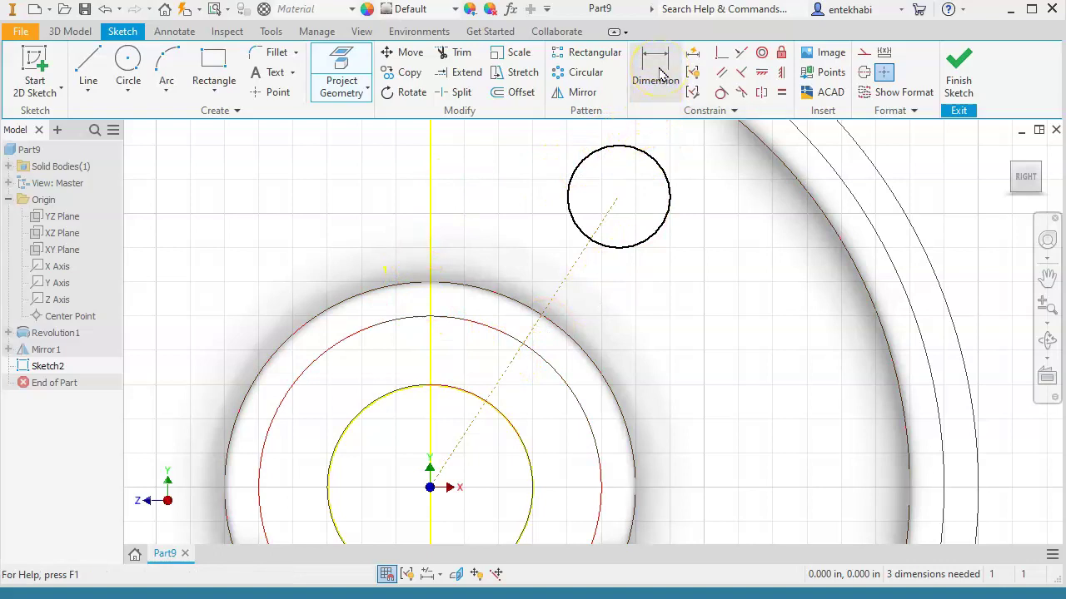
Step: Dimension the angle between the projected vertical axis and the construction line, and set it to 60 degrees
click(658, 71)
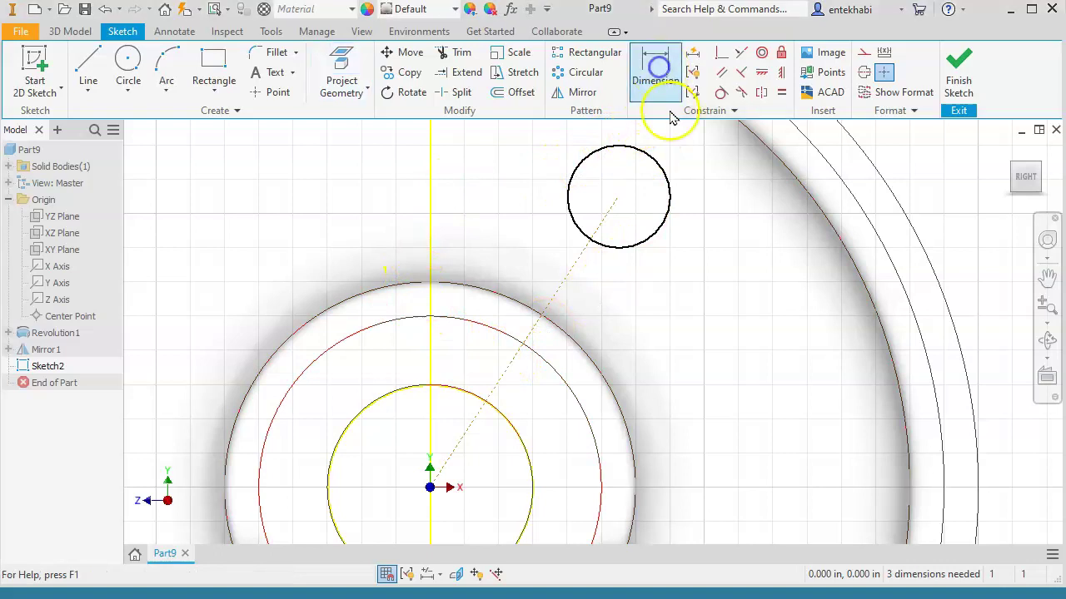
click(565, 290)
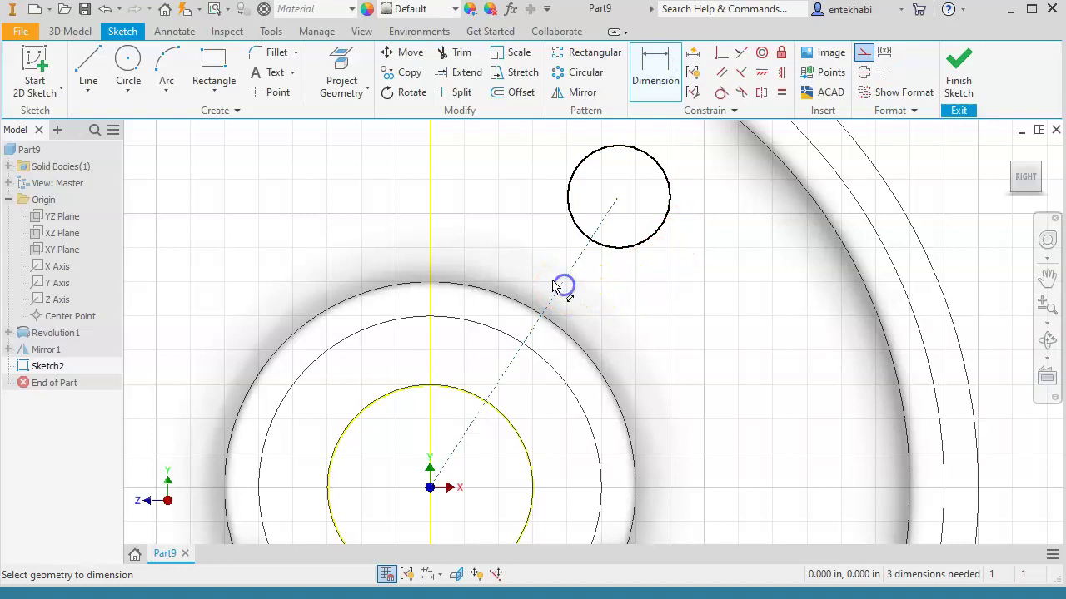
click(432, 247)
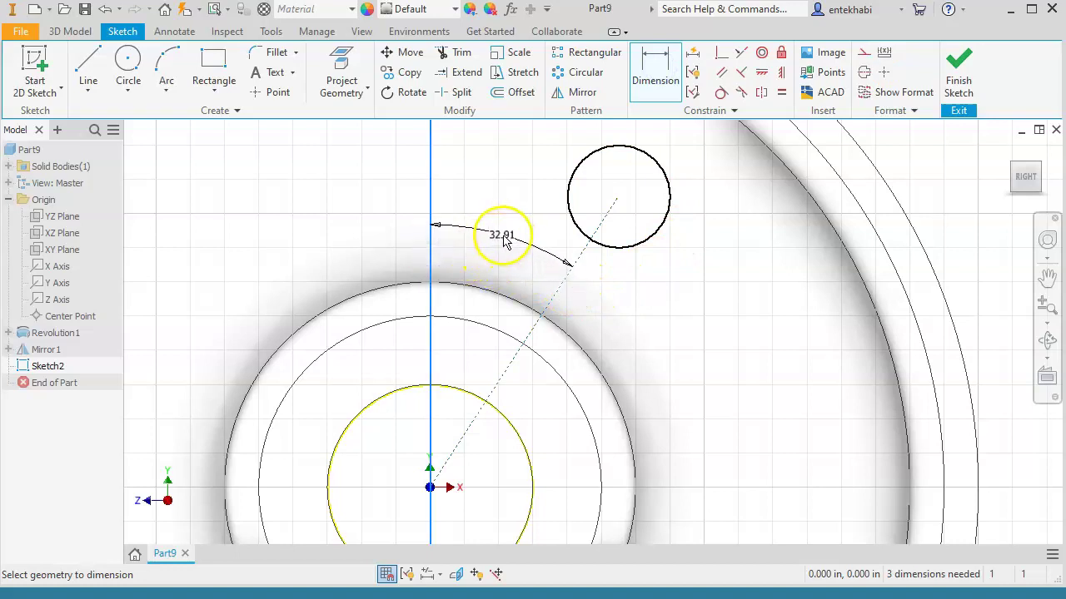
click(503, 238)
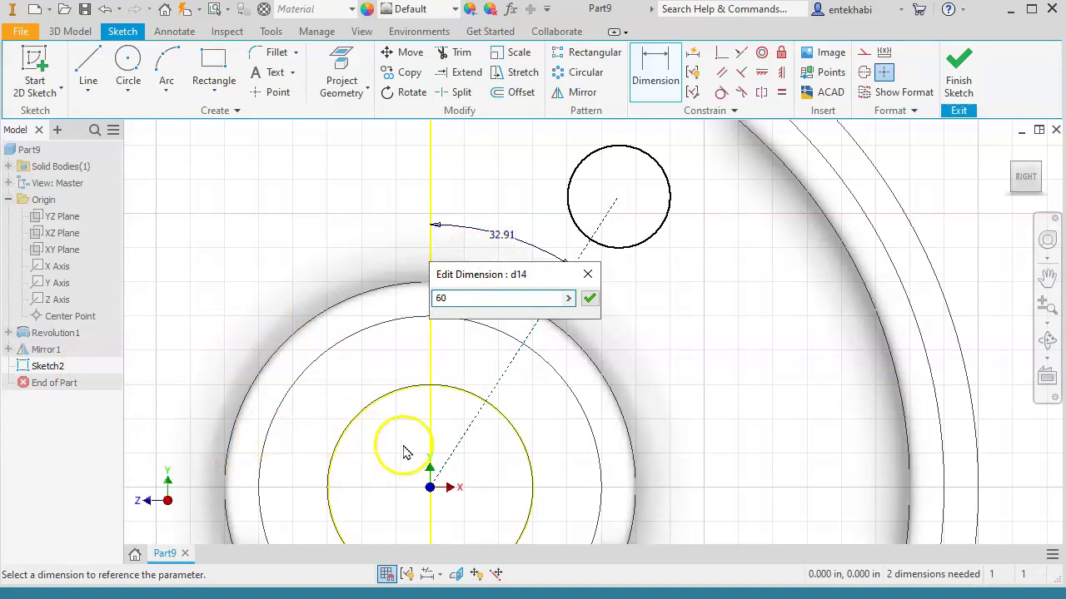
click(588, 298)
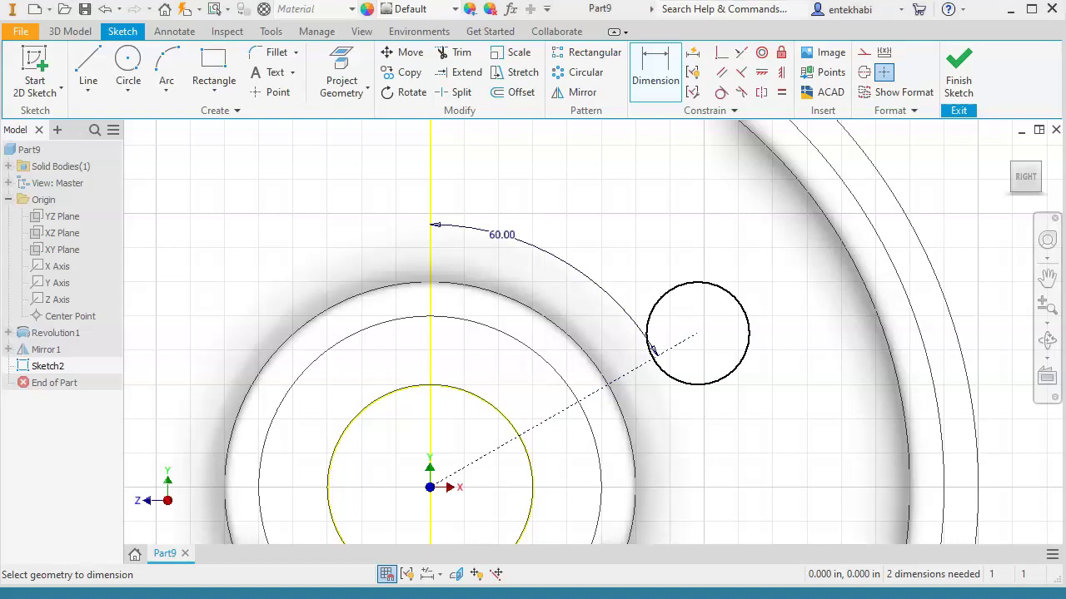
Step: Dimension the small circle's diameter and set it to 0.5 in
click(654, 71)
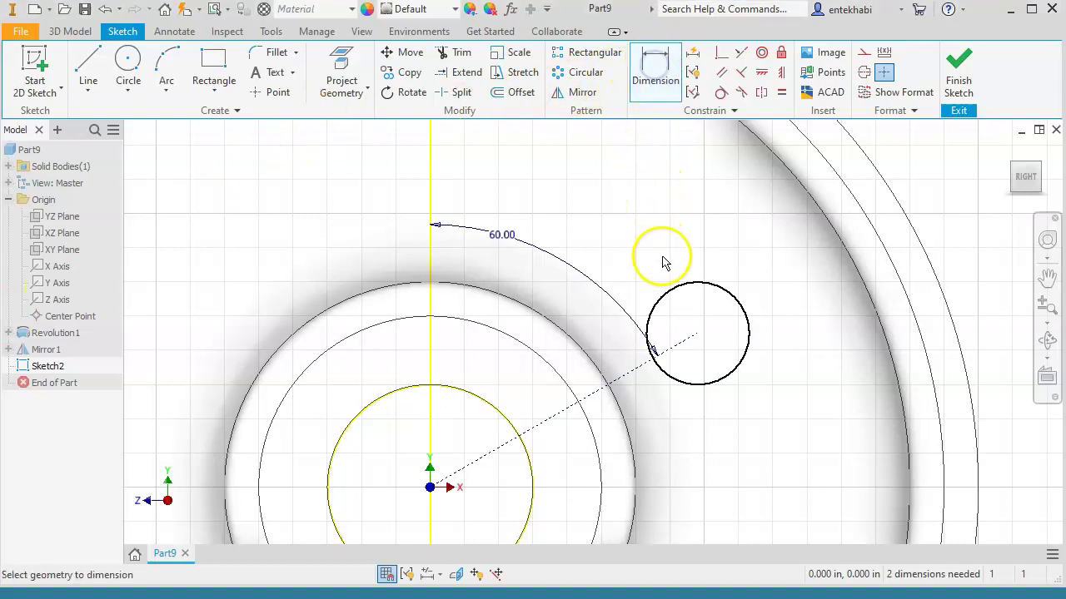
click(674, 295)
click(646, 227)
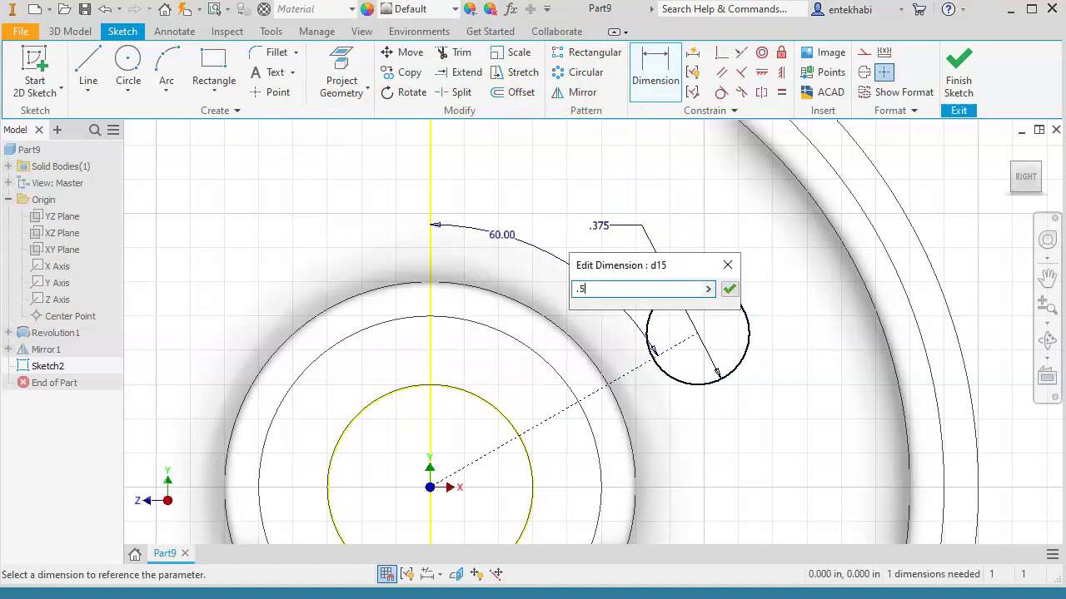
click(729, 289)
Step: Add an aligned dimension of 1.25 in along the construction line from wheel center to circle center, and finish the sketch
scroll(695, 343, up, 1)
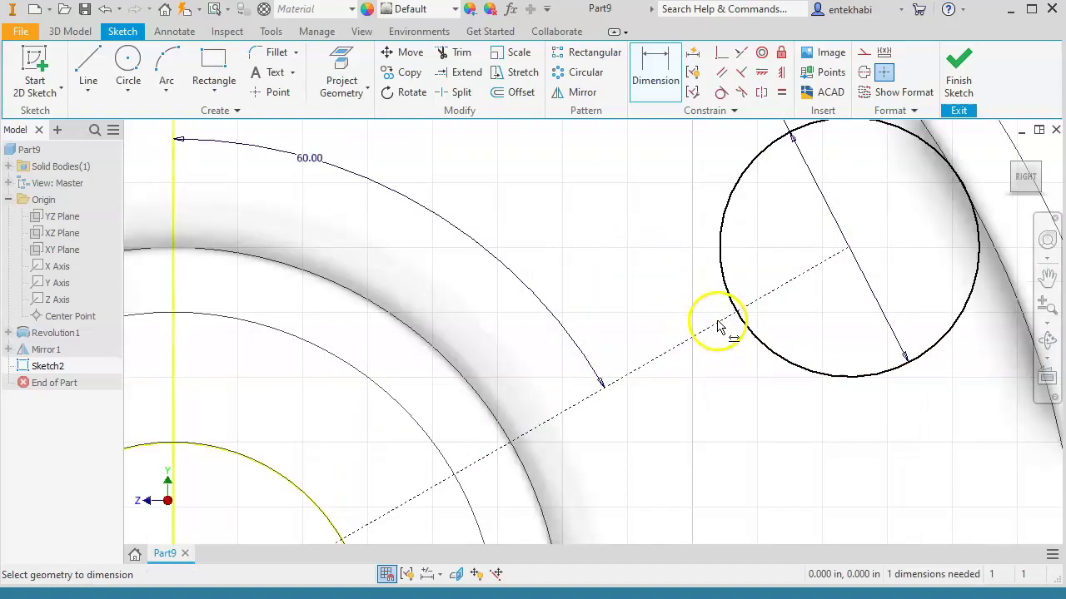
scroll(699, 329, down, 2)
middle_drag(691, 329, 555, 323)
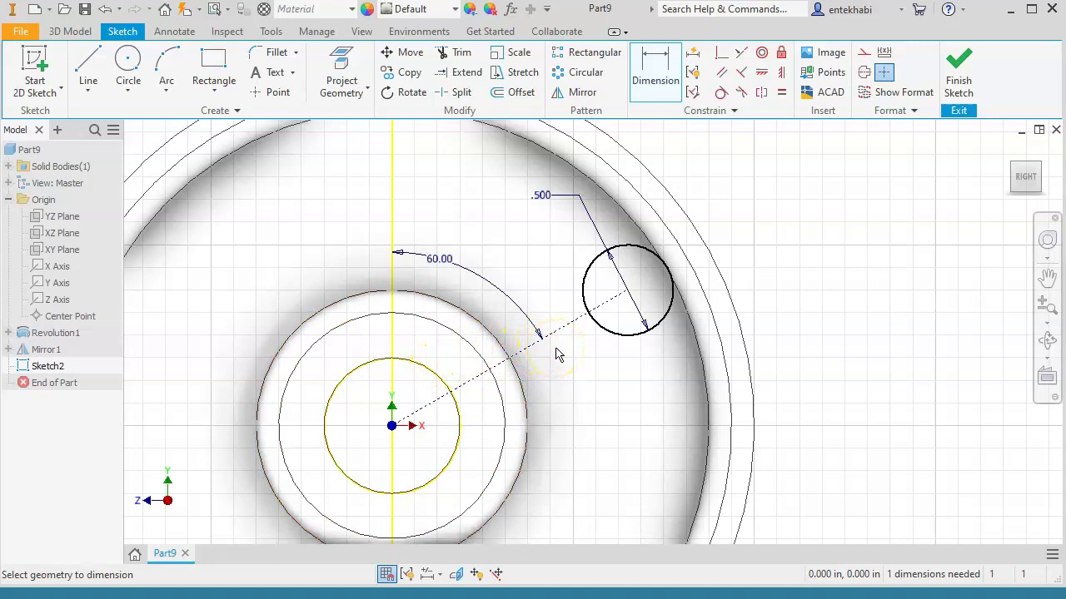
click(651, 73)
right_click(570, 383)
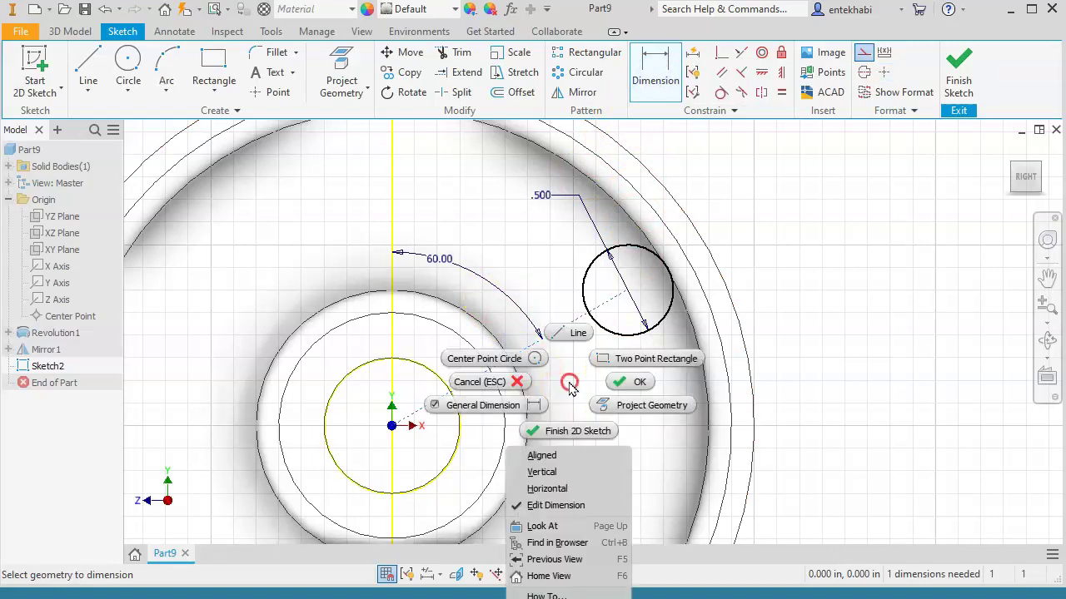
click(541, 455)
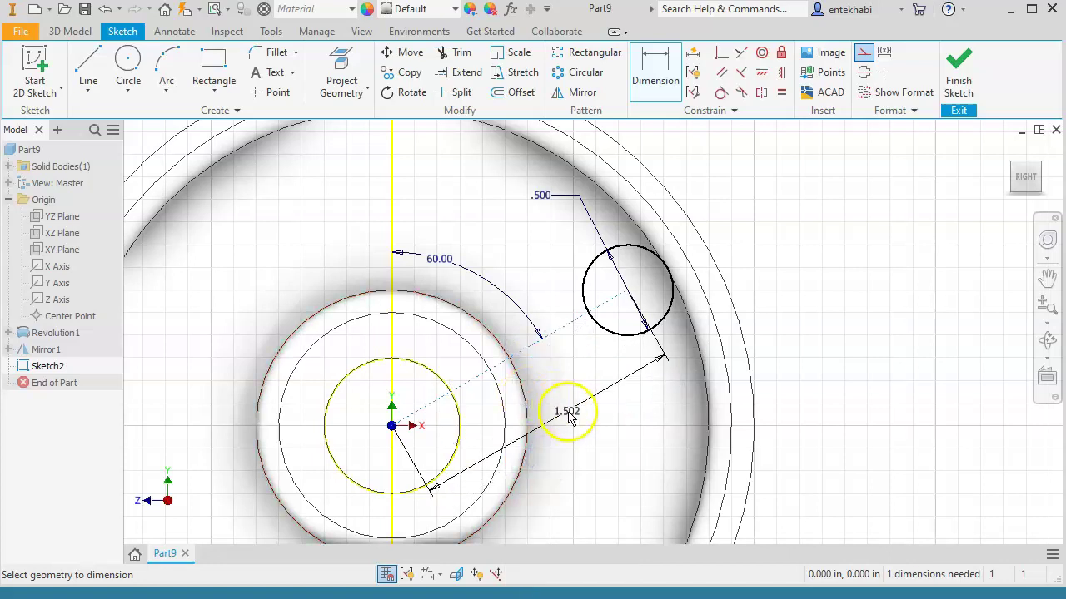
click(569, 423)
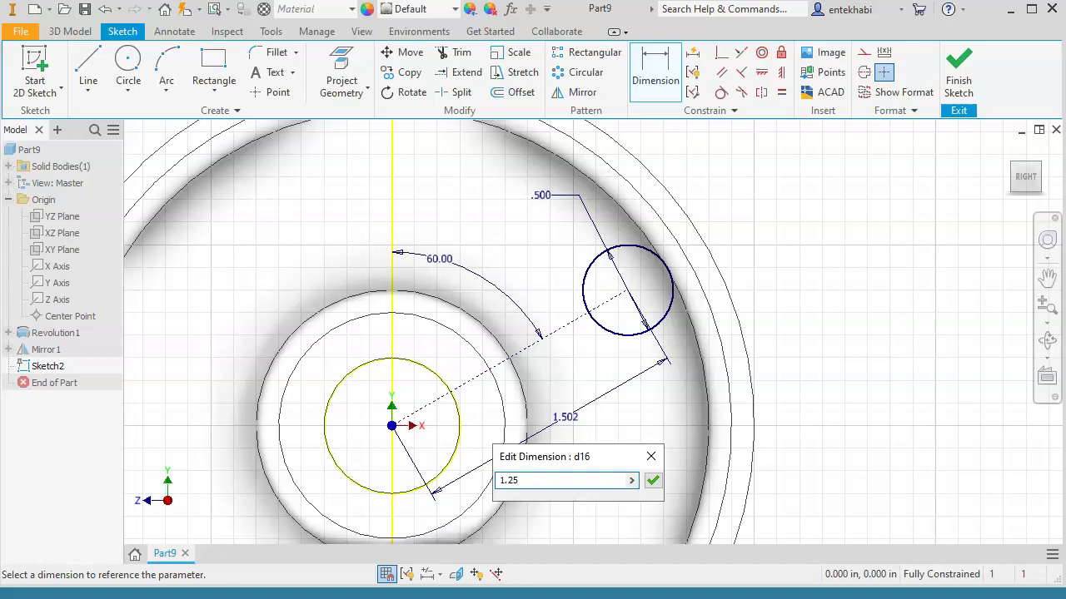
click(652, 480)
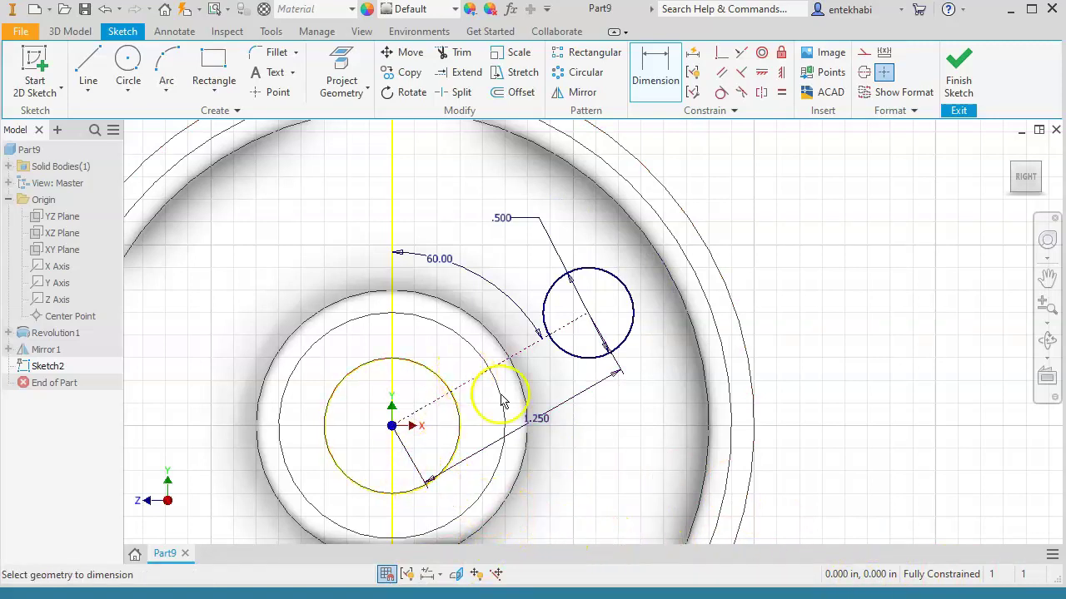
click(959, 79)
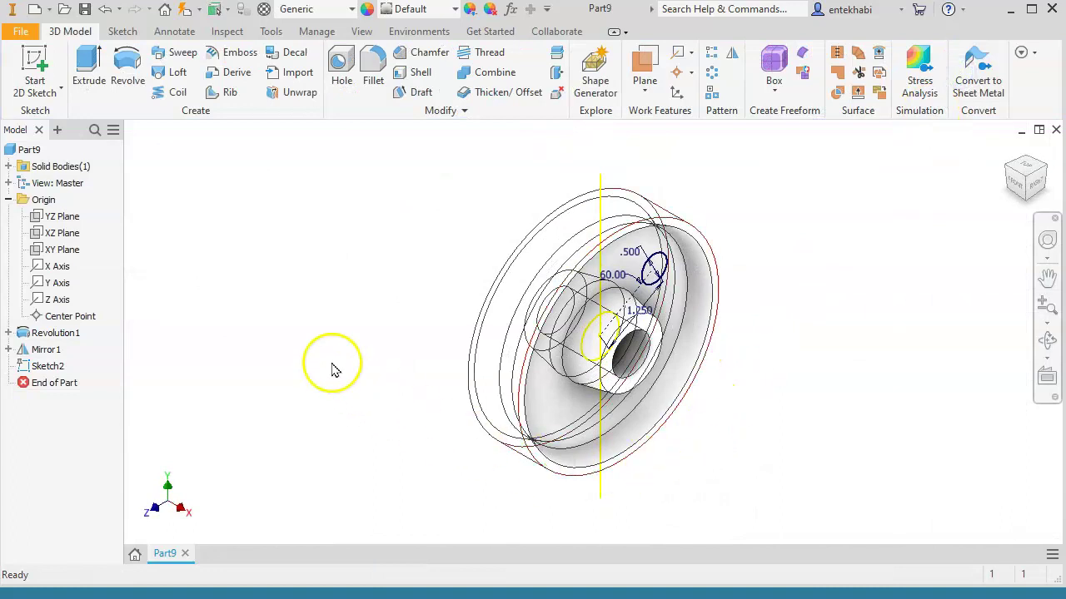
Step: Change the model's visual style to Shaded with Edges
click(361, 32)
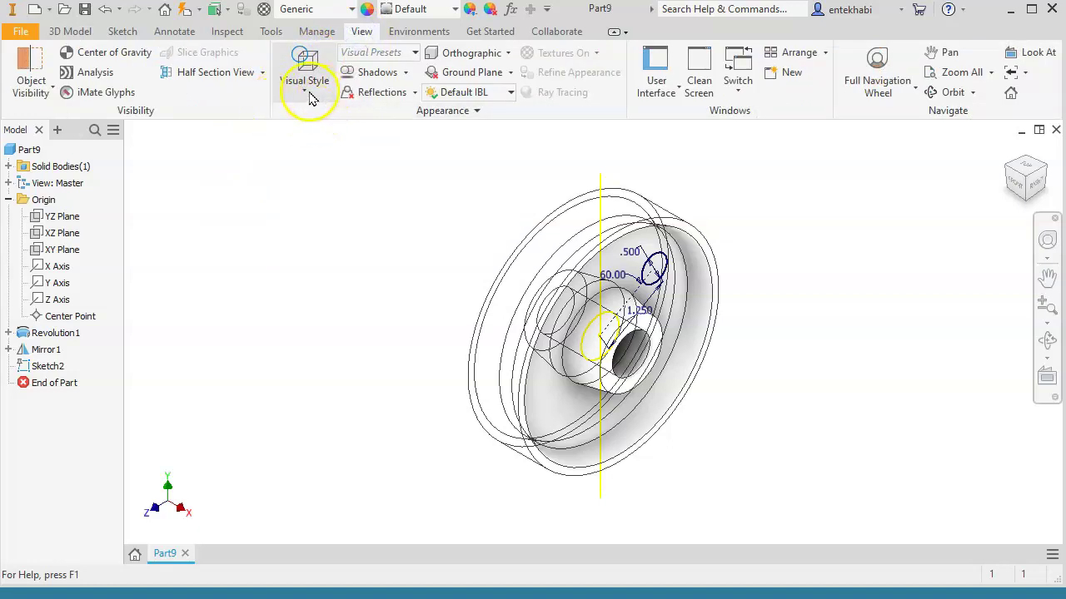
click(308, 95)
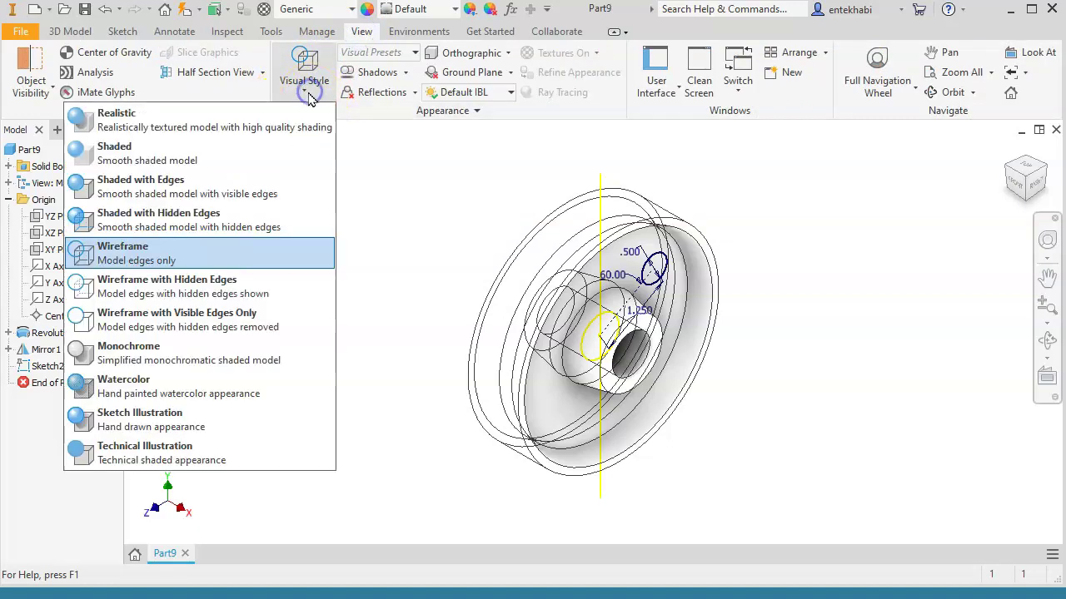
click(141, 180)
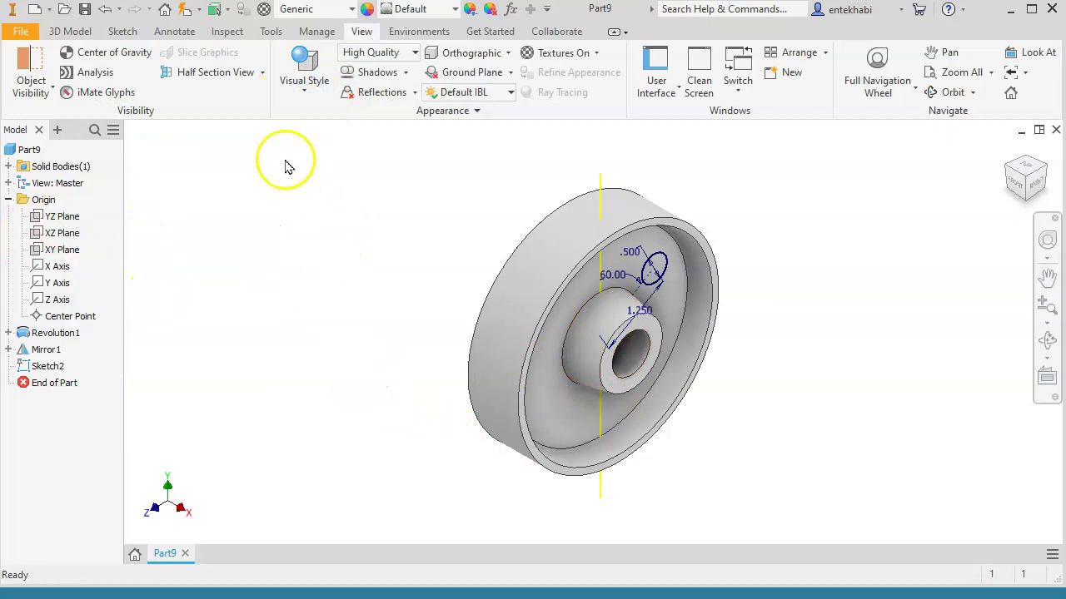
Step: Extrude the small circle as a cut through all of the wheel's web
click(74, 32)
click(84, 73)
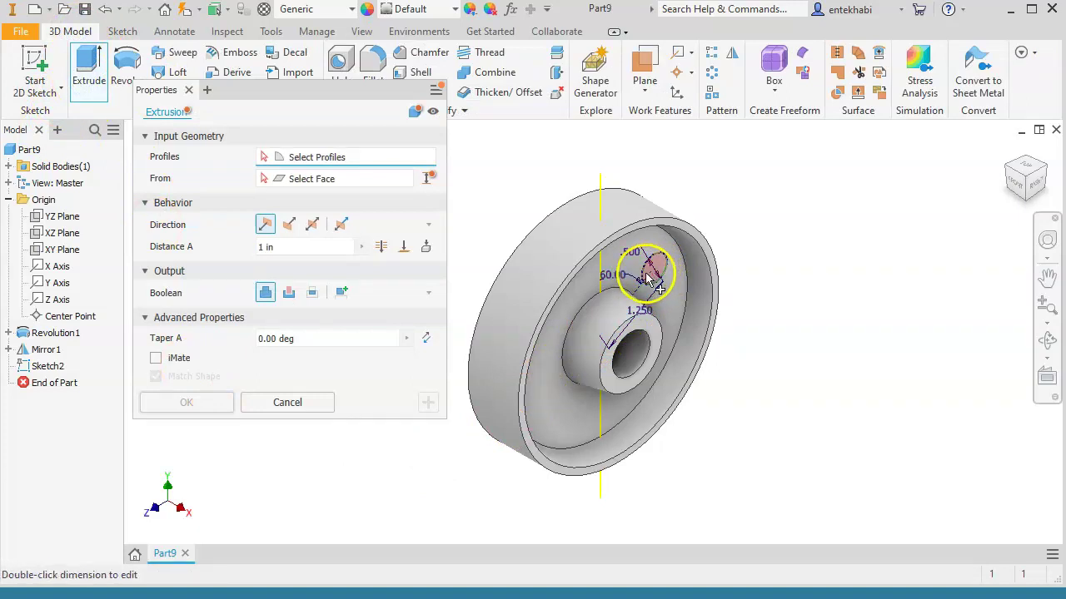
click(654, 277)
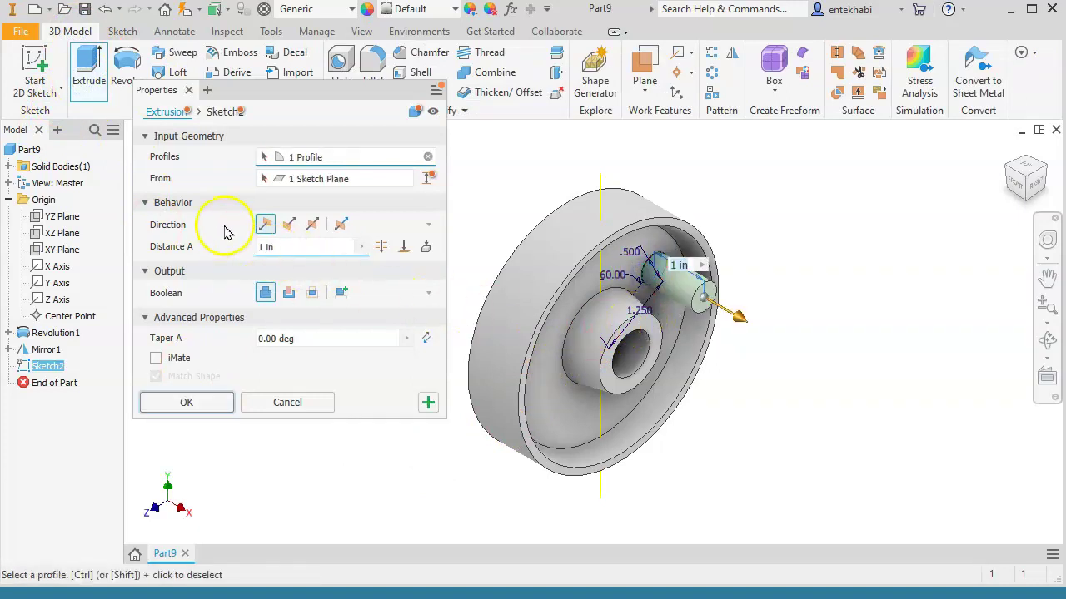
click(291, 294)
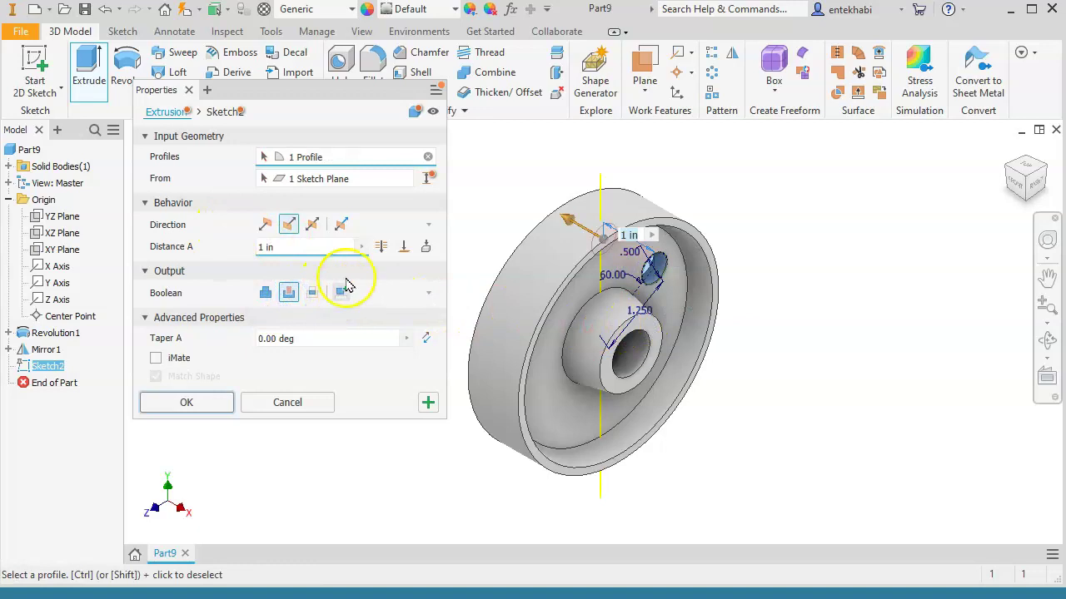
click(381, 248)
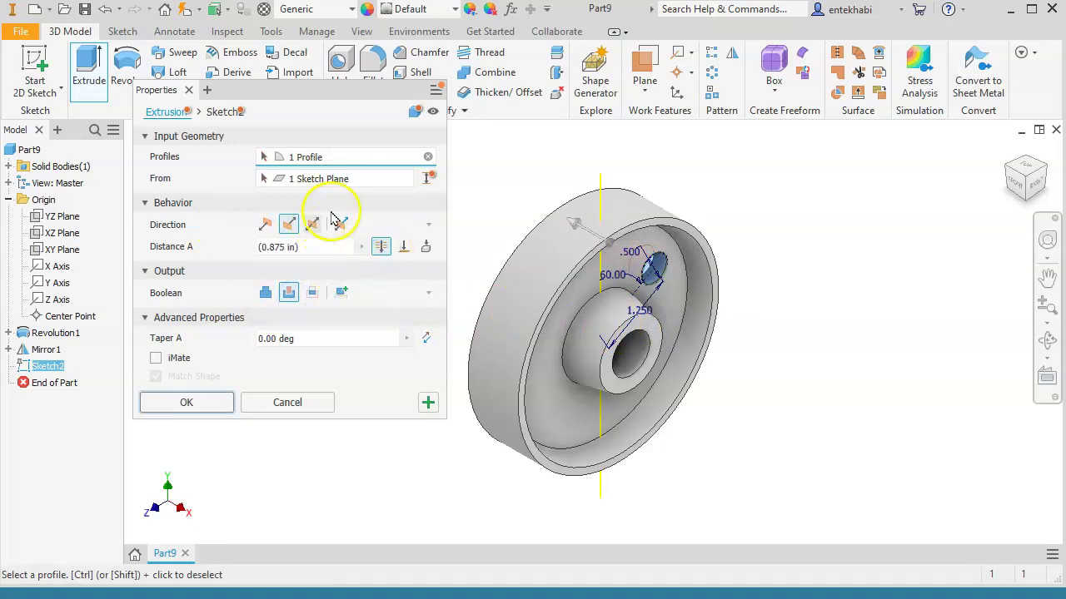
click(186, 403)
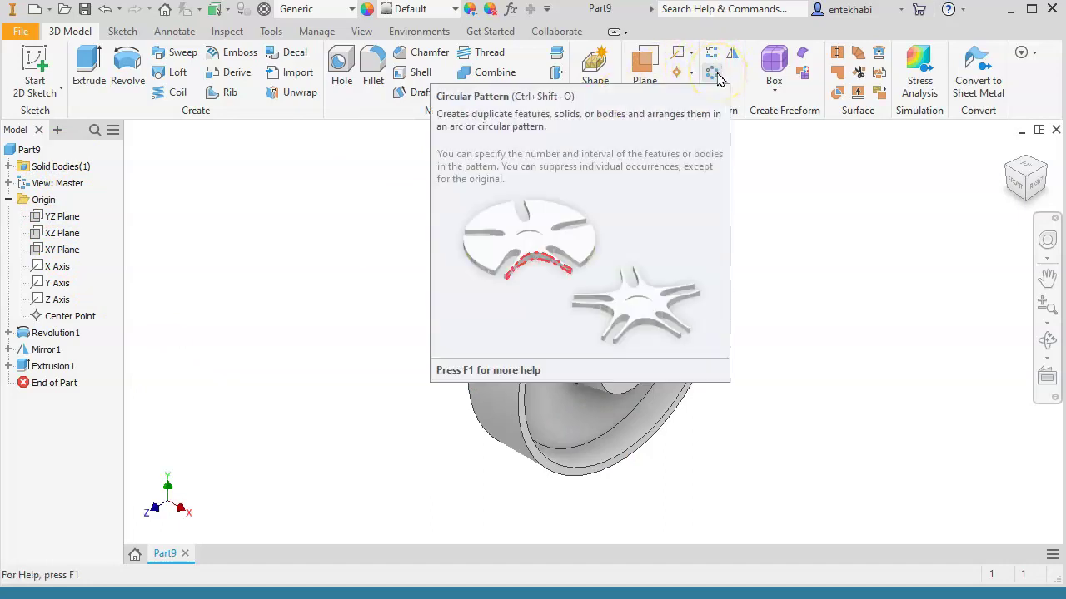
Step: Create a circular pattern of the hole extrusion around the X Axis with 6 occurrences over 360 degrees
click(715, 74)
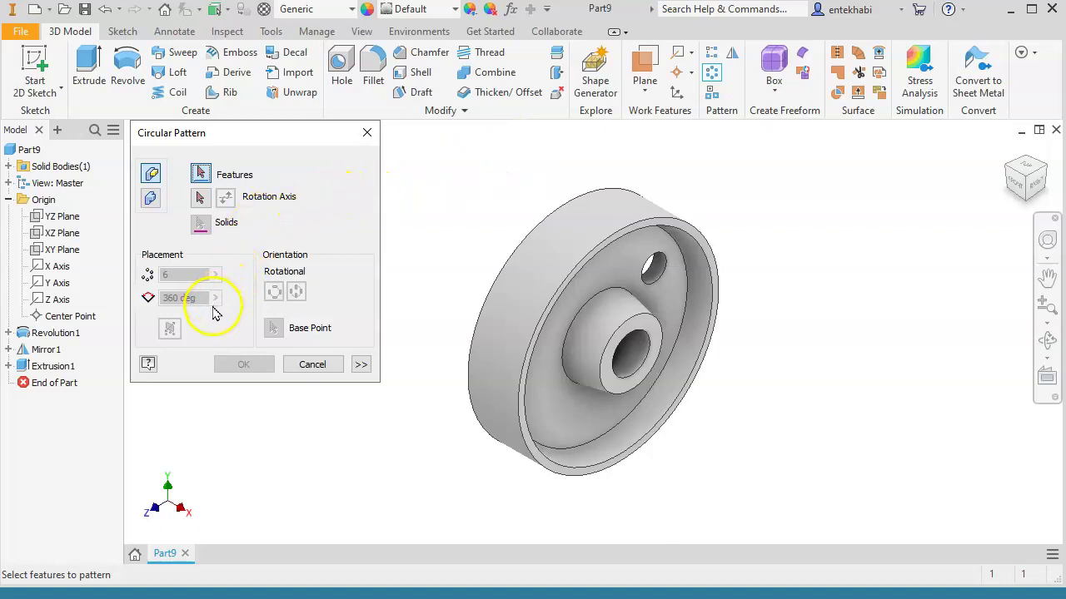
click(52, 369)
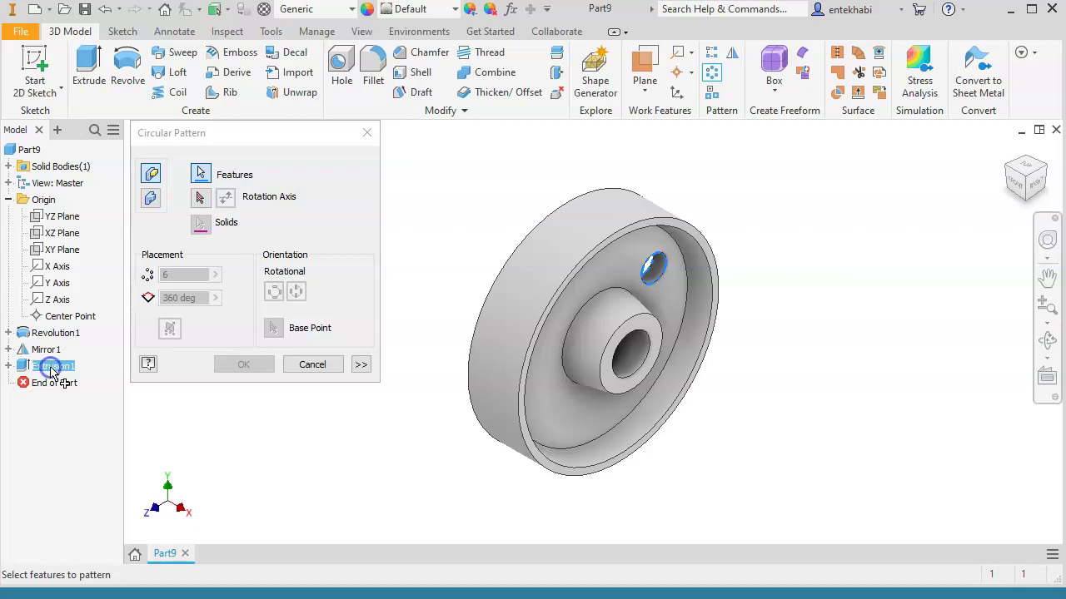
click(200, 200)
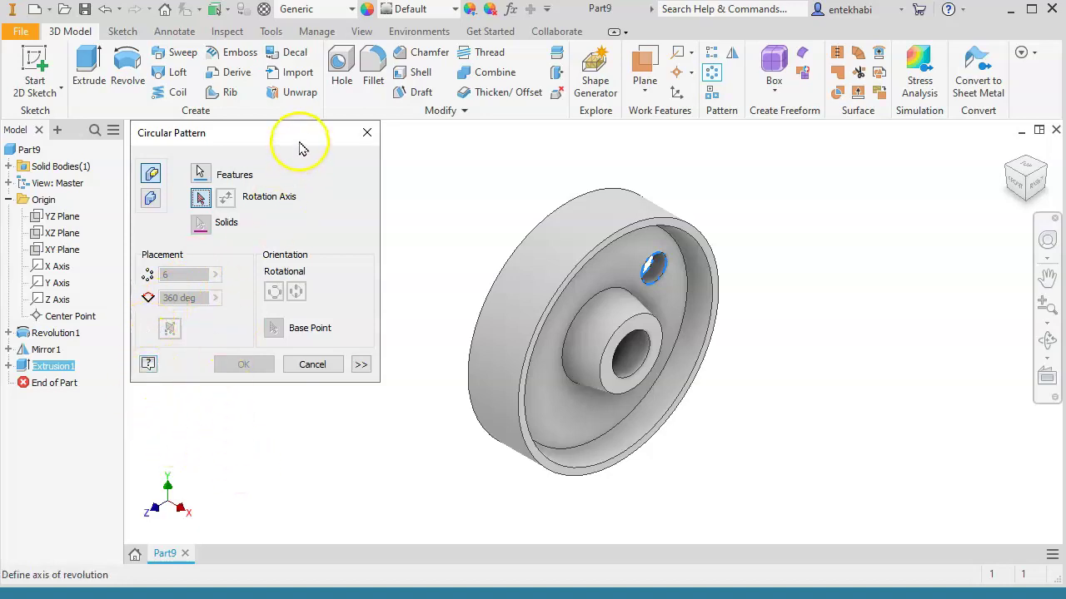
drag(300, 141, 378, 145)
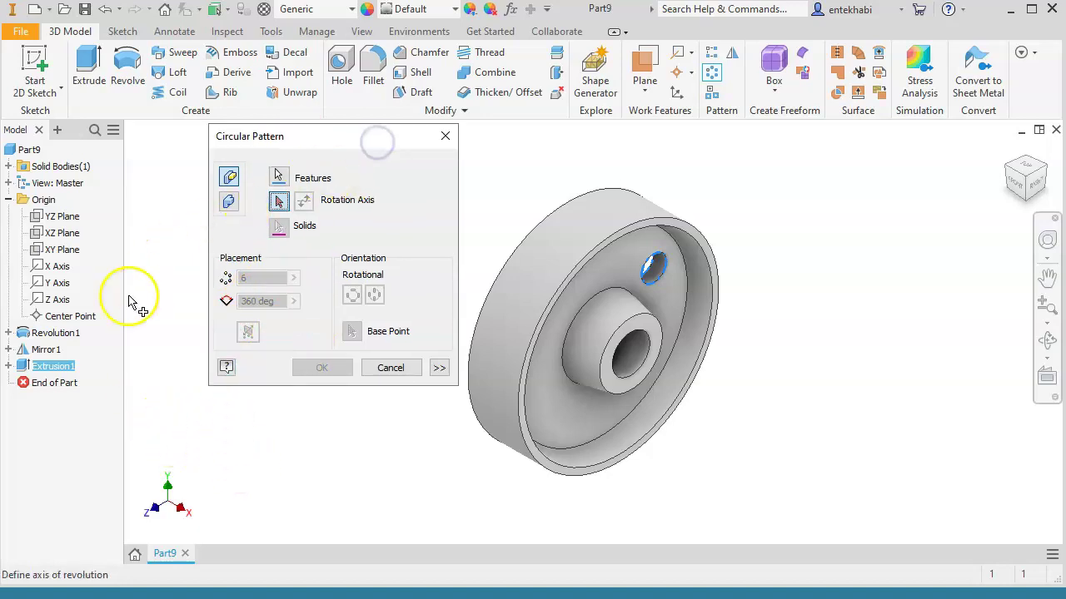
click(59, 271)
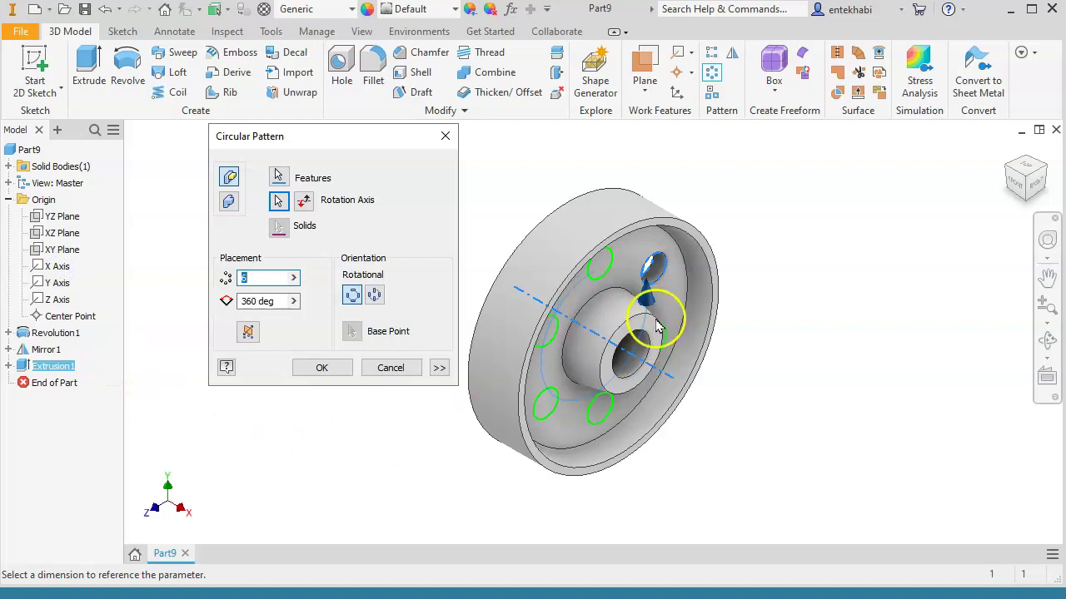
click(251, 278)
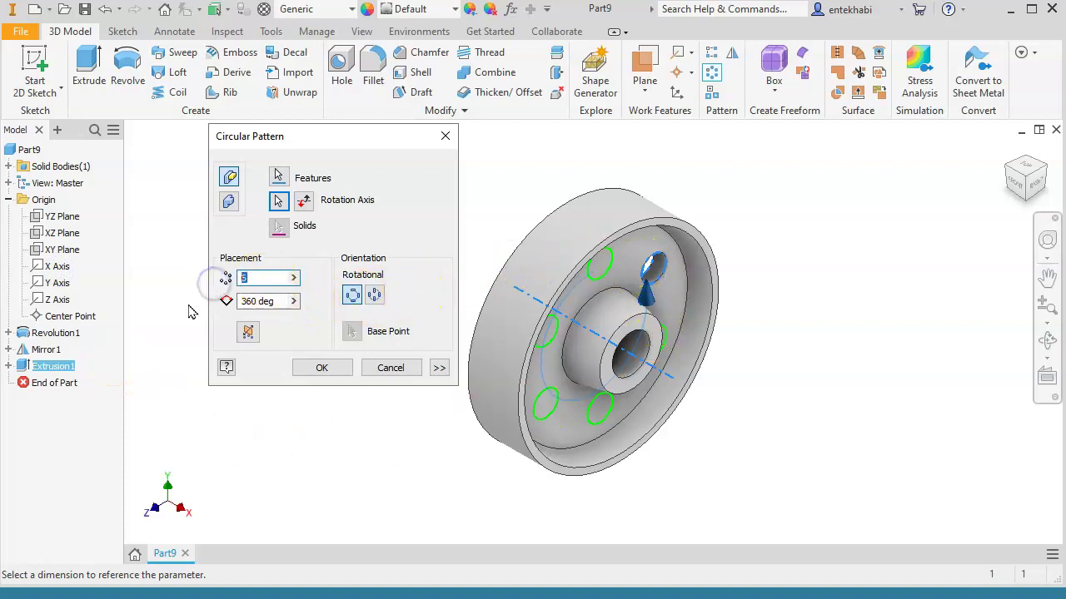
click(322, 371)
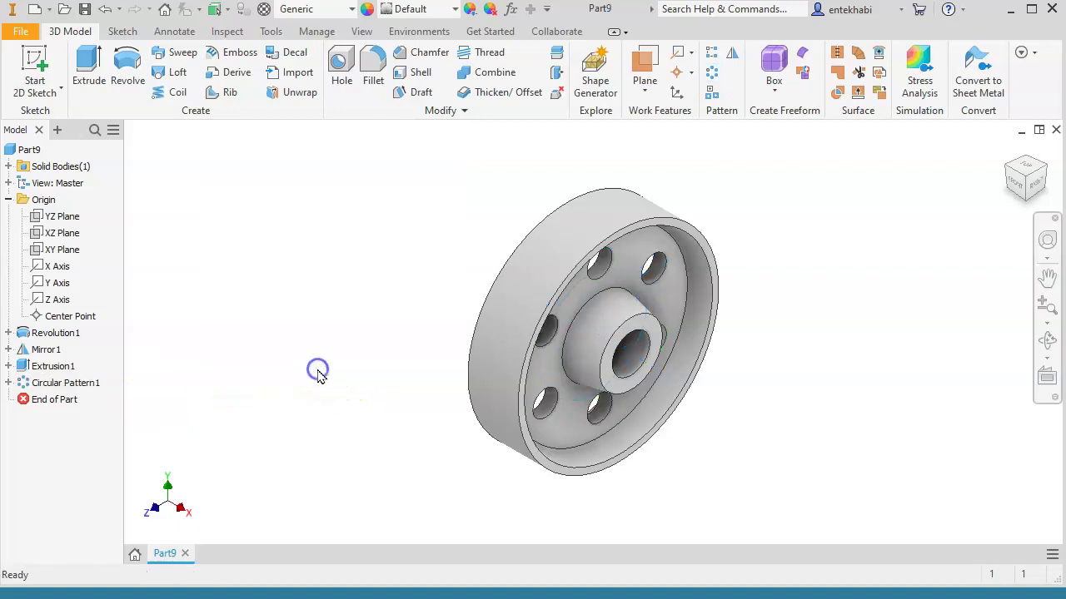
Step: Inspect the wheel's hole pattern face-on from the Right view
click(1038, 190)
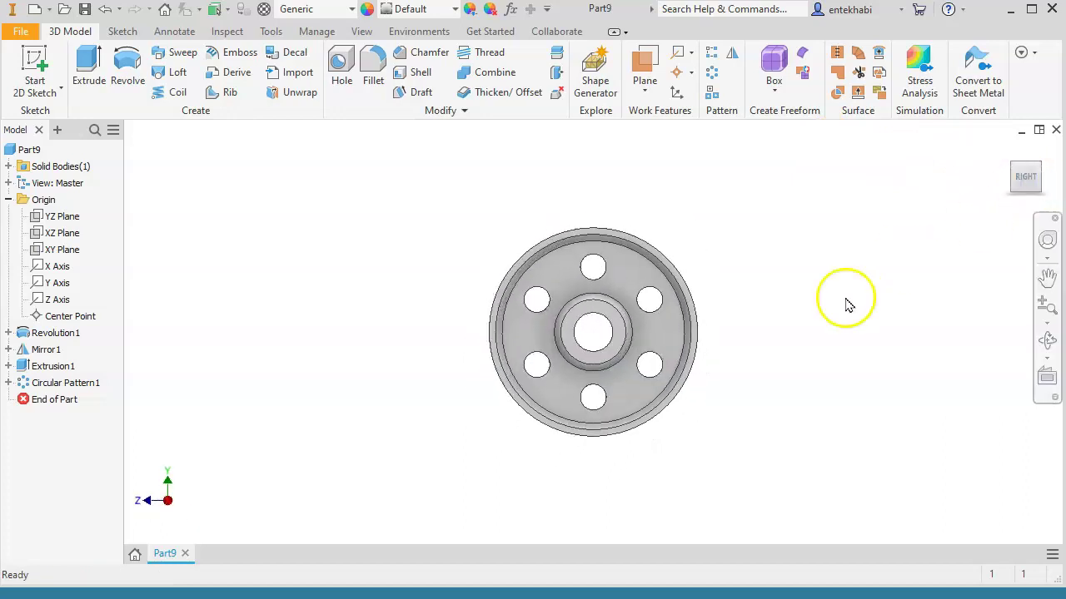
scroll(582, 312, up, 5)
scroll(586, 311, down, 5)
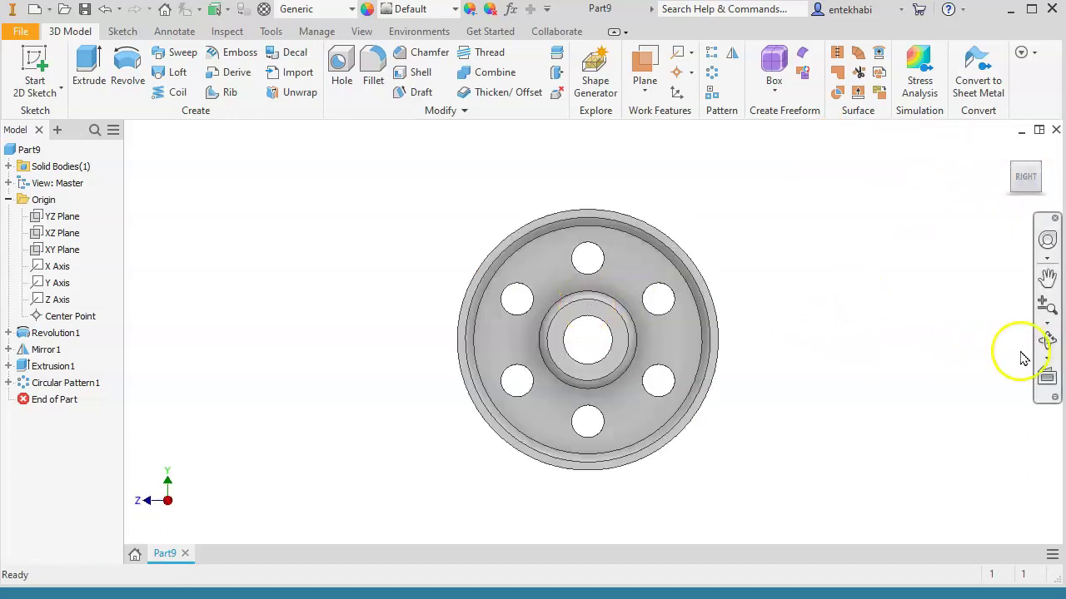
Step: Start a general note in the upper-left quadrant of the face-on view, with the label "Mass" followed by the MASS physical property
click(1047, 376)
click(690, 341)
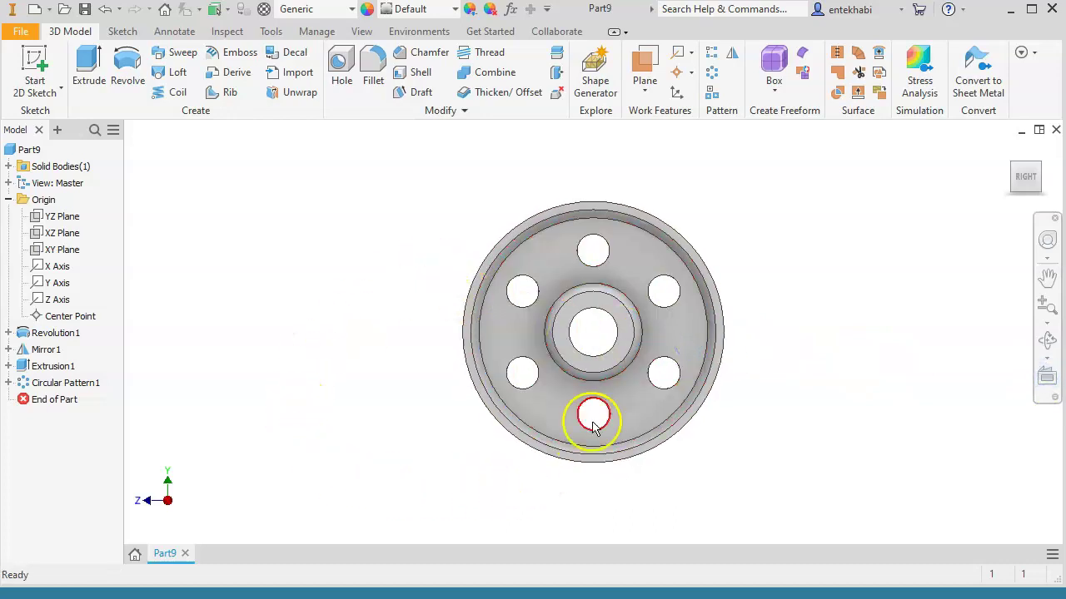
click(174, 31)
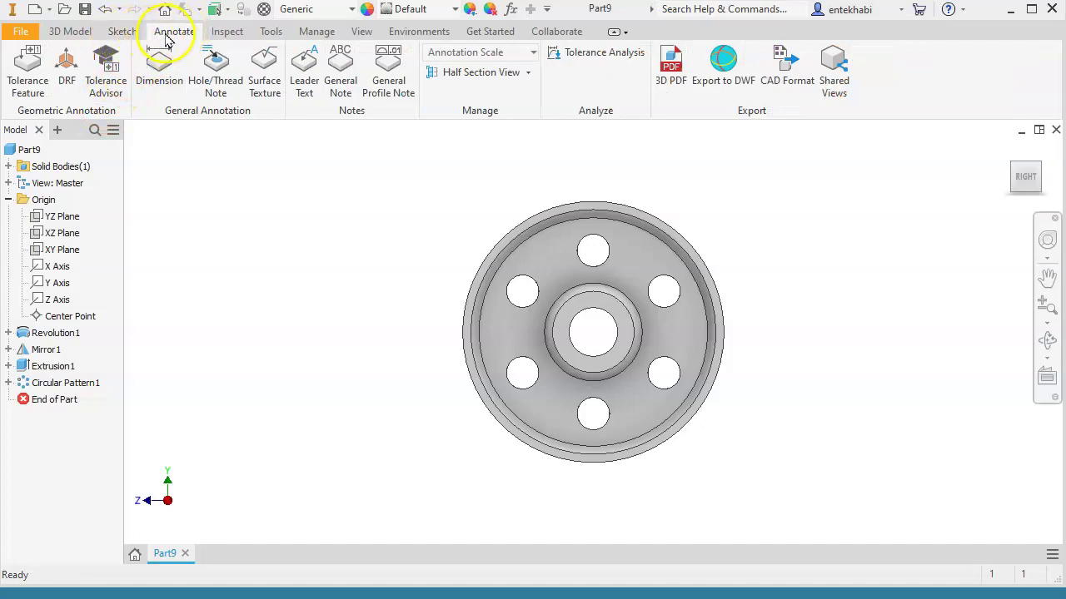
click(341, 83)
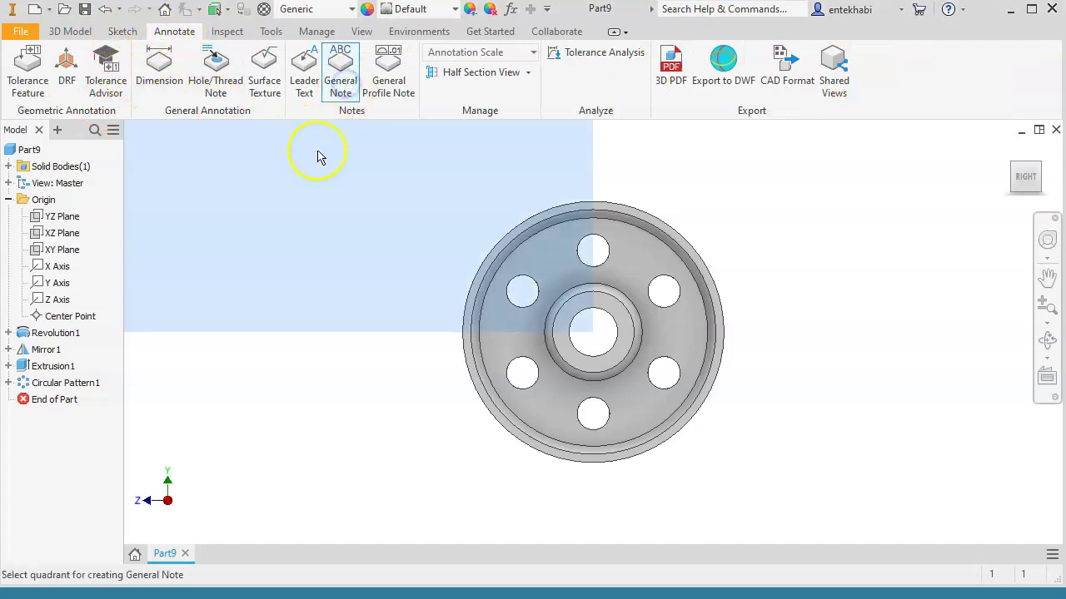
click(243, 225)
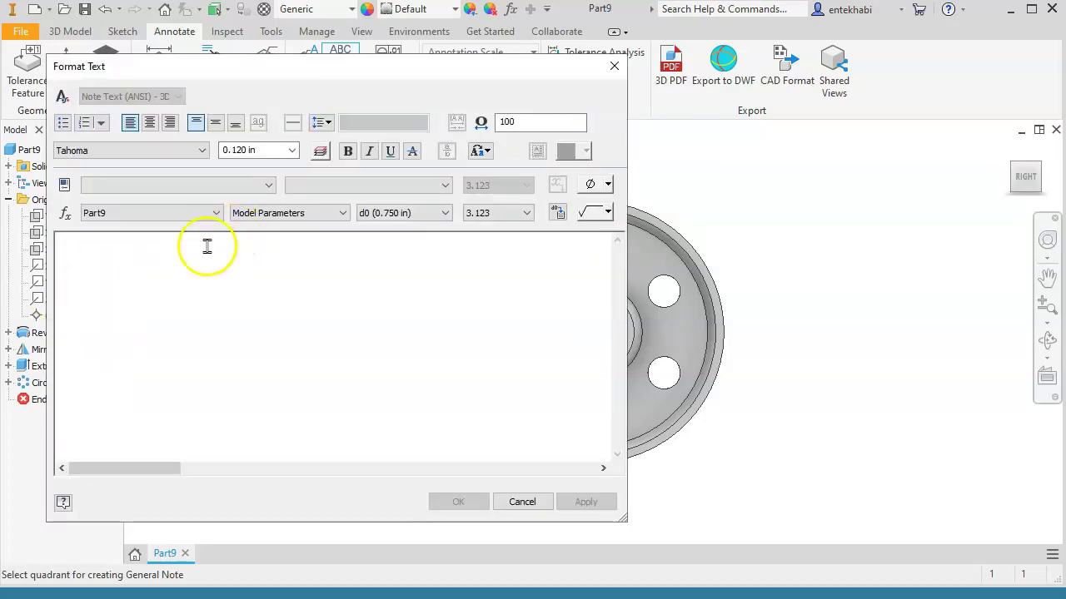
click(212, 191)
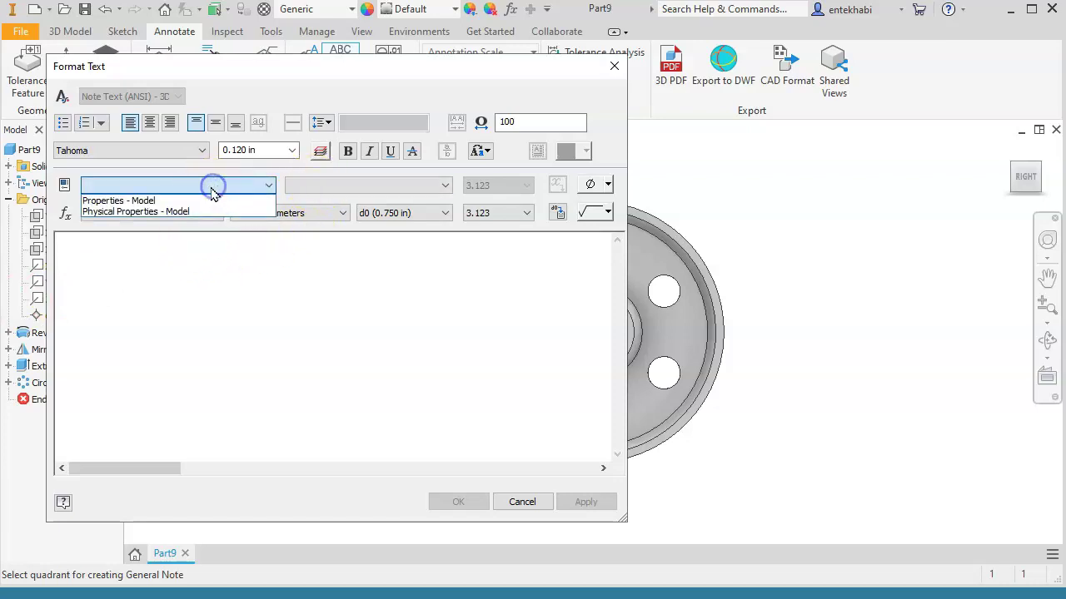
click(140, 212)
click(327, 187)
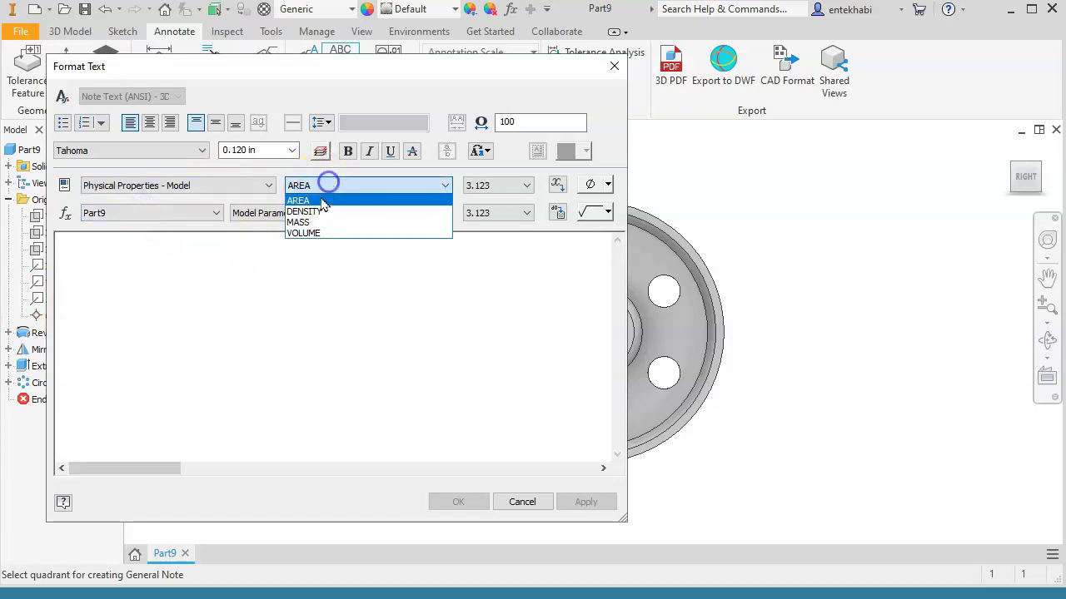
click(305, 225)
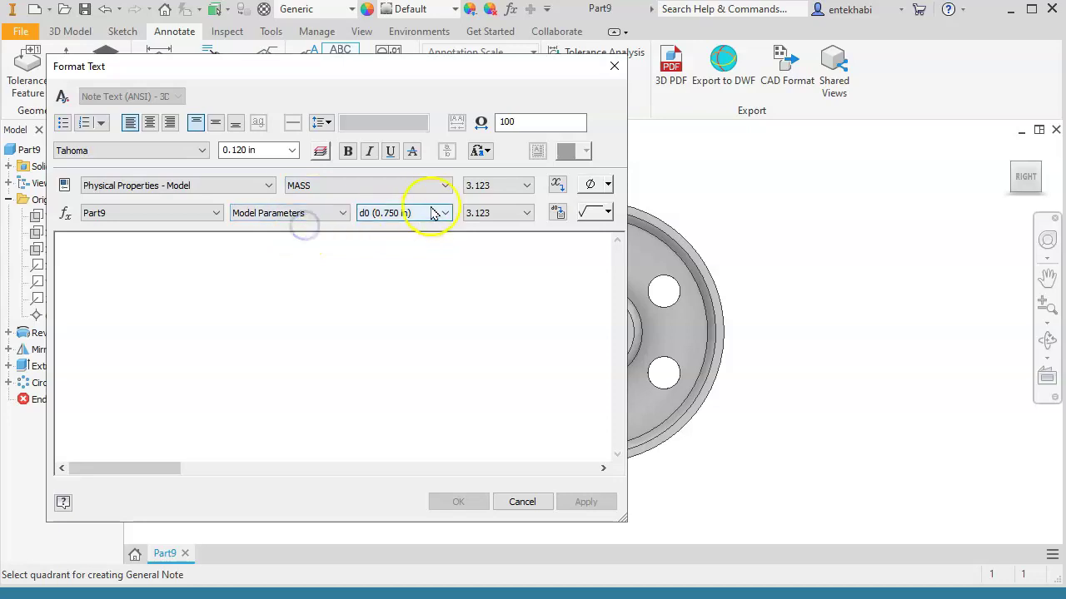
click(557, 183)
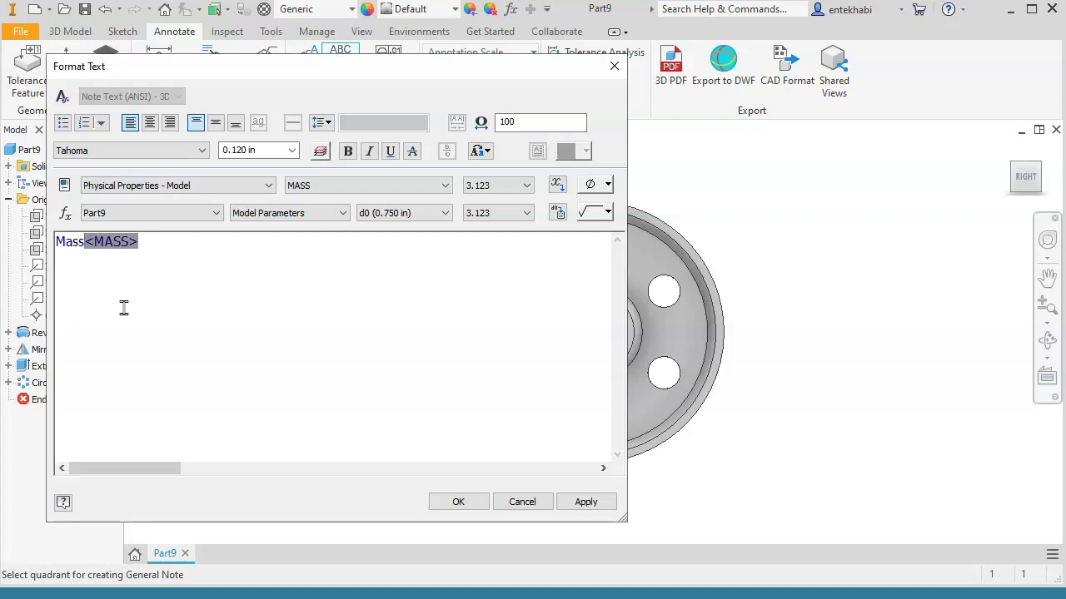
Step: Rework the note text into the lines "Mass:" and "Material:", with the MASS property at three decimals after the first label
click(157, 316)
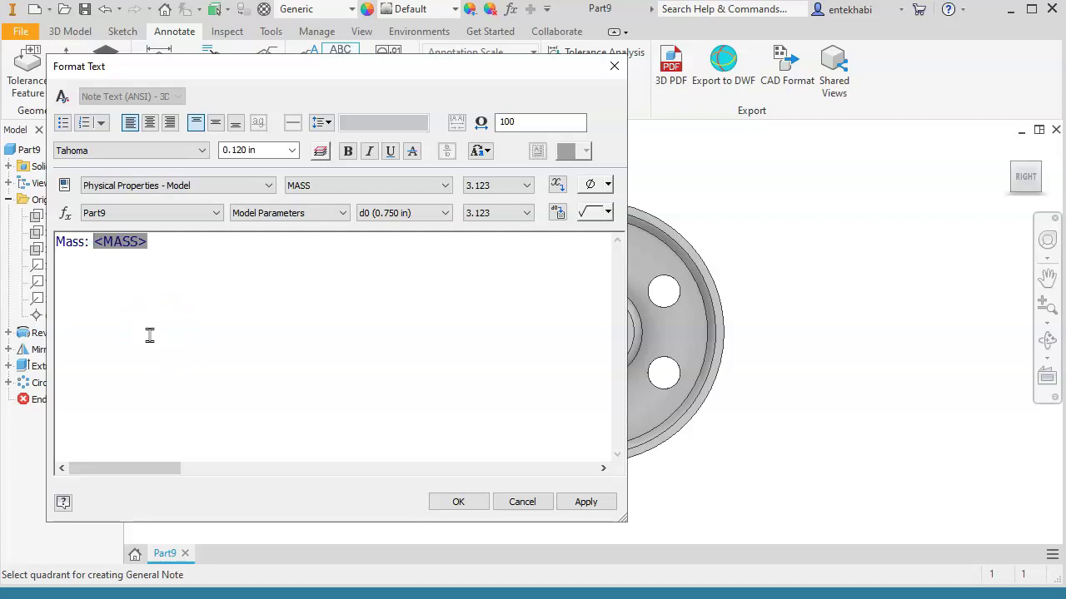
click(134, 220)
click(151, 242)
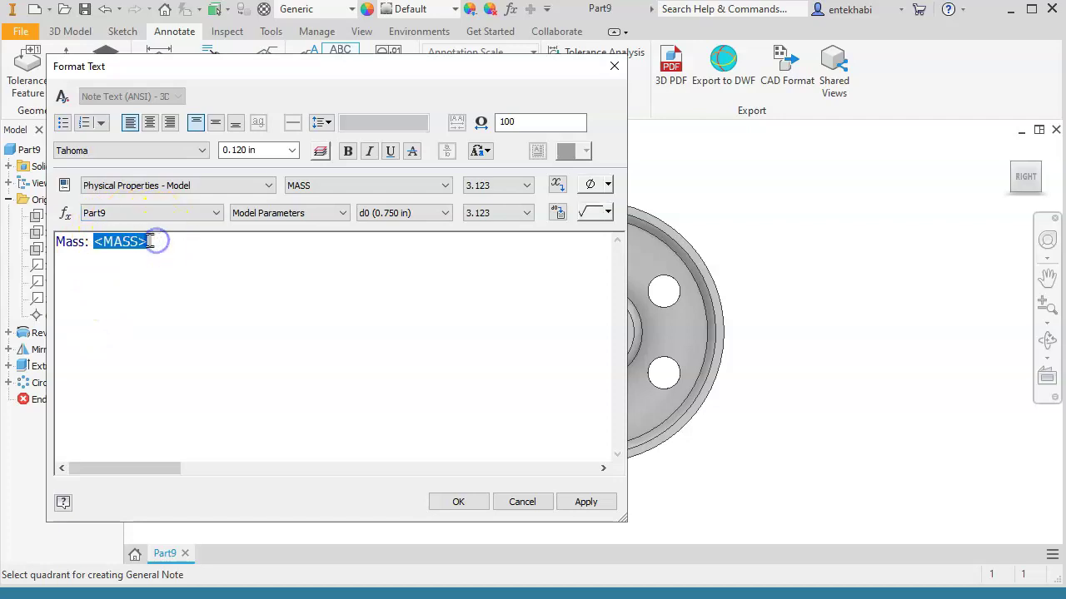
key(Return)
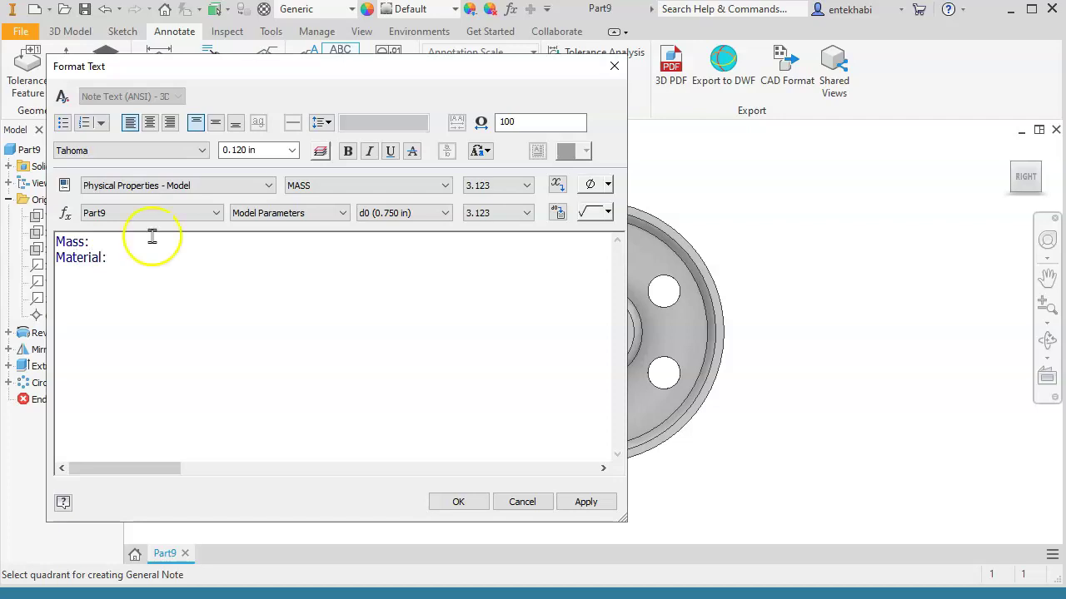
click(97, 240)
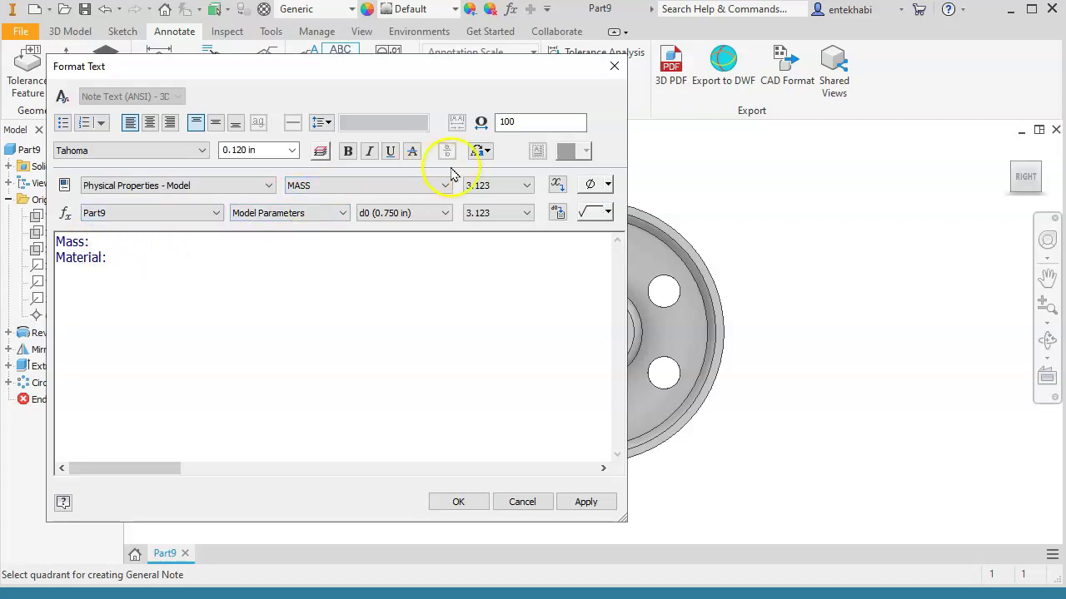
click(557, 186)
Step: Insert the MATERIAL model property after "Material:" and place the finished general note
click(111, 261)
click(202, 184)
click(171, 200)
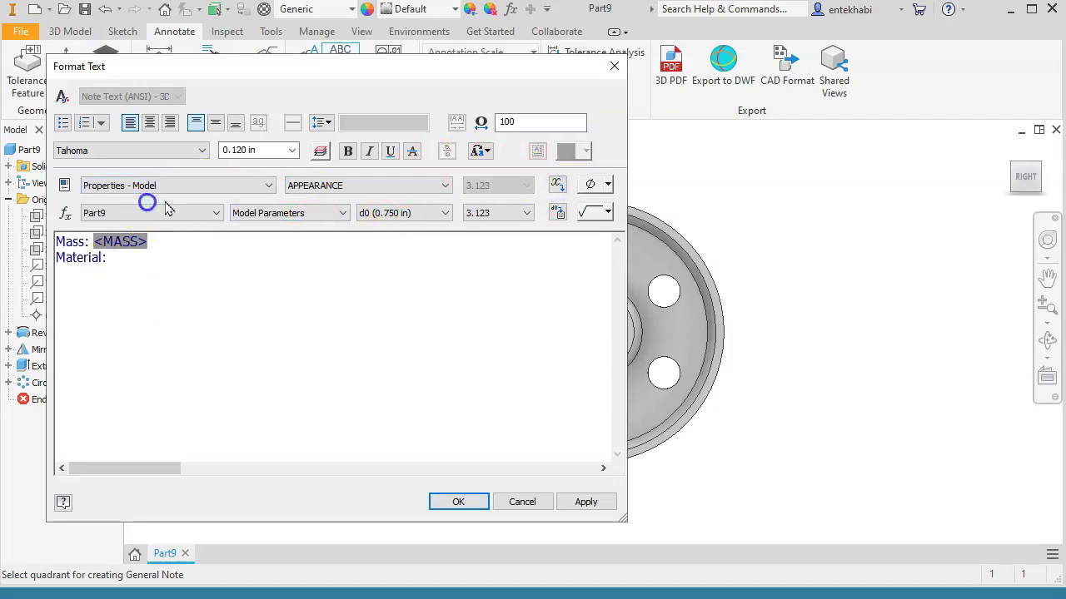
click(351, 190)
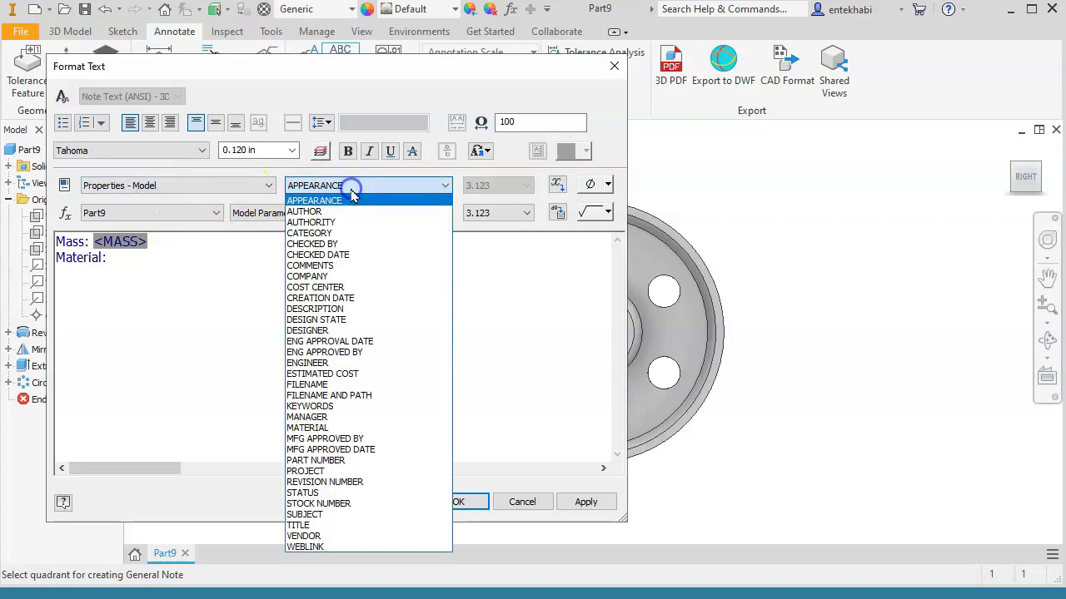
click(306, 428)
click(556, 184)
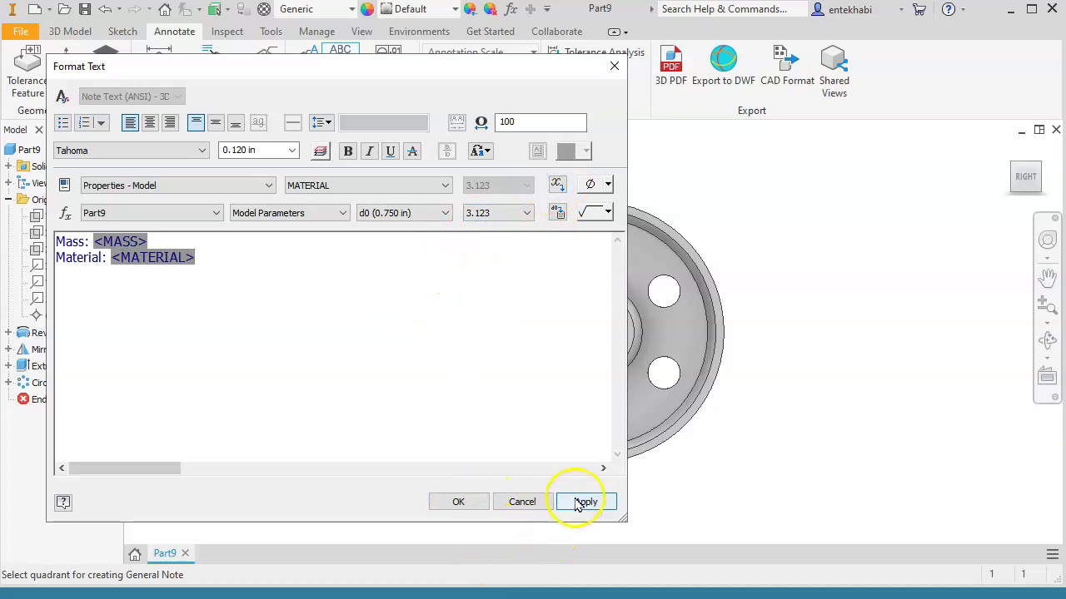
click(583, 501)
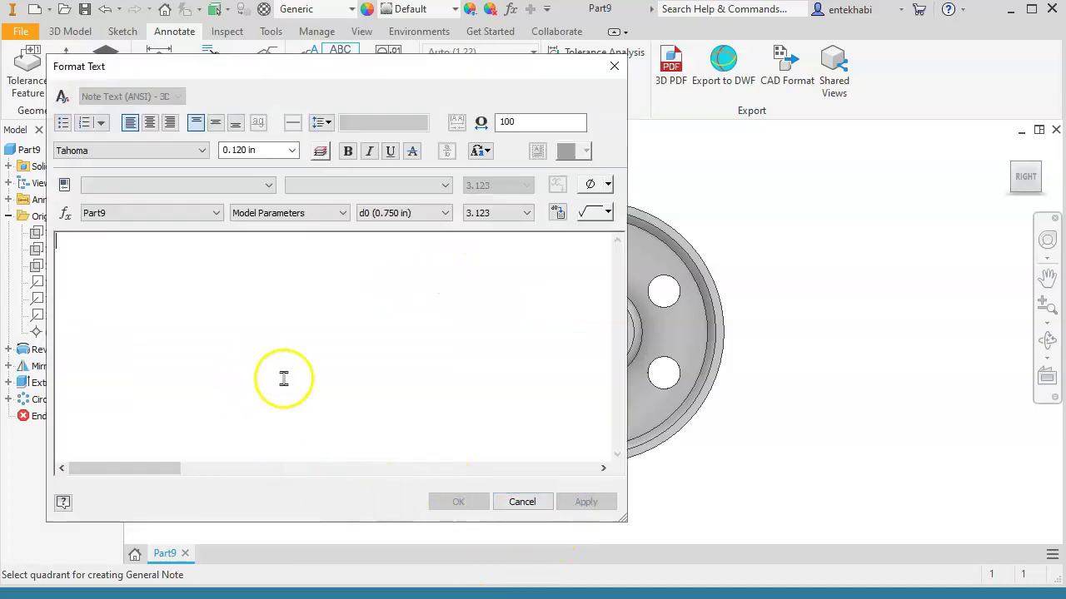
click(521, 501)
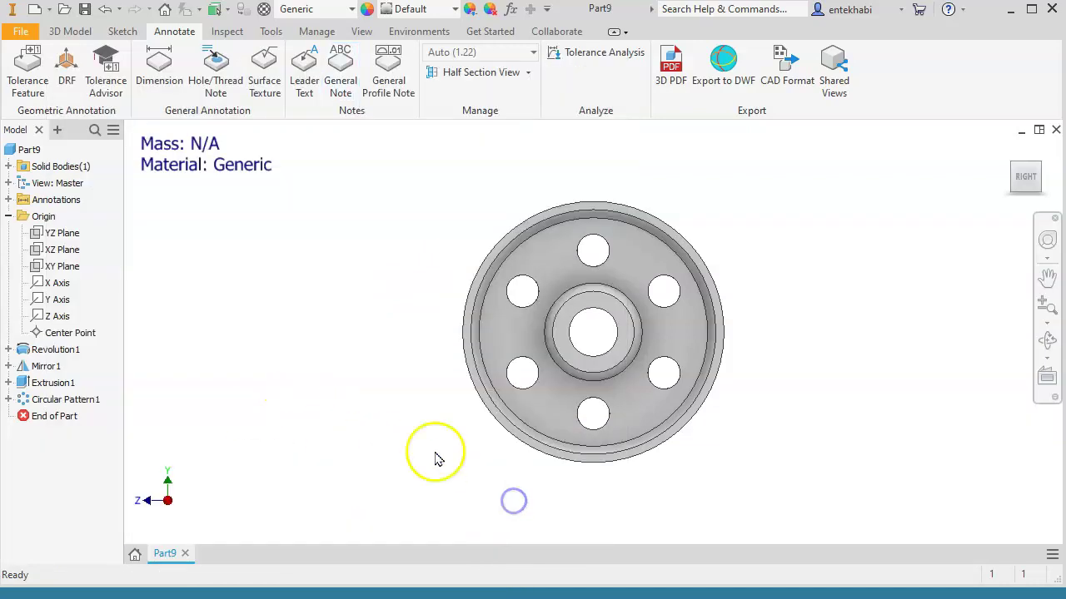
Step: Update the part's physical properties in its iProperties so the note's mass is calculated
right_click(35, 158)
click(35, 156)
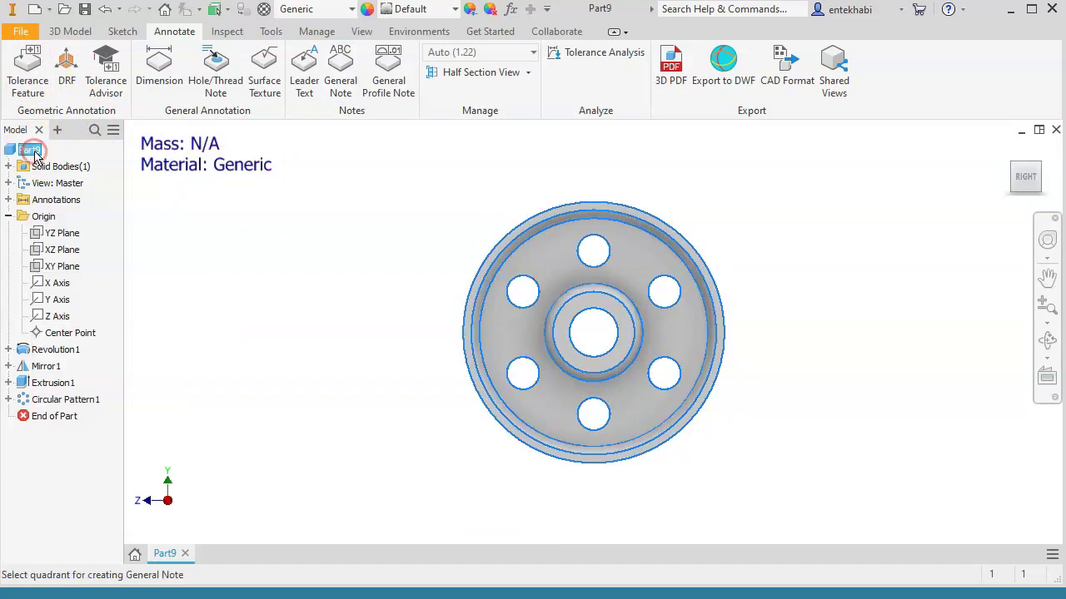
right_click(29, 150)
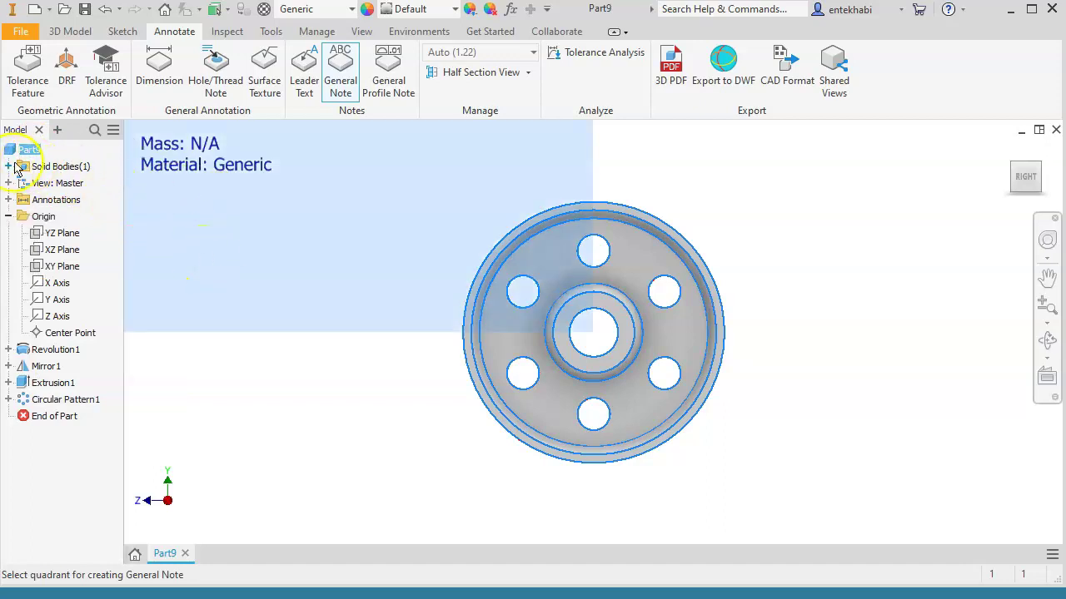
right_drag(25, 156, 130, 211)
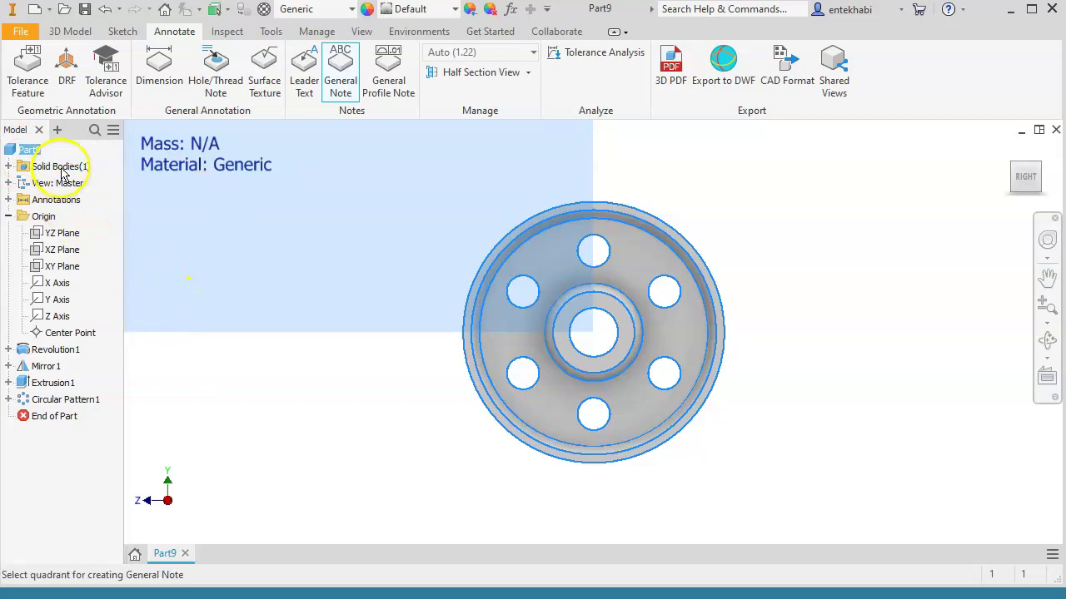
click(22, 32)
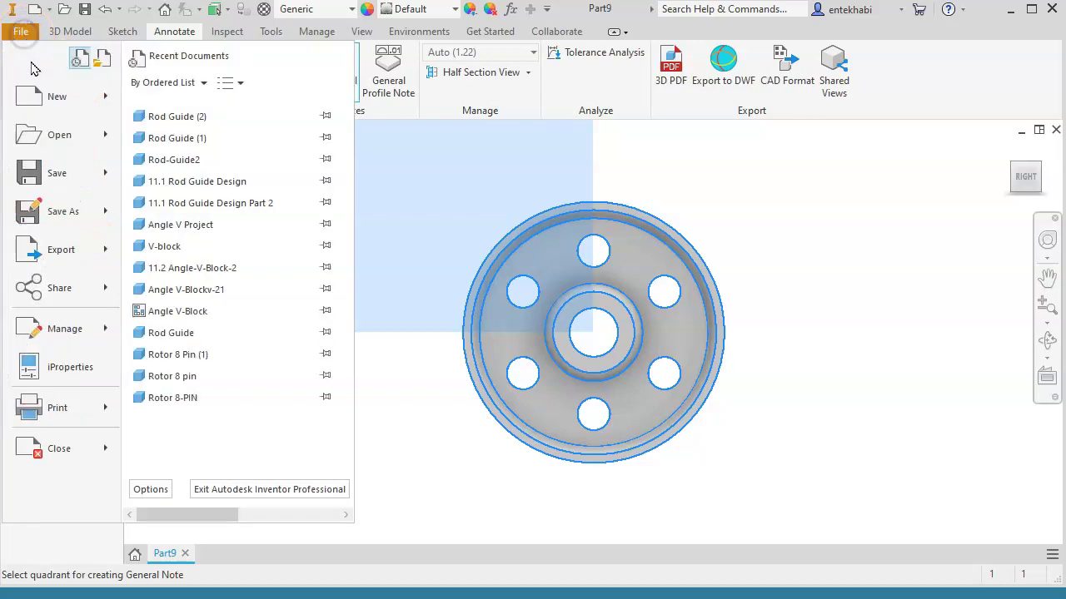
click(67, 373)
click(377, 103)
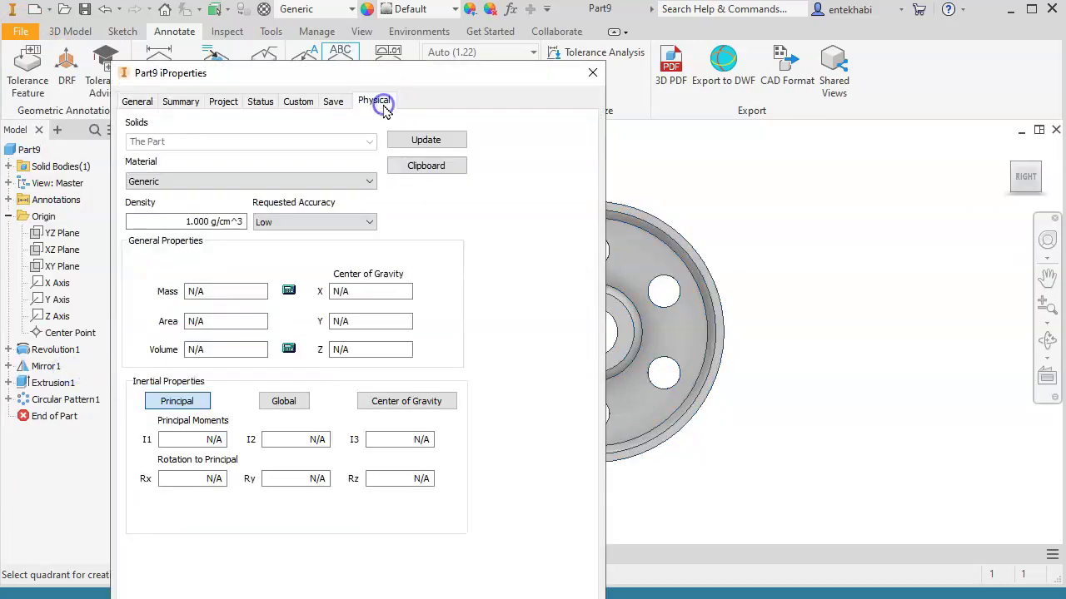
click(439, 140)
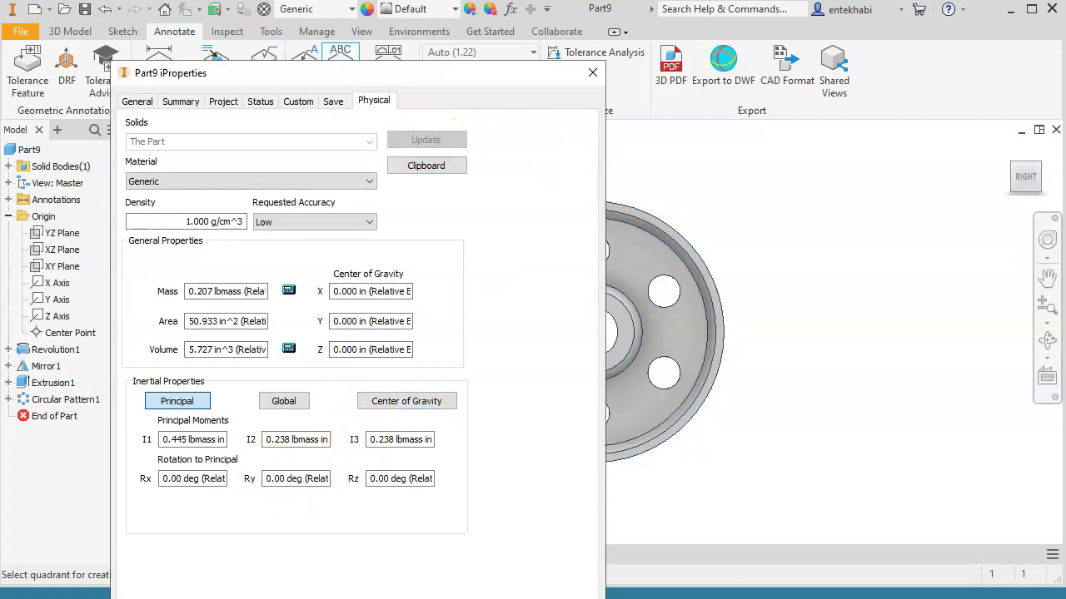
key(Escape)
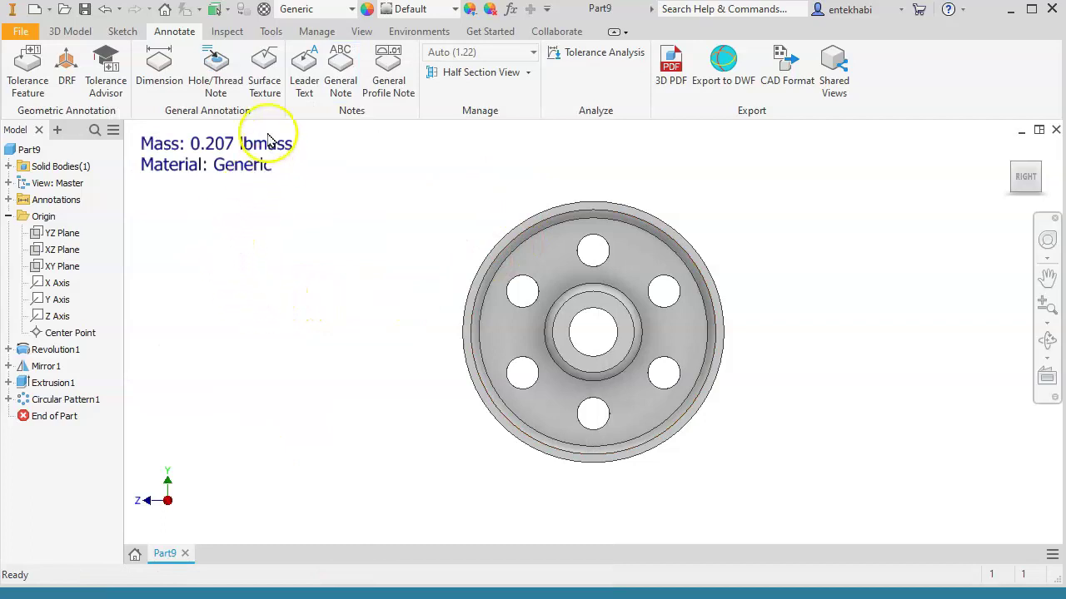
Step: Assign Stainless Steel from the Inventor Material Library as the wheel's material
click(350, 10)
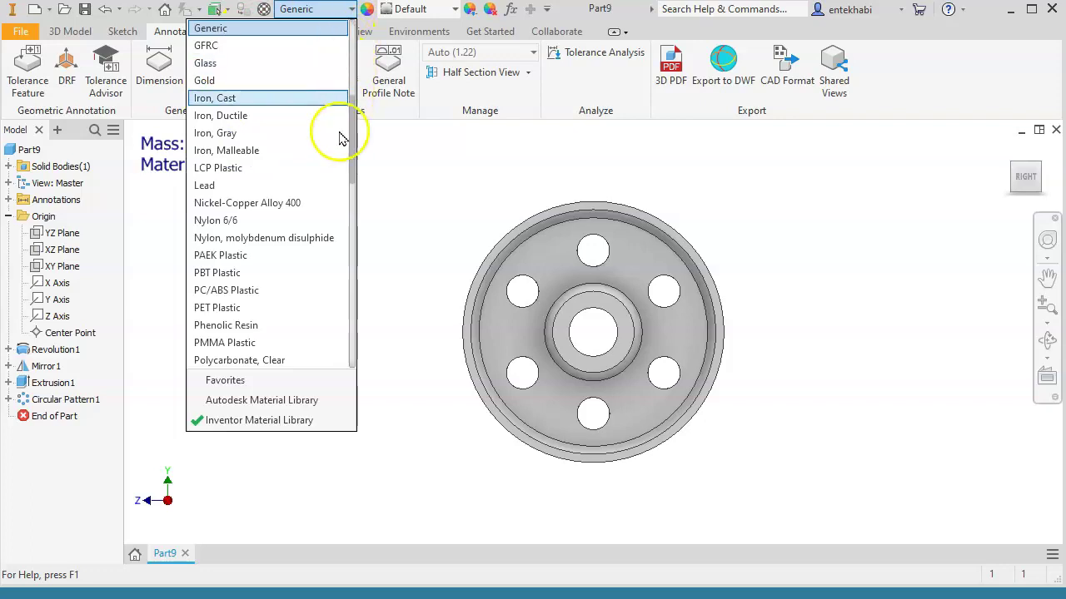
scroll(308, 209, down, 3)
scroll(287, 277, down, 5)
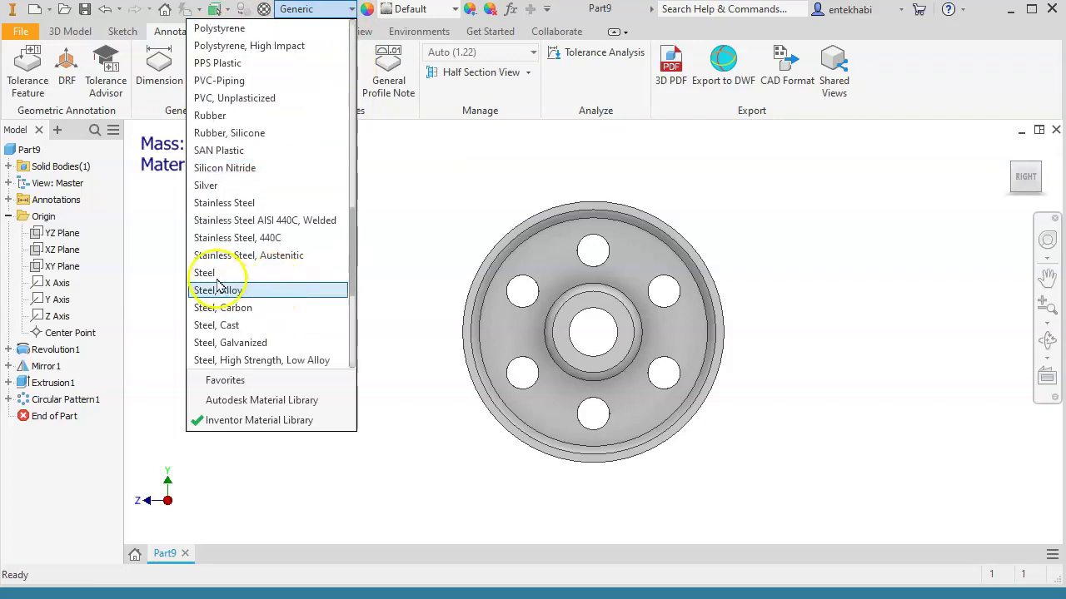
click(228, 203)
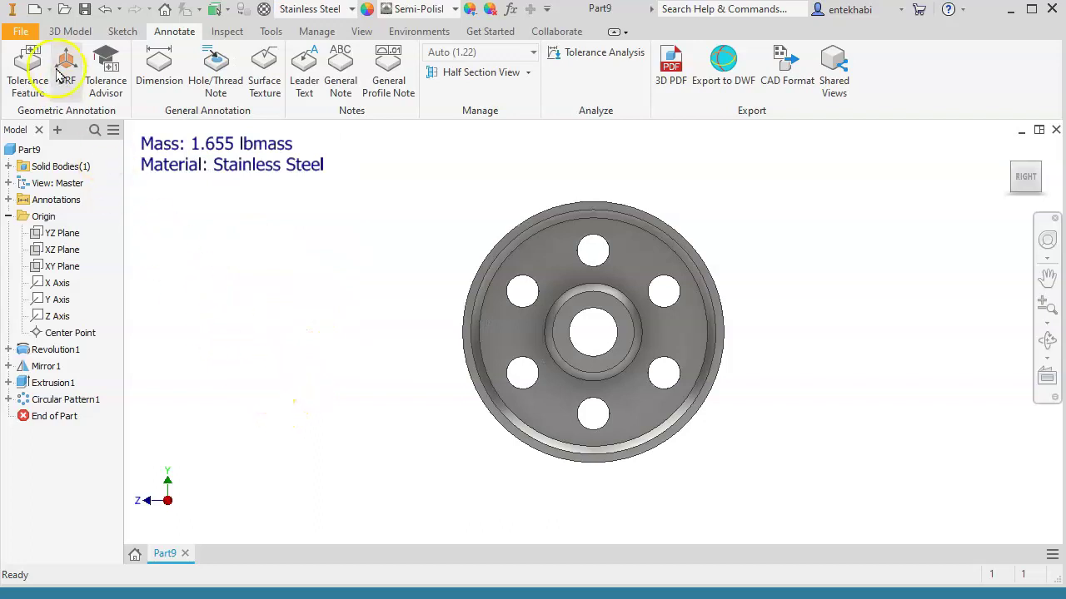
Step: Save the part in the Inventor-2020 folder under the file name Pully_Wheel
click(85, 10)
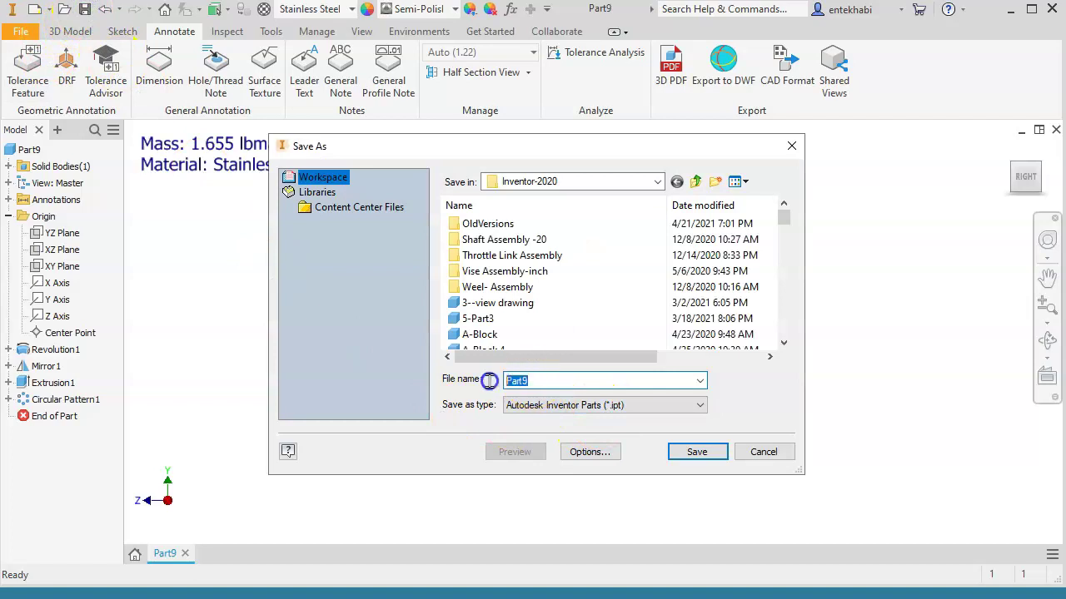
text(Pu)
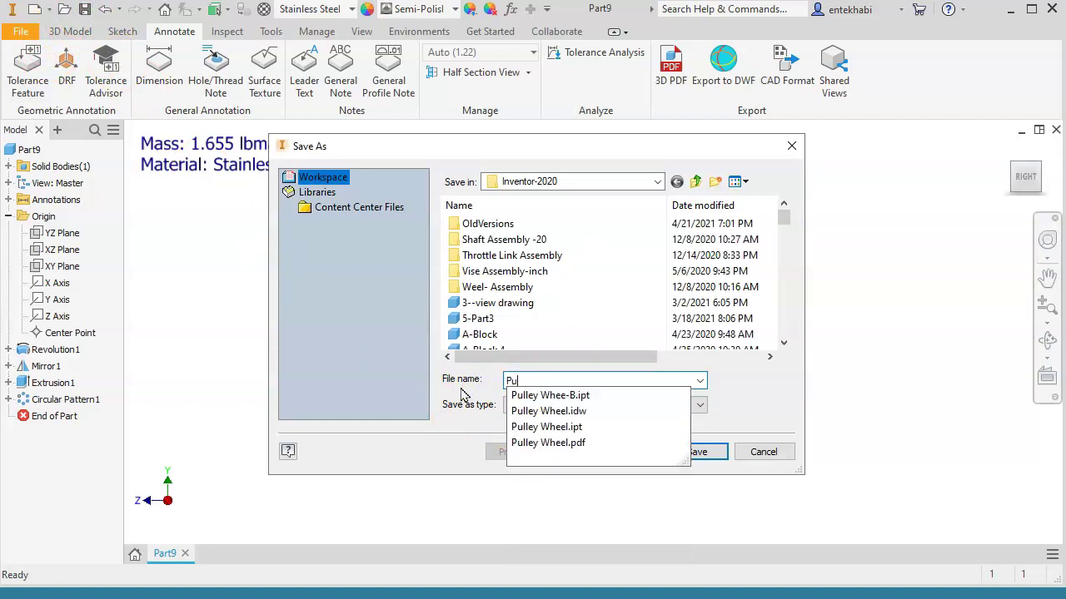
text(lly_Wheel)
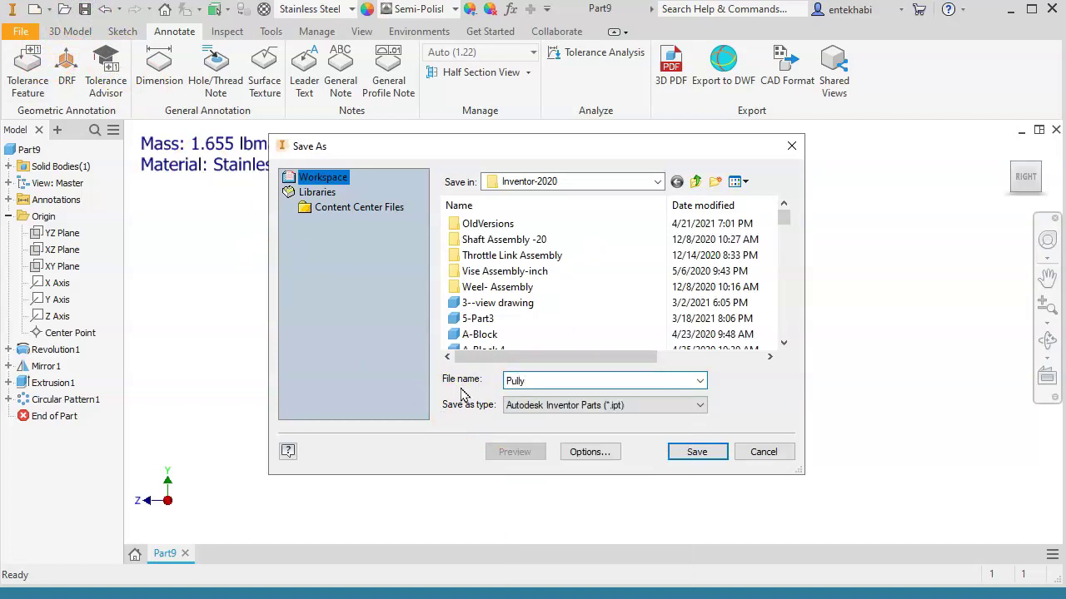